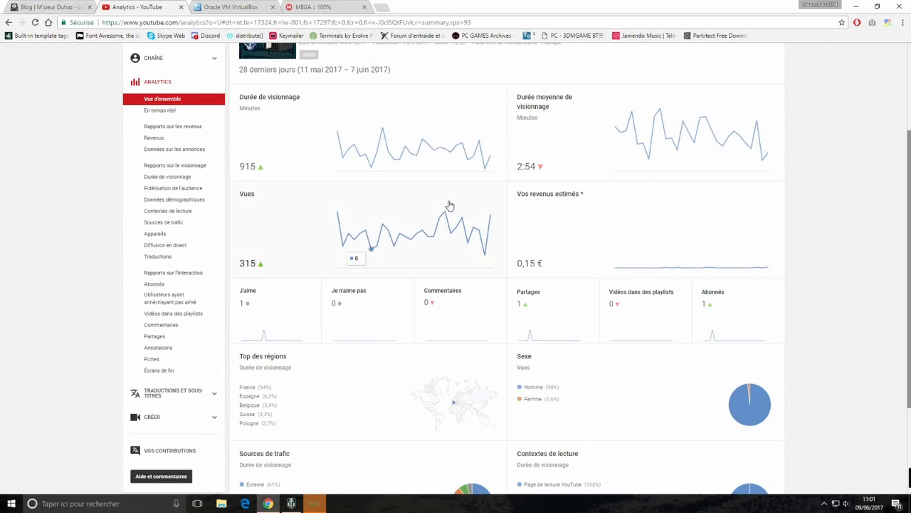
Scroll the VirtualBox-on-Synology video's Analytics overview, then go to the VirtualBox.org tab
{"action": "scroll", "coordinate": [378, 210], "scroll_direction": "up", "scroll_amount": 2}
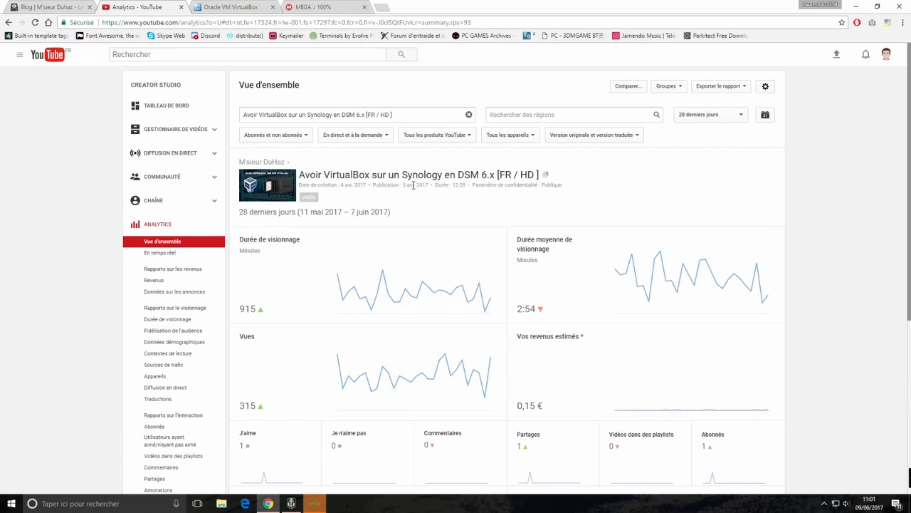
{"action": "scroll", "coordinate": [422, 255], "scroll_direction": "down", "scroll_amount": 2}
{"action": "left_click", "coordinate": [230, 8]}
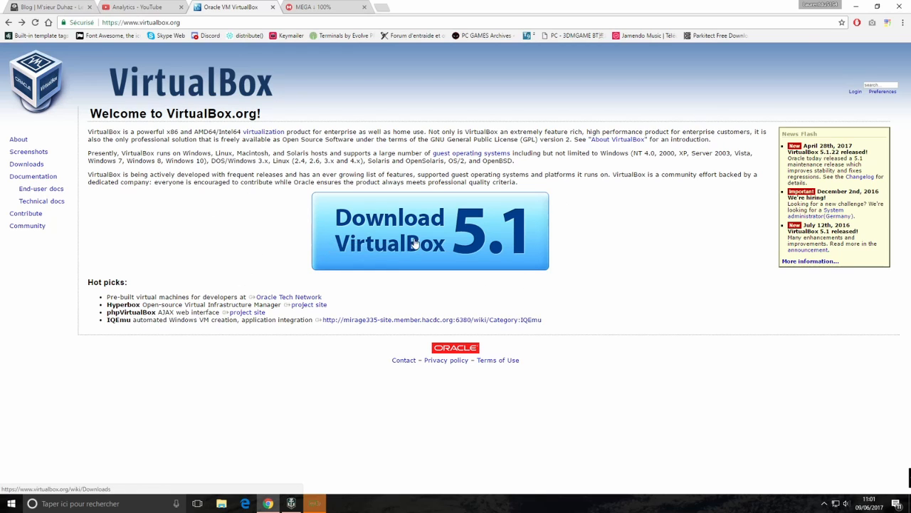
Dismiss the Chrome menu and bring up the MEGA v1.02a folder tab
{"action": "left_click", "coordinate": [903, 23]}
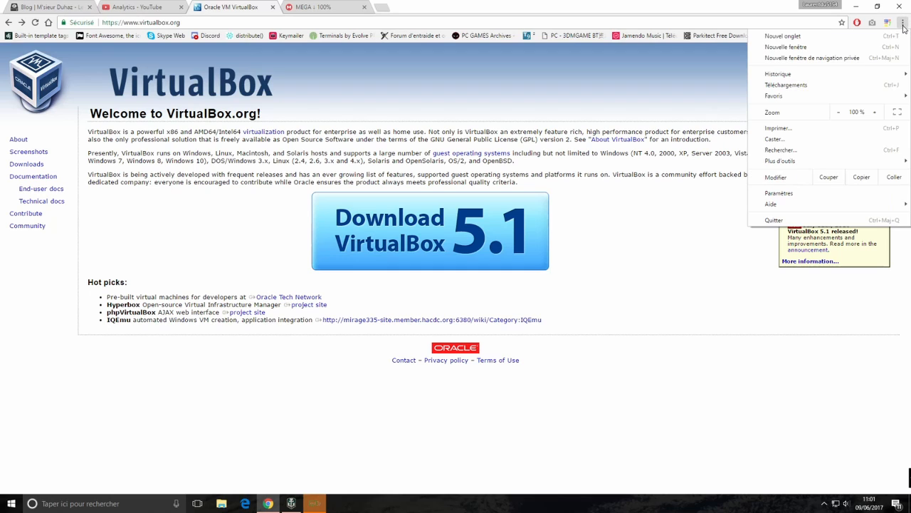
{"action": "left_click", "coordinate": [618, 52]}
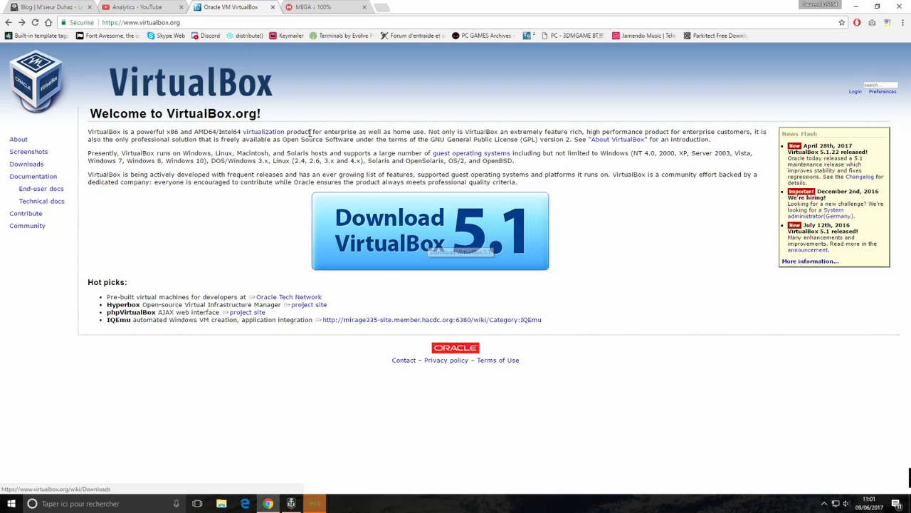
{"action": "left_click", "coordinate": [329, 7]}
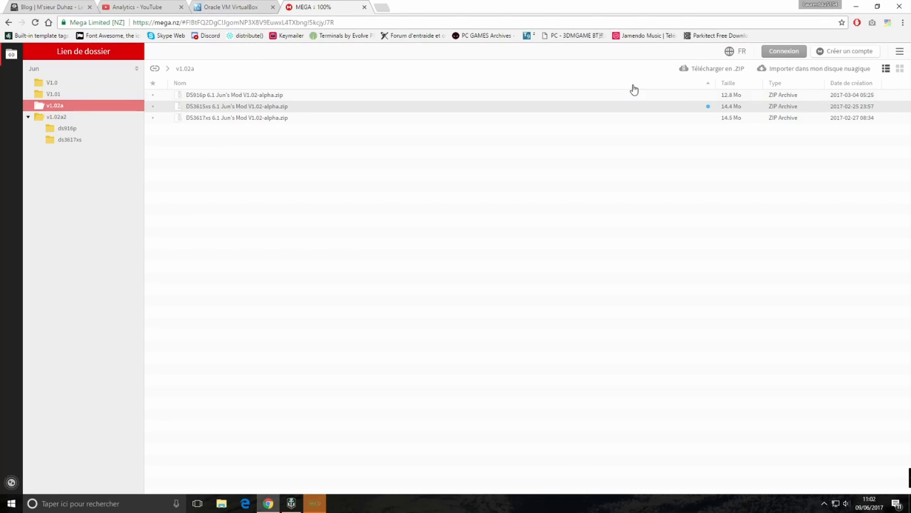
Run the downloaded VirtualBox-5.1.22-115126-Win.exe installer from Chrome's downloads
{"action": "left_click", "coordinate": [902, 24]}
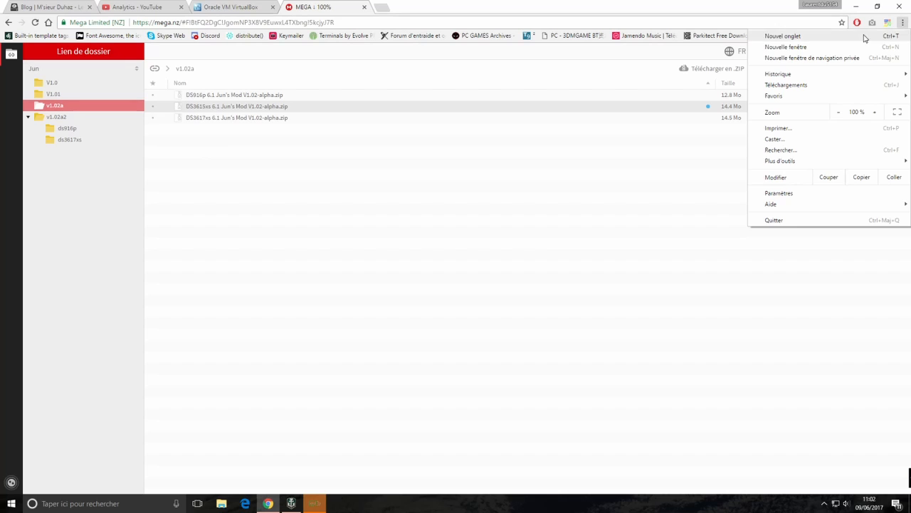
{"action": "left_click", "coordinate": [787, 84]}
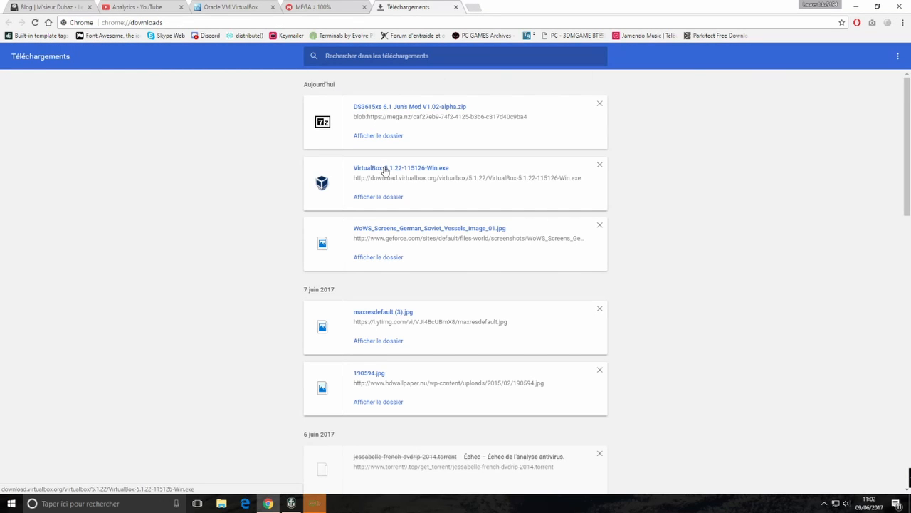
{"action": "left_click", "coordinate": [384, 171]}
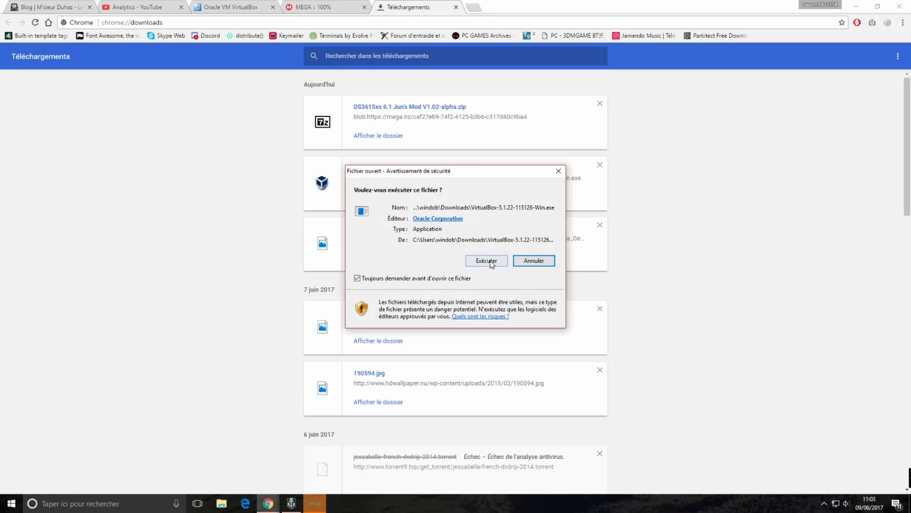
{"action": "left_click", "coordinate": [489, 262]}
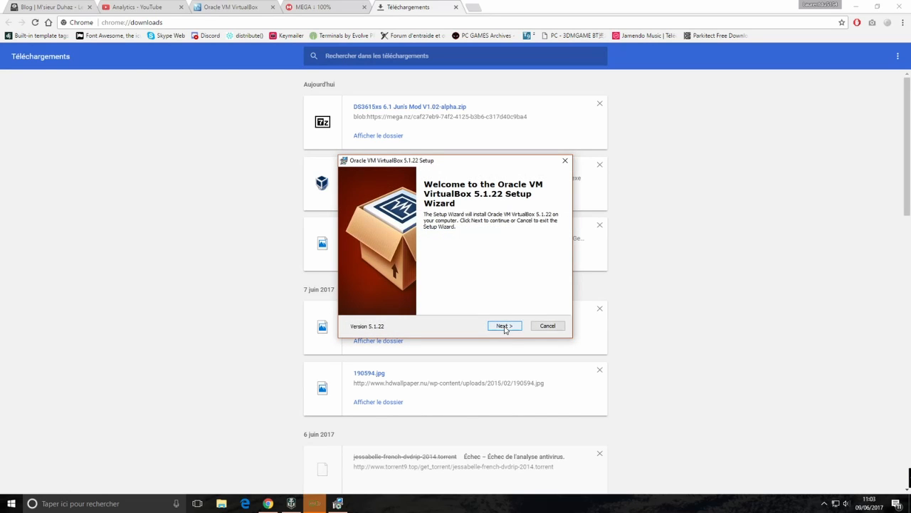
Install VirtualBox 5.1.22 with default features, shortcuts and network reset, then finish setup
{"action": "left_click", "coordinate": [504, 327]}
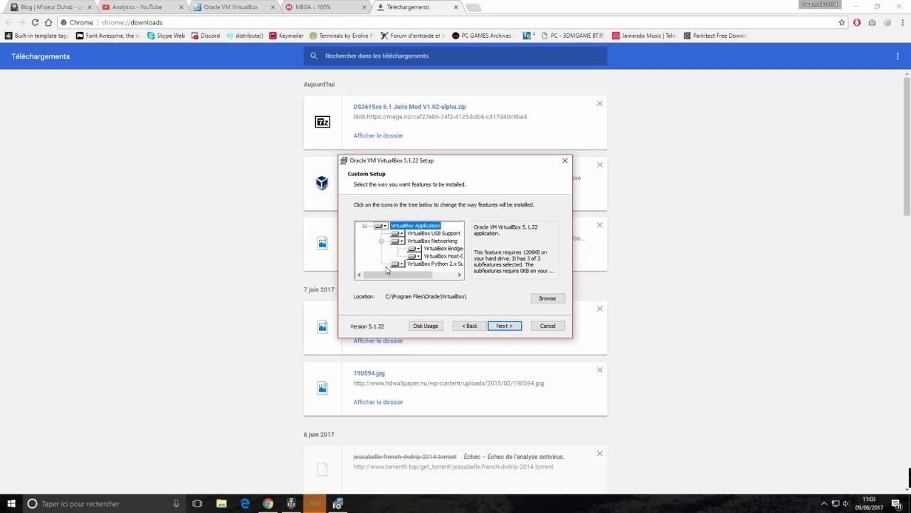
{"action": "left_click", "coordinate": [505, 327]}
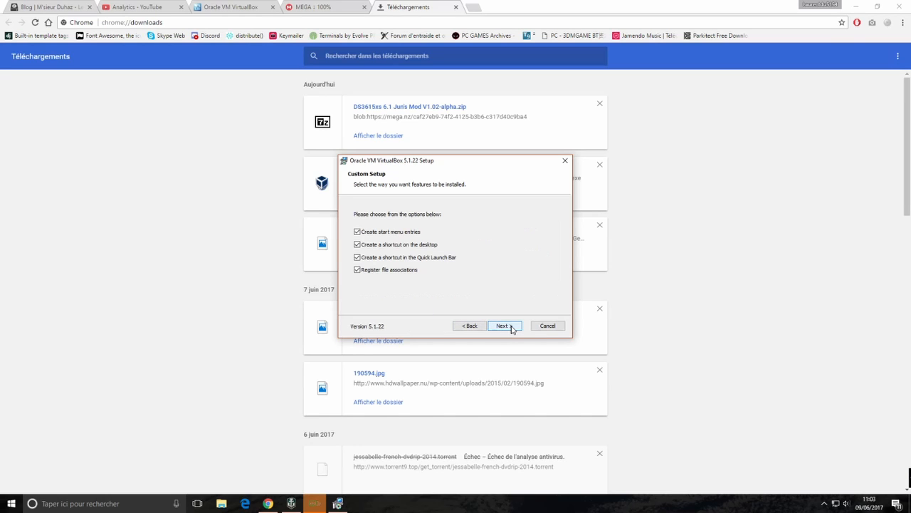
{"action": "left_click", "coordinate": [505, 326]}
{"action": "left_click", "coordinate": [511, 327]}
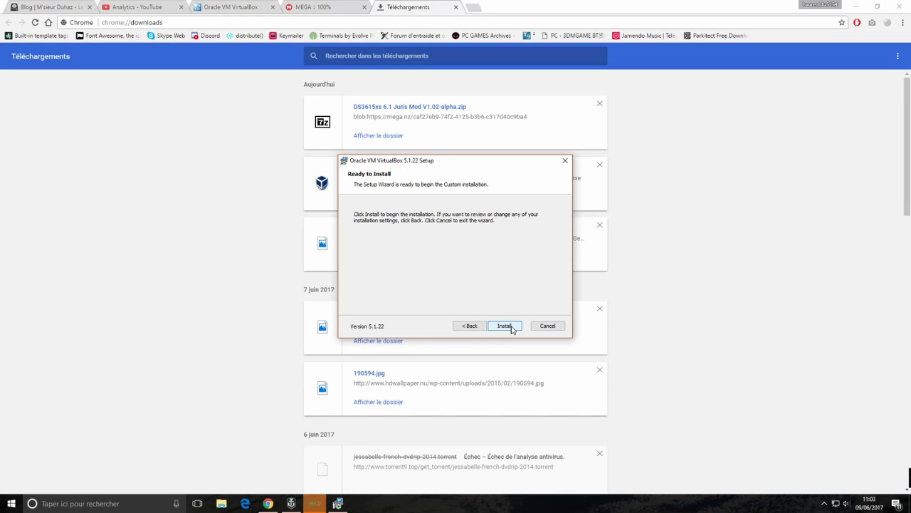
{"action": "left_click", "coordinate": [510, 326]}
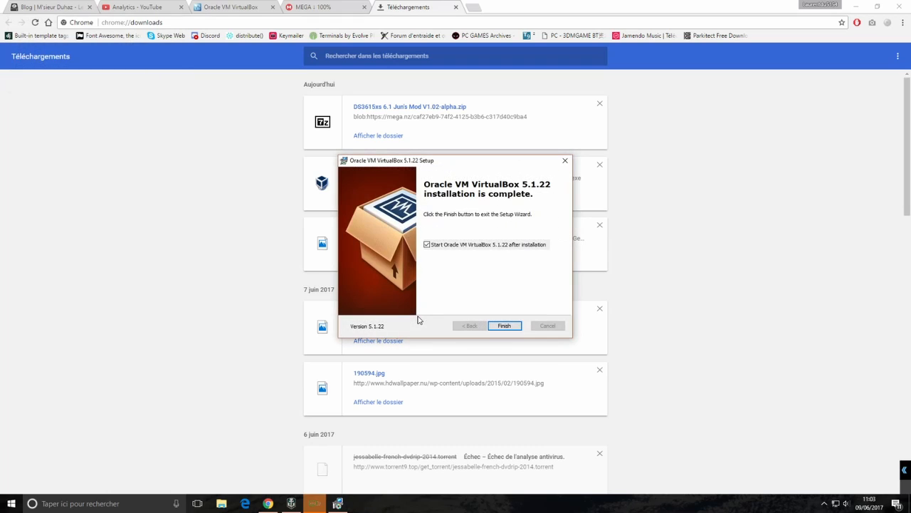
{"action": "left_click", "coordinate": [514, 326]}
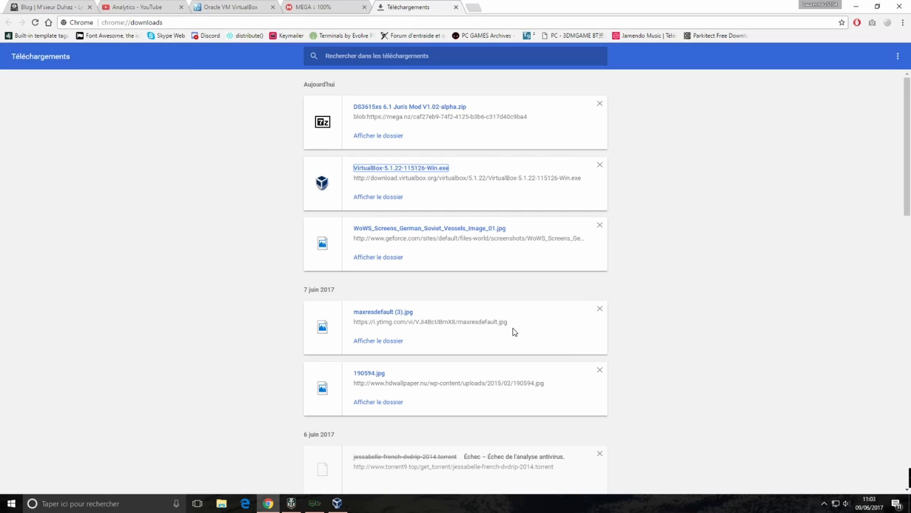
Accept downloading the newer Oracle VM VirtualBox Extension Pack
{"action": "left_click", "coordinate": [337, 502]}
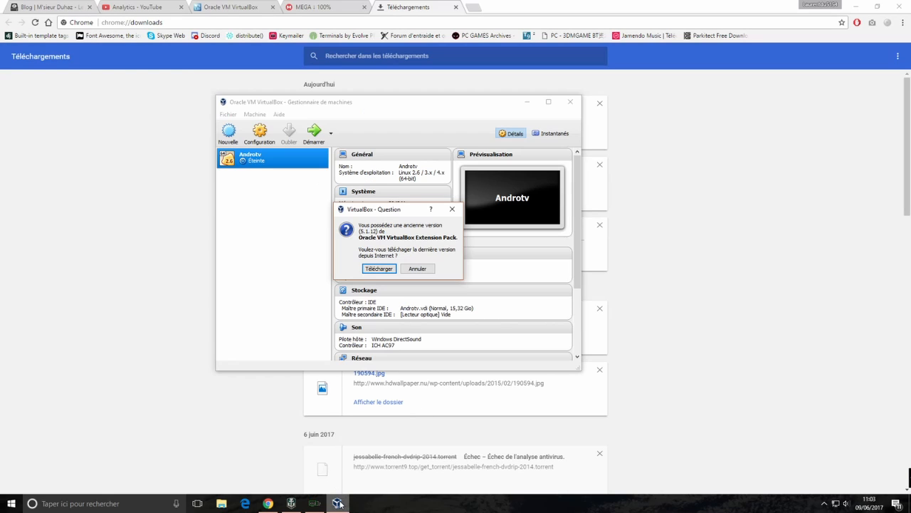
{"action": "left_click", "coordinate": [386, 269]}
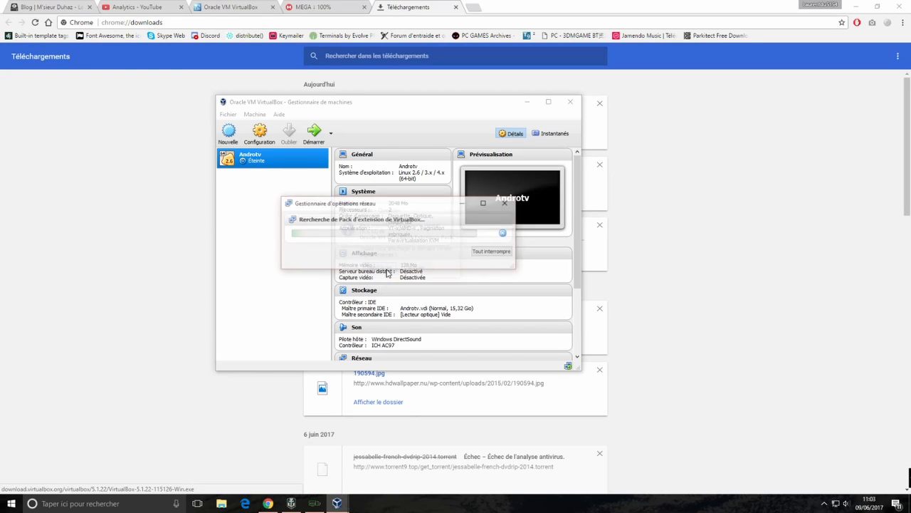
{"action": "left_click", "coordinate": [385, 267]}
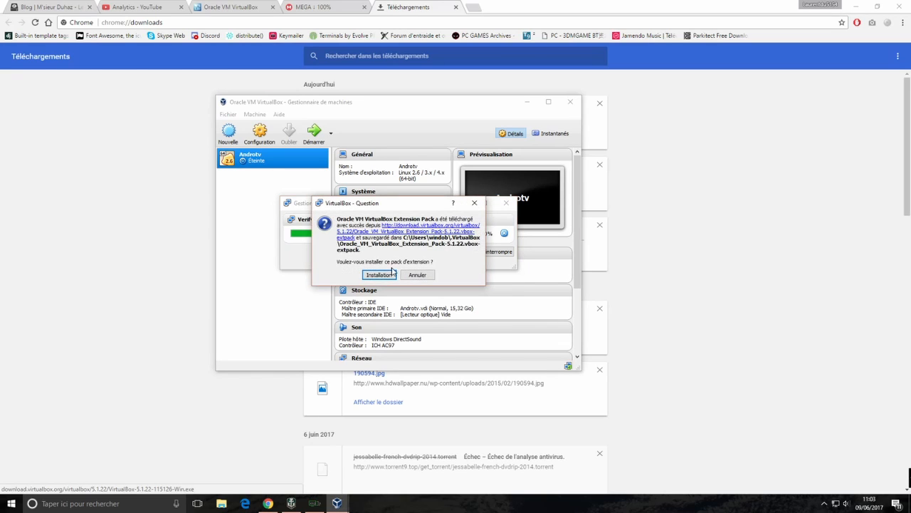
Upgrade the Extension Pack from 5.1.12 to 5.1.22, accept its licence, and delete the downloaded file
{"action": "left_click", "coordinate": [391, 272]}
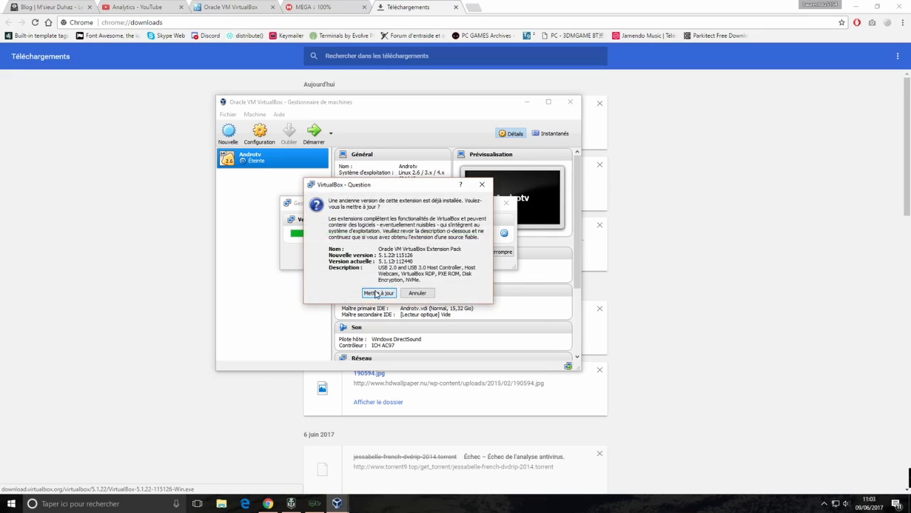
{"action": "left_click", "coordinate": [377, 294]}
{"action": "left_click_drag", "start_coordinate": [533, 157], "coordinate": [533, 313]}
{"action": "left_click", "coordinate": [471, 336]}
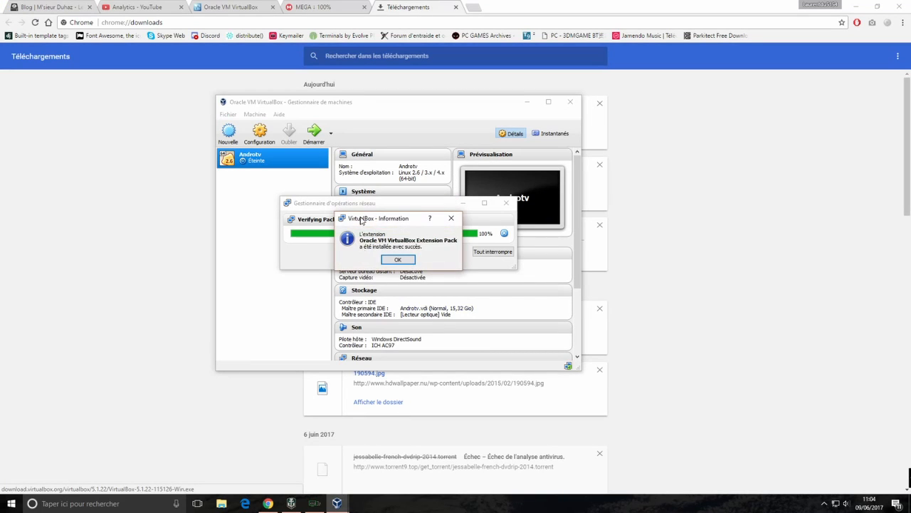
{"action": "left_click", "coordinate": [399, 260]}
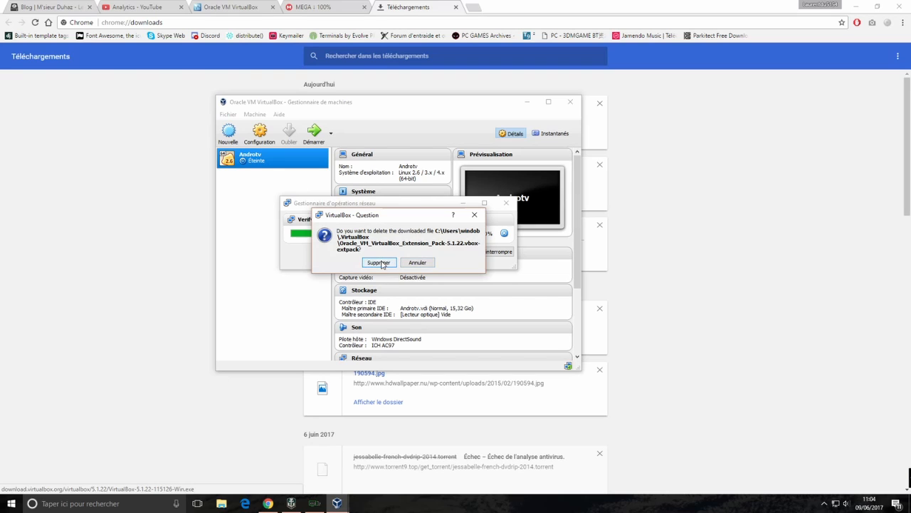
{"action": "left_click", "coordinate": [379, 263]}
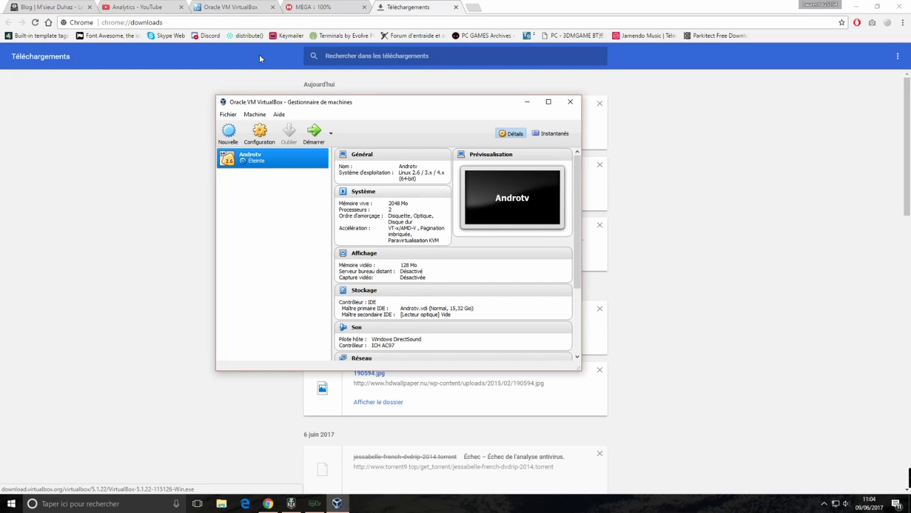
{"action": "left_click", "coordinate": [237, 7]}
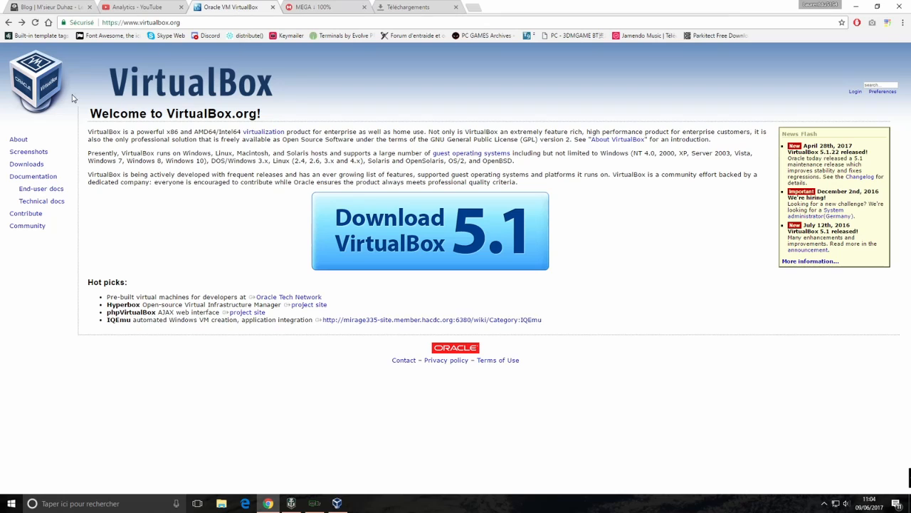
Open the DS3615xs 6.1 Jun's Mod V1.02-alpha.zip archive from Chrome's downloads list
{"action": "left_click", "coordinate": [28, 164]}
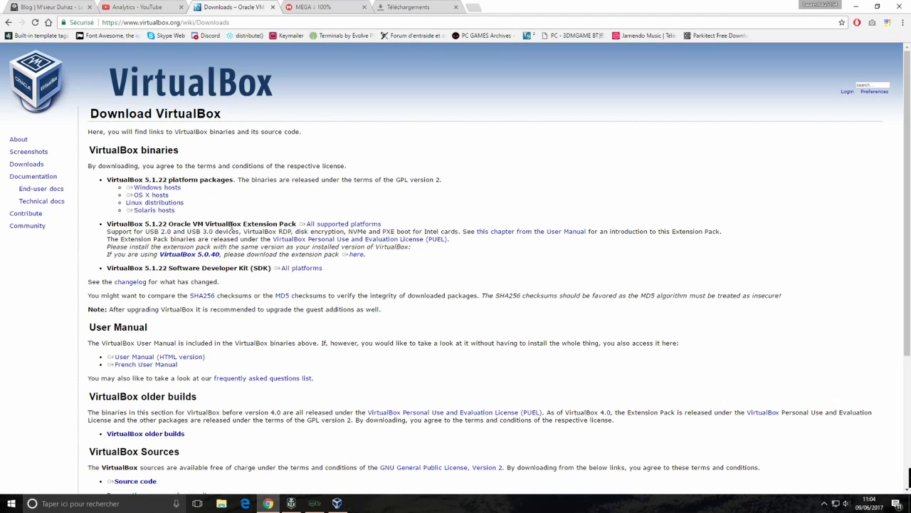
{"action": "left_click_drag", "start_coordinate": [304, 223], "coordinate": [327, 228]}
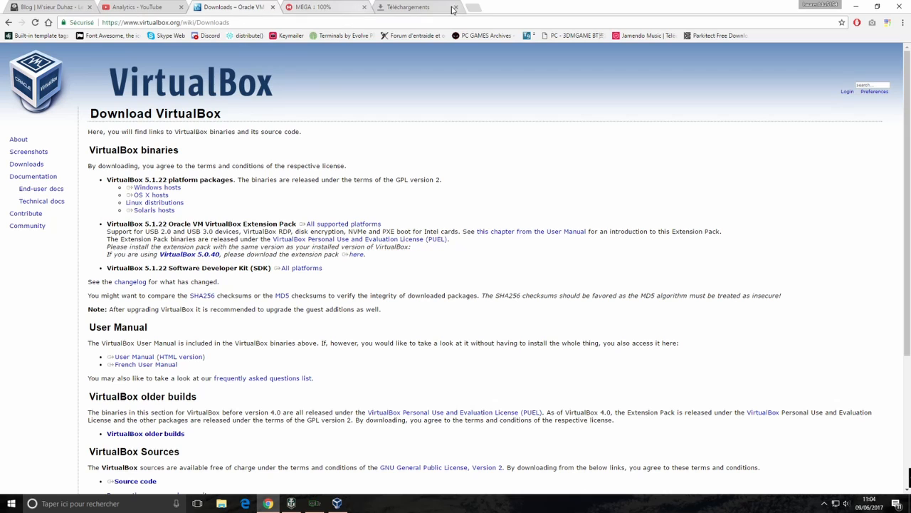
{"action": "left_click", "coordinate": [426, 8]}
{"action": "left_click", "coordinate": [399, 108]}
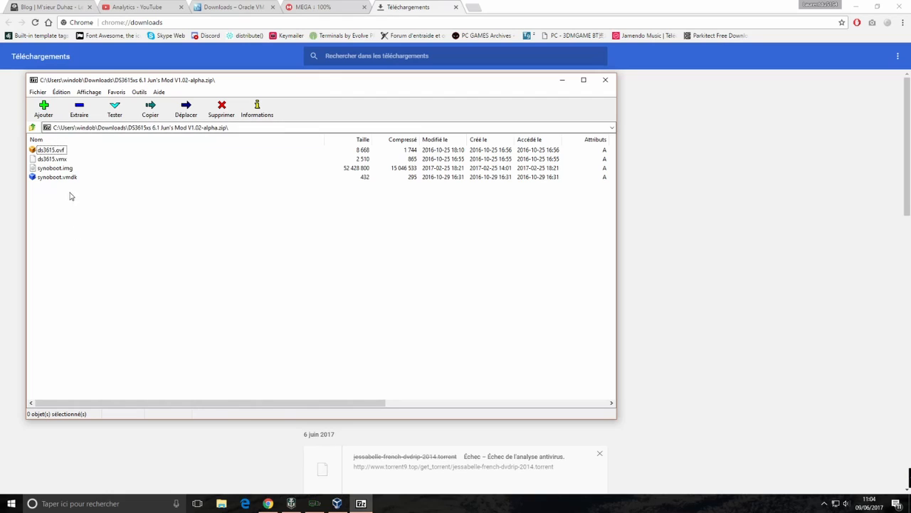
Extract synoboot.vmdk, synoboot.img, ds3615.vmx and ds3615.ovf into E:\VM\Syno\
{"action": "left_click", "coordinate": [69, 178]}
{"action": "key", "text": "shift+Up"}
{"action": "key", "text": "shift+Up"}
{"action": "key", "text": "shift+Up"}
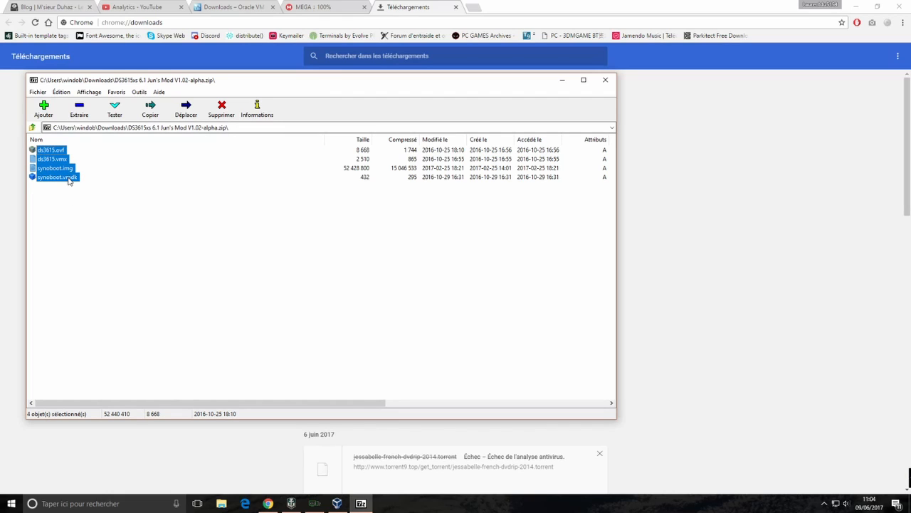
{"action": "left_click", "coordinate": [79, 108]}
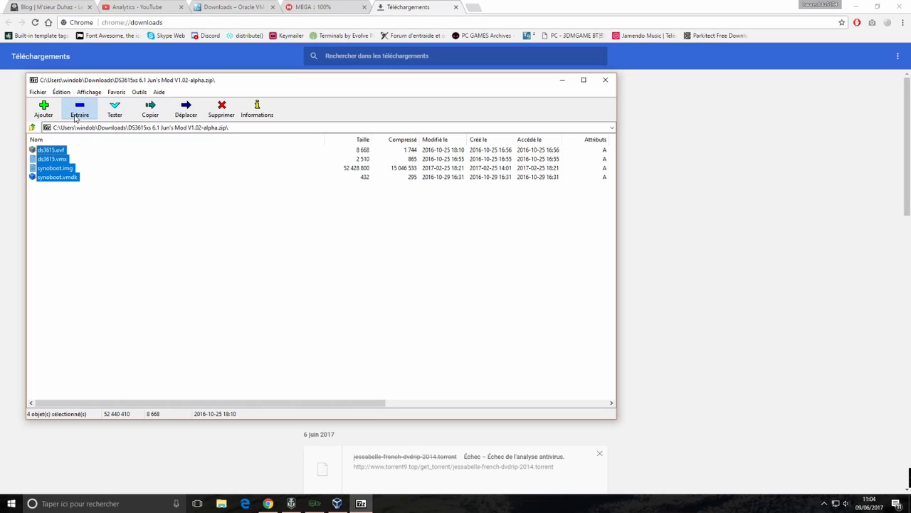
{"action": "left_click", "coordinate": [546, 212]}
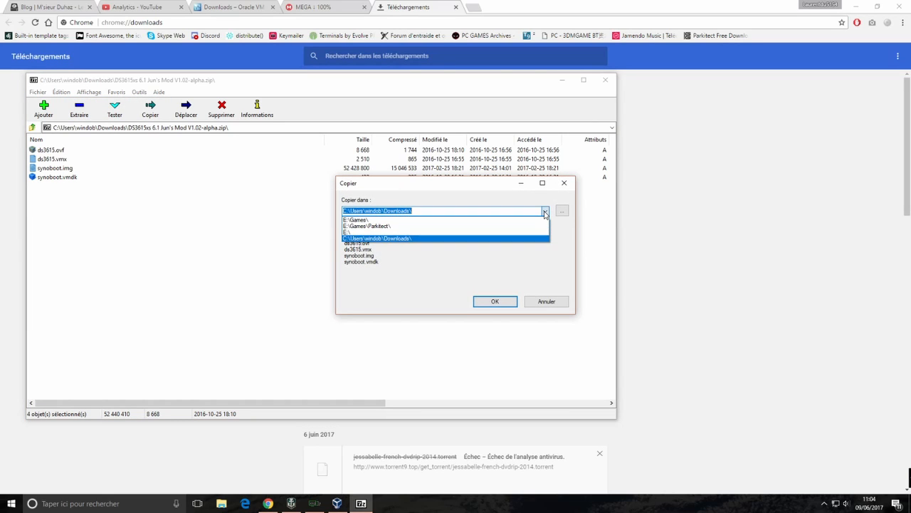
{"action": "left_click", "coordinate": [533, 232]}
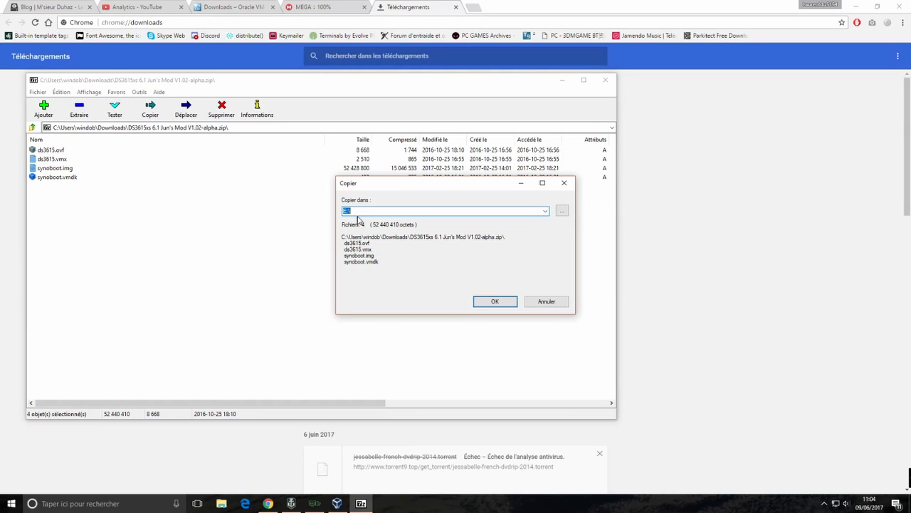
{"action": "left_click", "coordinate": [358, 213]}
{"action": "type", "text": "VM\\Syno\\"}
{"action": "left_click", "coordinate": [508, 302]}
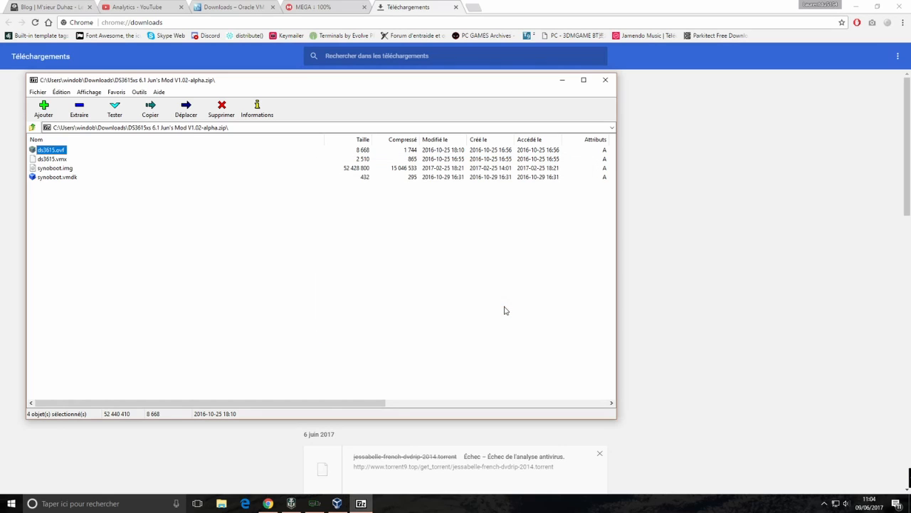
Close 7-Zip, switch to the blog tab, and place the VirtualBox manager beside the browser
{"action": "left_click", "coordinate": [605, 80]}
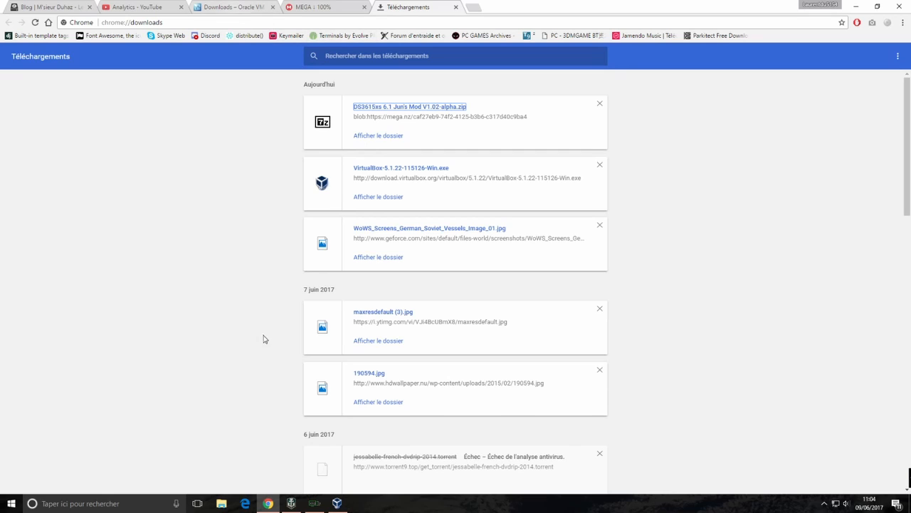
{"action": "left_click", "coordinate": [65, 7]}
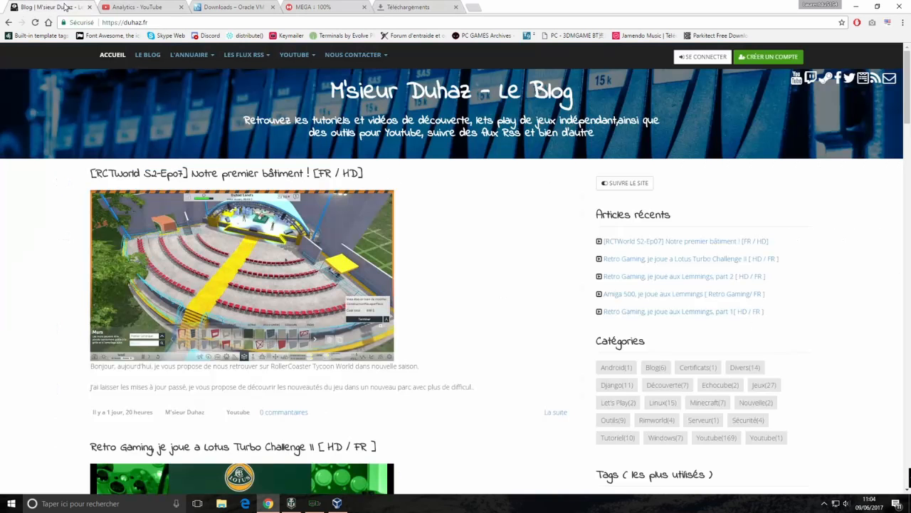
{"action": "left_click", "coordinate": [337, 504]}
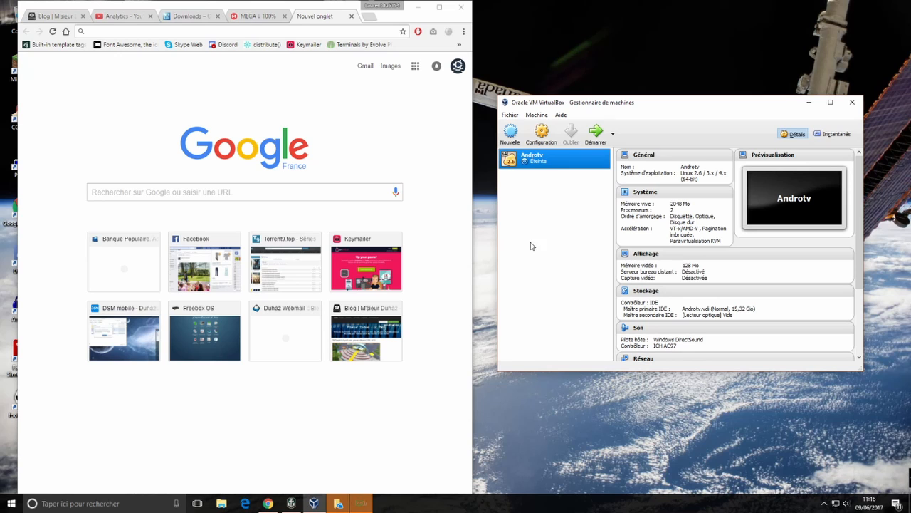
{"action": "mouse_move", "coordinate": [666, 106]}
{"action": "left_mouse_down"}
{"action": "mouse_move", "coordinate": [657, 85]}
{"action": "mouse_move", "coordinate": [686, 114]}
{"action": "mouse_move", "coordinate": [649, 85]}
{"action": "mouse_move", "coordinate": [657, 93]}
{"action": "left_mouse_up"}
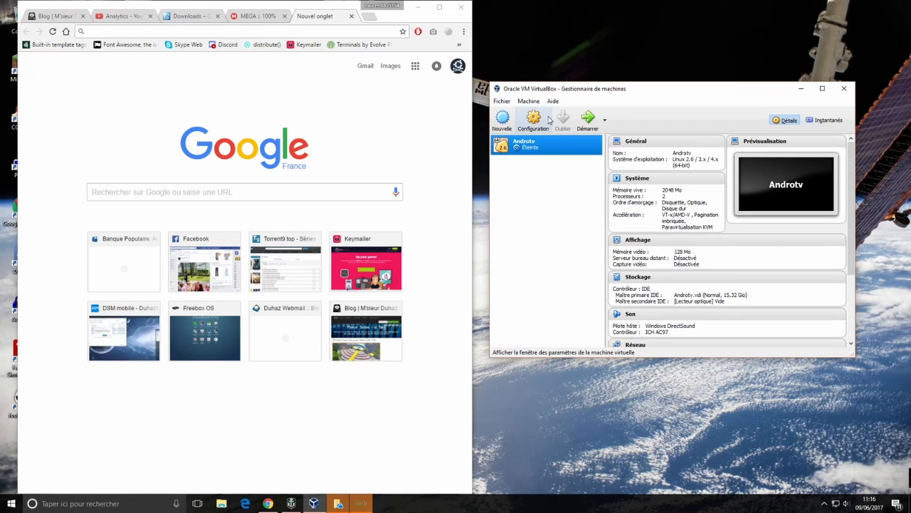
Name a new machine syno with type Linux, version Linux 2.6 / 3.x / 4.x (64-bit)
{"action": "left_click", "coordinate": [502, 117]}
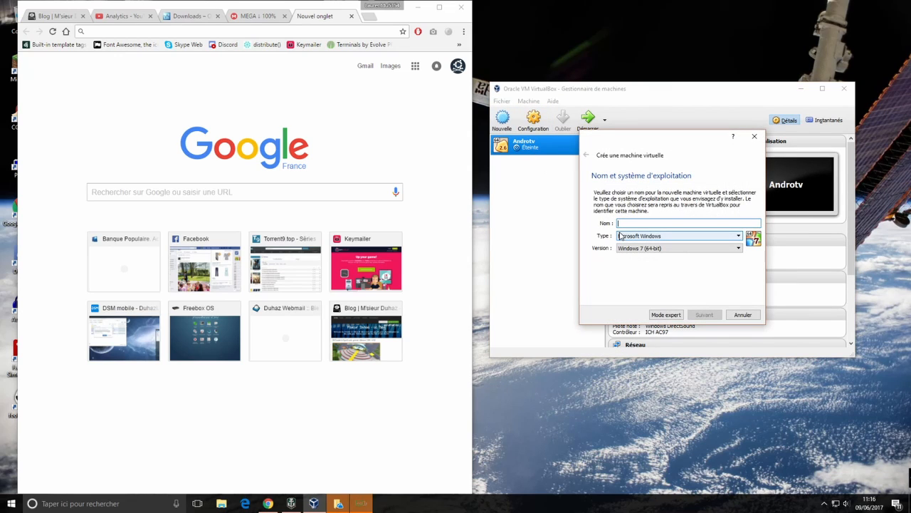
{"action": "type", "text": "syno"}
{"action": "left_click", "coordinate": [648, 238]}
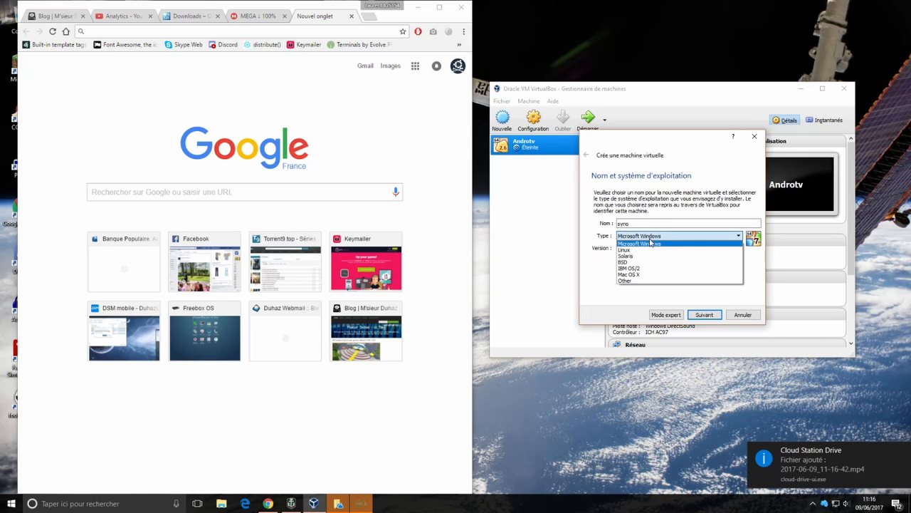
{"action": "left_click", "coordinate": [649, 250]}
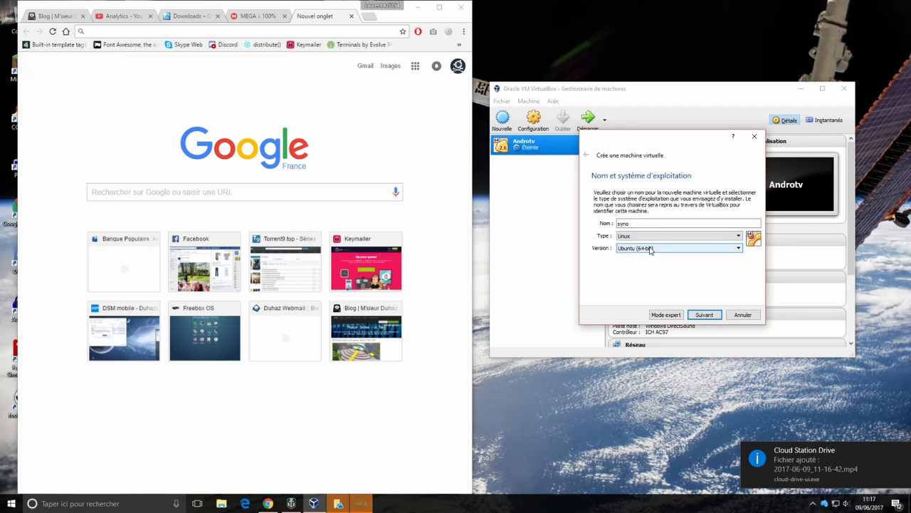
{"action": "left_click", "coordinate": [633, 247]}
{"action": "scroll", "coordinate": [639, 285], "scroll_direction": "up", "scroll_amount": 6}
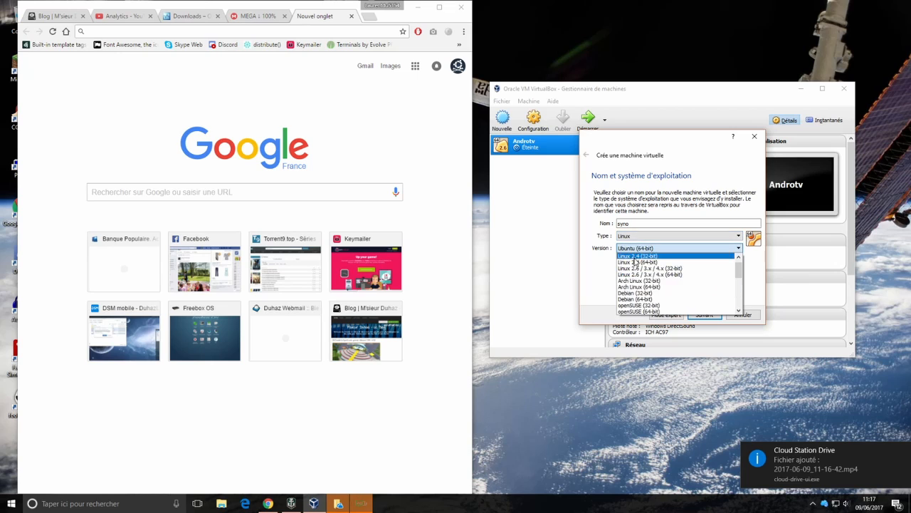
{"action": "left_click", "coordinate": [639, 281]}
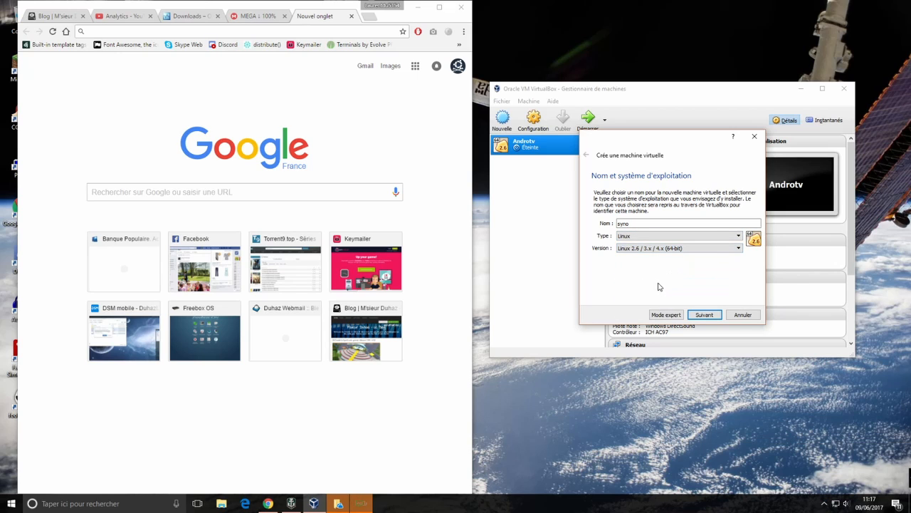
Give the syno machine 512 MB of memory
{"action": "left_click", "coordinate": [700, 315]}
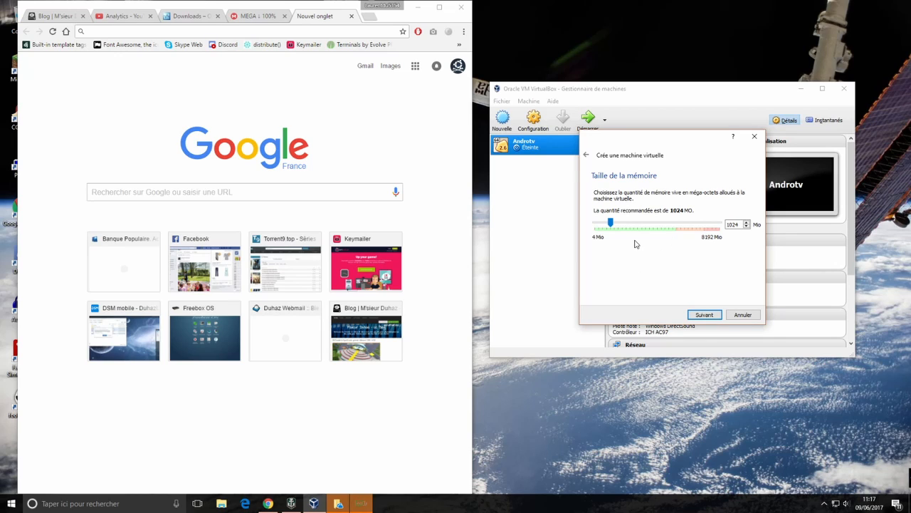
{"action": "double_click", "coordinate": [733, 224]}
{"action": "type", "text": "512"}
Choose 'Créer un disque dur virtuel maintenant' for syno and begin disk creation
{"action": "left_click", "coordinate": [706, 316]}
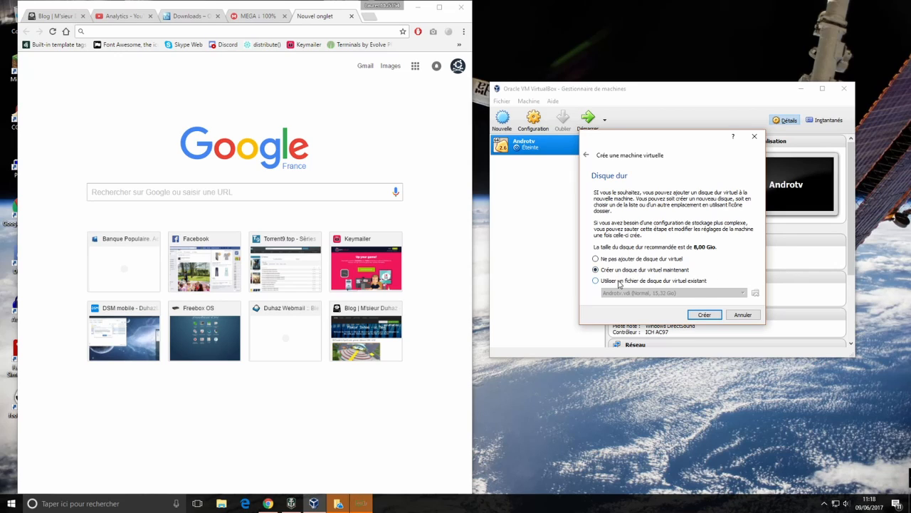
{"action": "left_click", "coordinate": [617, 284]}
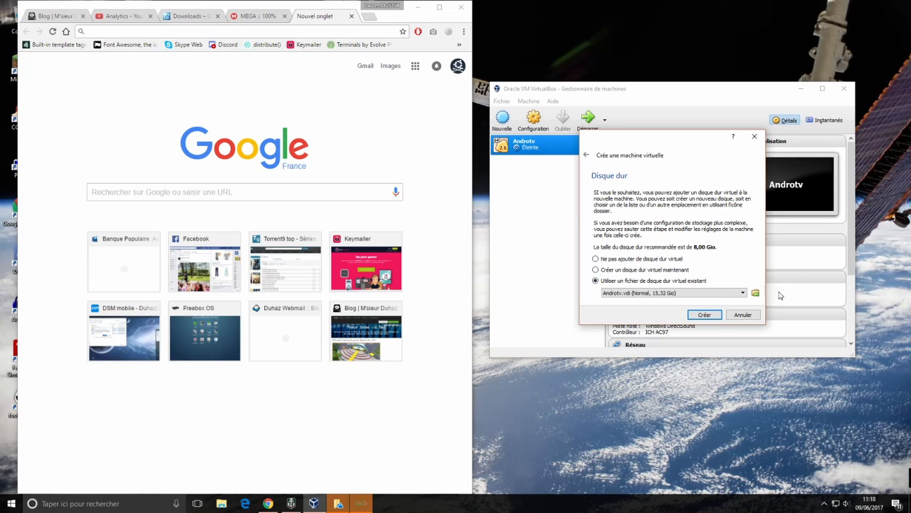
{"action": "left_click", "coordinate": [597, 270]}
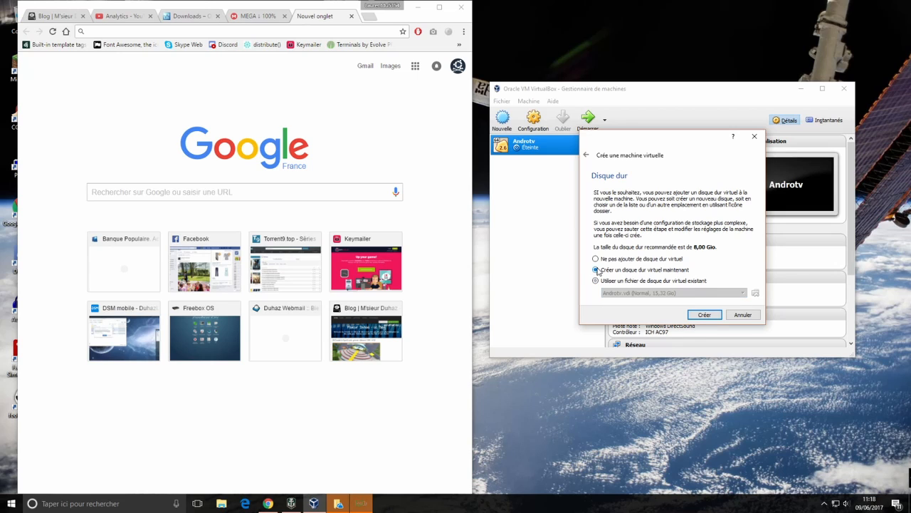
{"action": "left_click", "coordinate": [707, 317]}
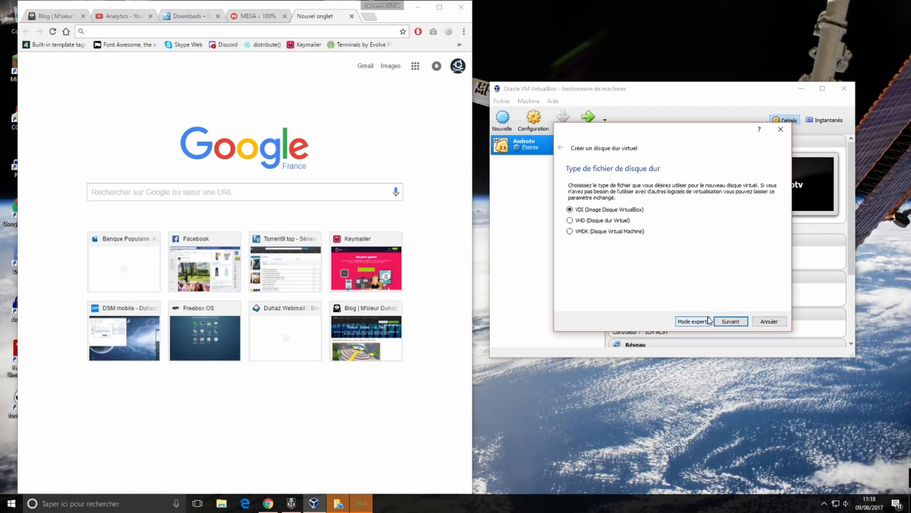
Create syno's disk as a dynamically allocated 300 GB VDI, completing the machine
{"action": "left_click", "coordinate": [726, 322]}
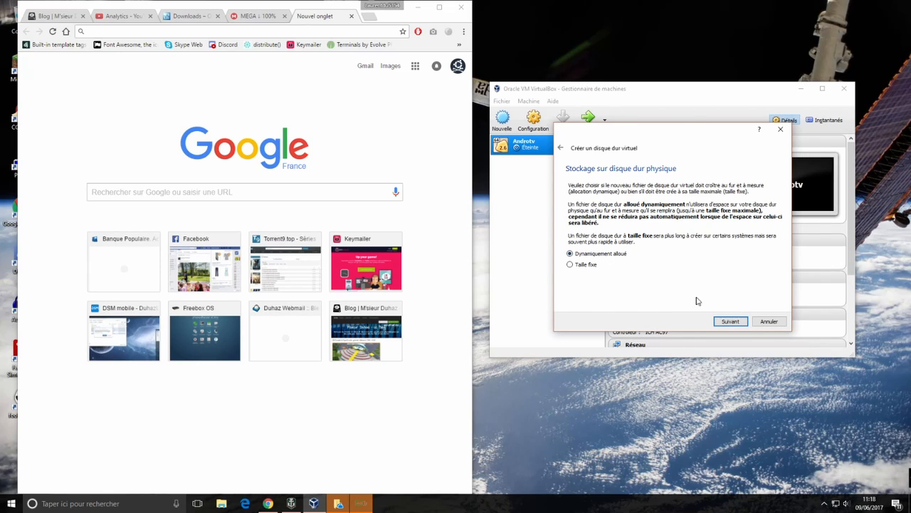
{"action": "left_click", "coordinate": [733, 322]}
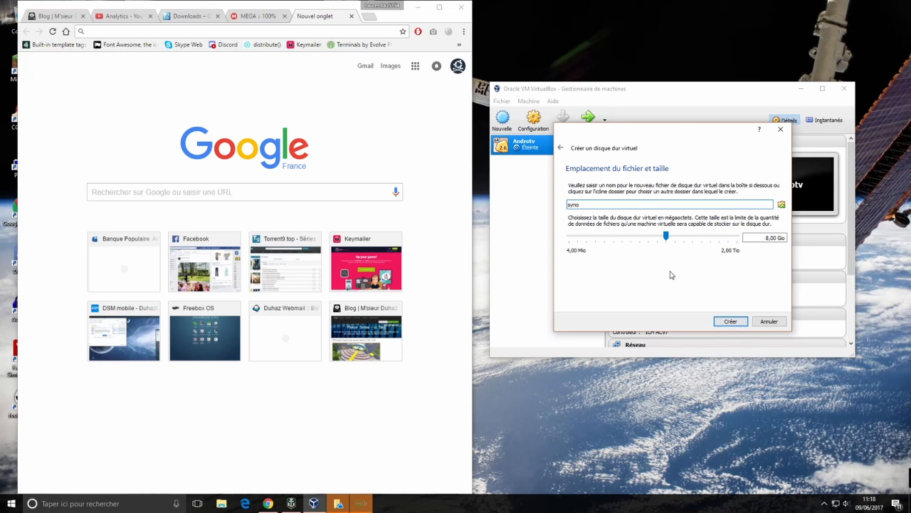
{"action": "left_click_drag", "start_coordinate": [666, 235], "coordinate": [712, 236]}
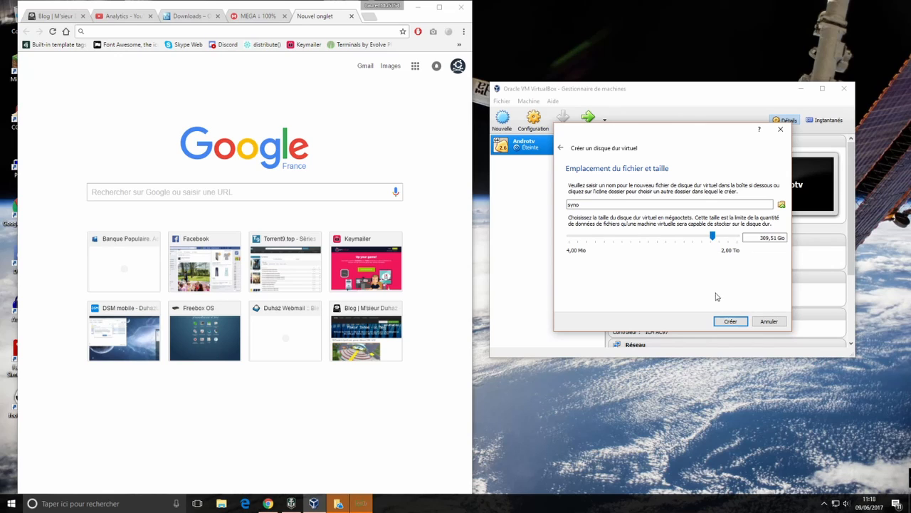
{"action": "left_click", "coordinate": [768, 237]}
{"action": "key", "text": "BackSpace"}
{"action": "key", "text": "BackSpace"}
{"action": "key", "text": "BackSpace"}
{"action": "type", "text": "300"}
{"action": "key", "text": "BackSpace"}
{"action": "type", "text": "0"}
{"action": "key", "text": "Delete"}
{"action": "left_click", "coordinate": [731, 322]}
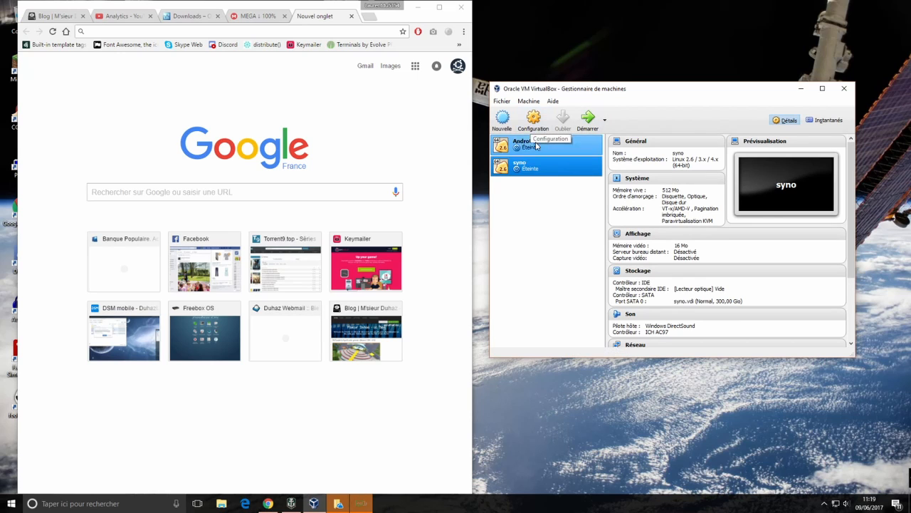
Open the syno machine's settings and review the General Advanced, Description and Encryption tabs
{"action": "left_click", "coordinate": [531, 128]}
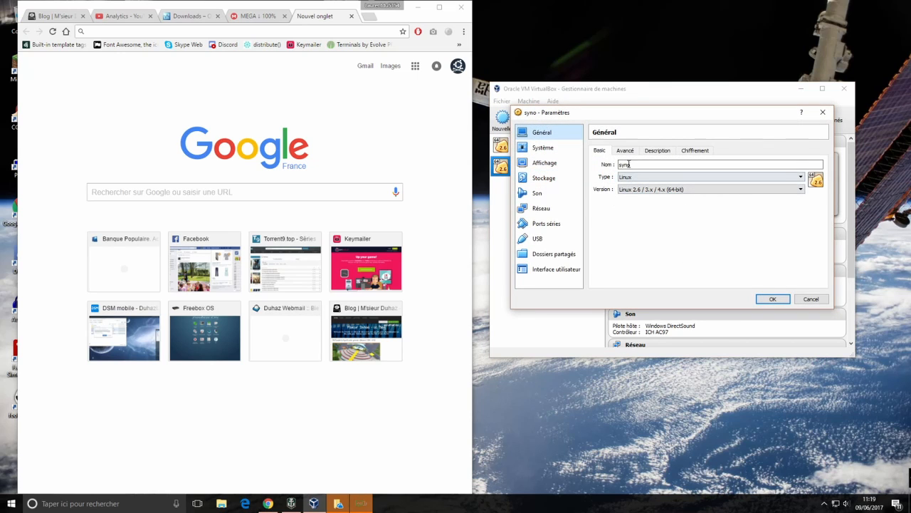
{"action": "left_click", "coordinate": [625, 151]}
{"action": "left_click", "coordinate": [649, 152]}
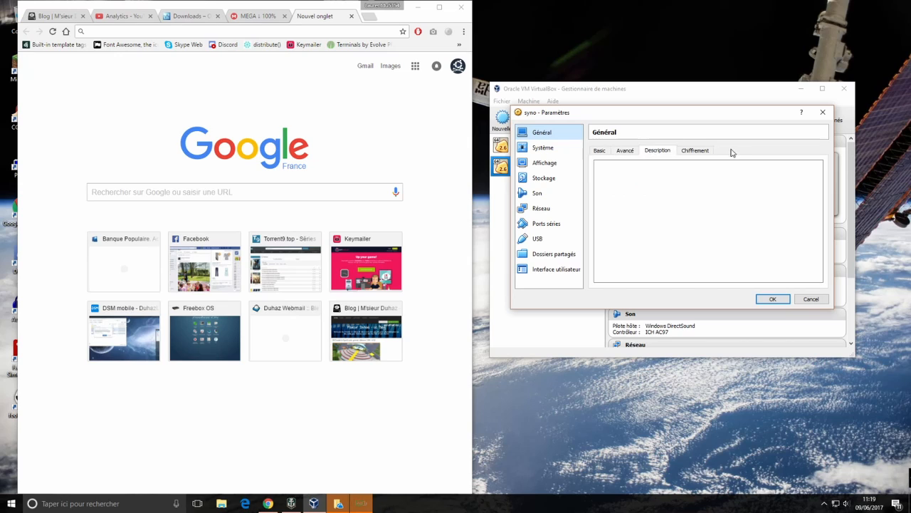
{"action": "left_click", "coordinate": [696, 151]}
{"action": "left_click", "coordinate": [600, 152]}
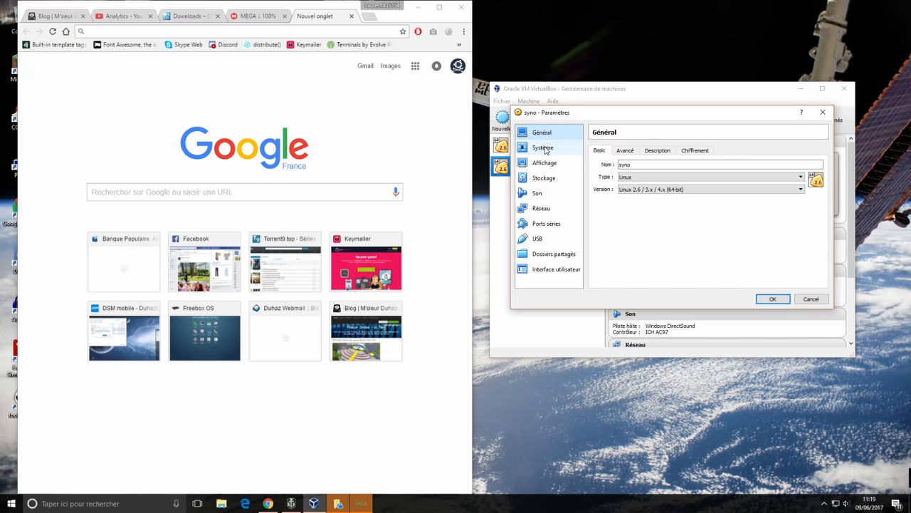
Review System processor and acceleration settings and the Display page, ending on Storage
{"action": "left_click", "coordinate": [545, 149]}
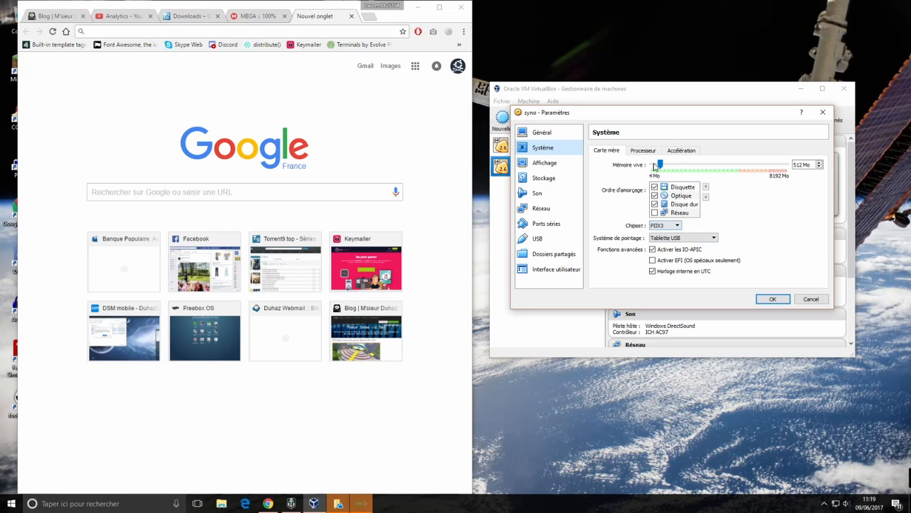
{"action": "left_click", "coordinate": [645, 151]}
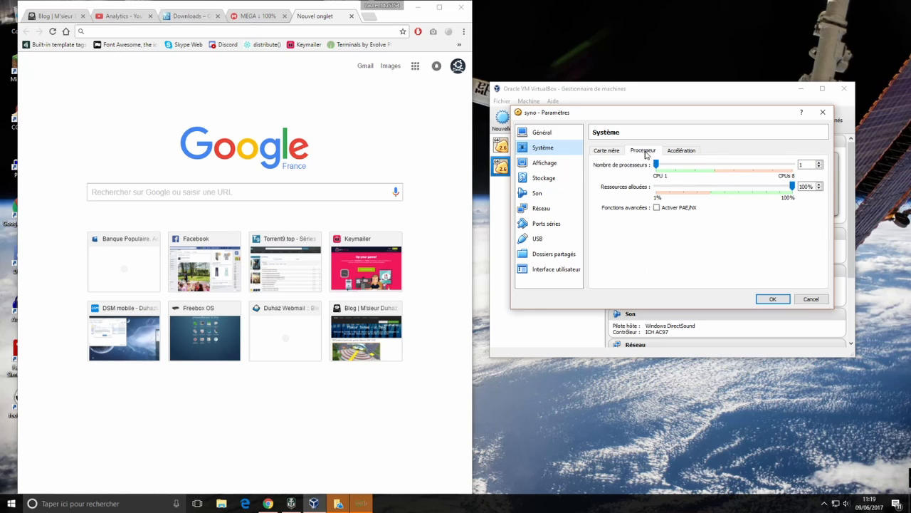
{"action": "left_click", "coordinate": [674, 150]}
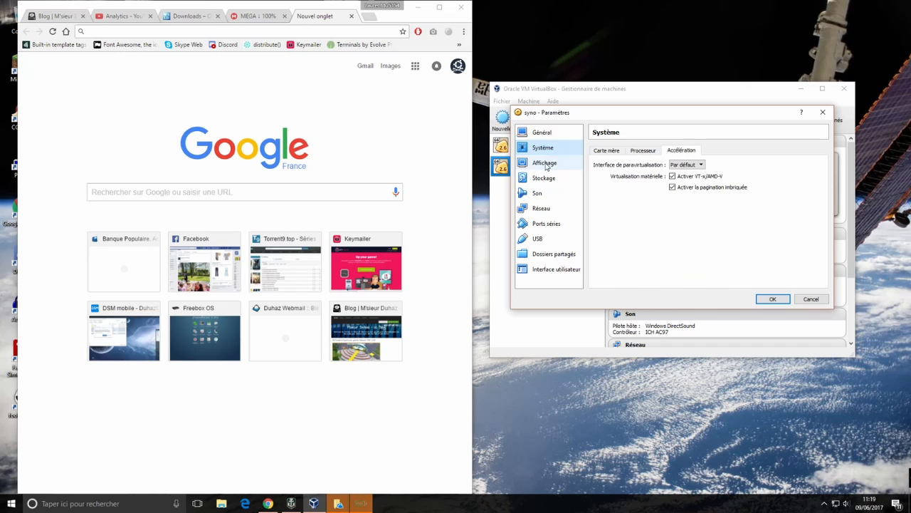
{"action": "left_click", "coordinate": [547, 164]}
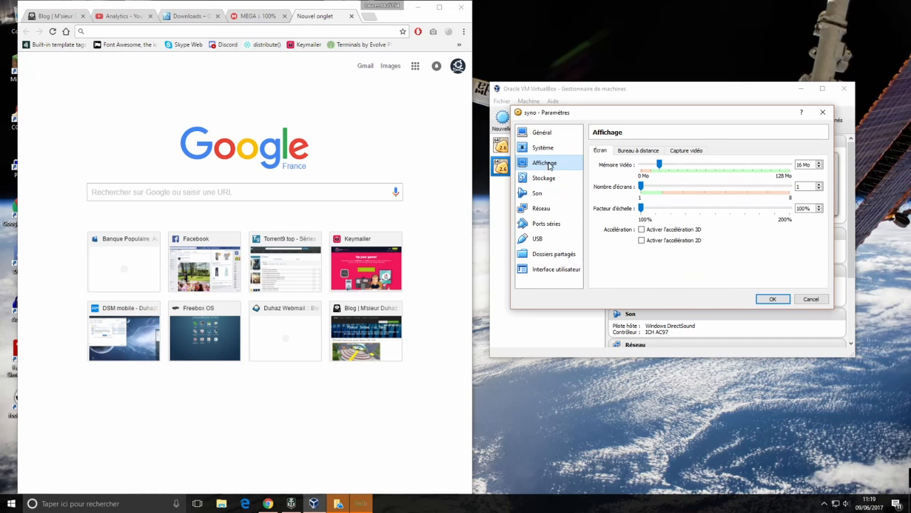
{"action": "left_click", "coordinate": [538, 177]}
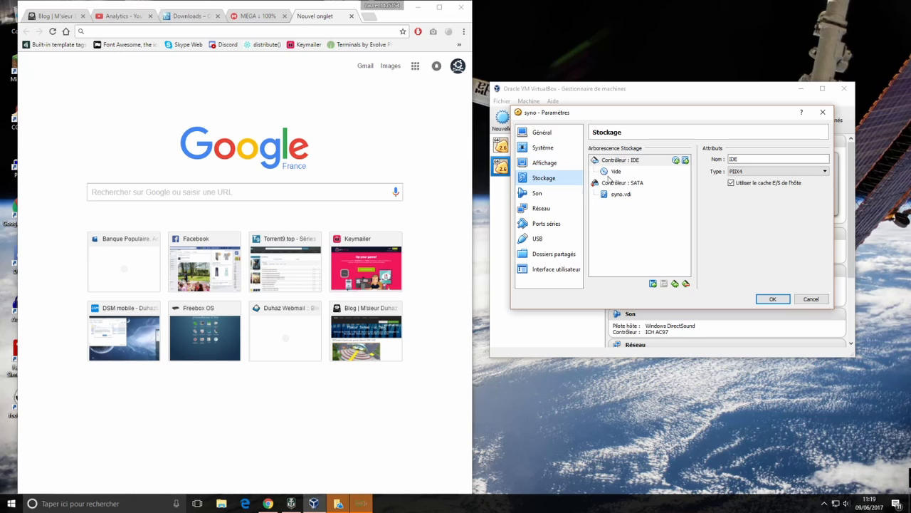
Remove the empty IDE optical drive and add an existing hard disk to the IDE controller
{"action": "left_click", "coordinate": [607, 172]}
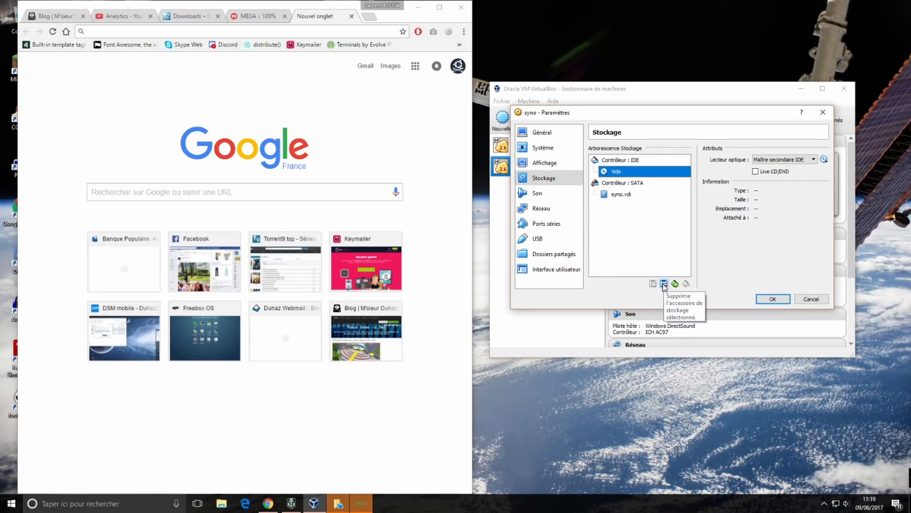
{"action": "left_click", "coordinate": [664, 284]}
{"action": "left_click", "coordinate": [657, 243]}
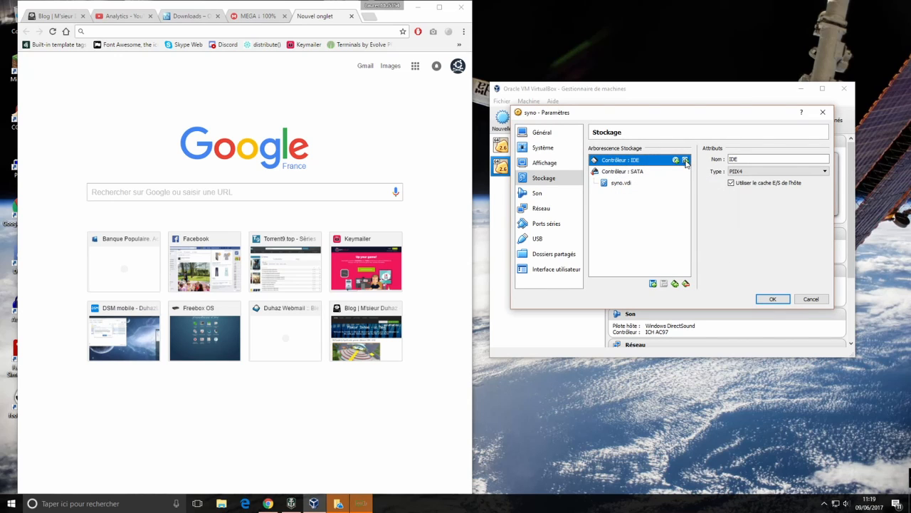
{"action": "left_click", "coordinate": [685, 160]}
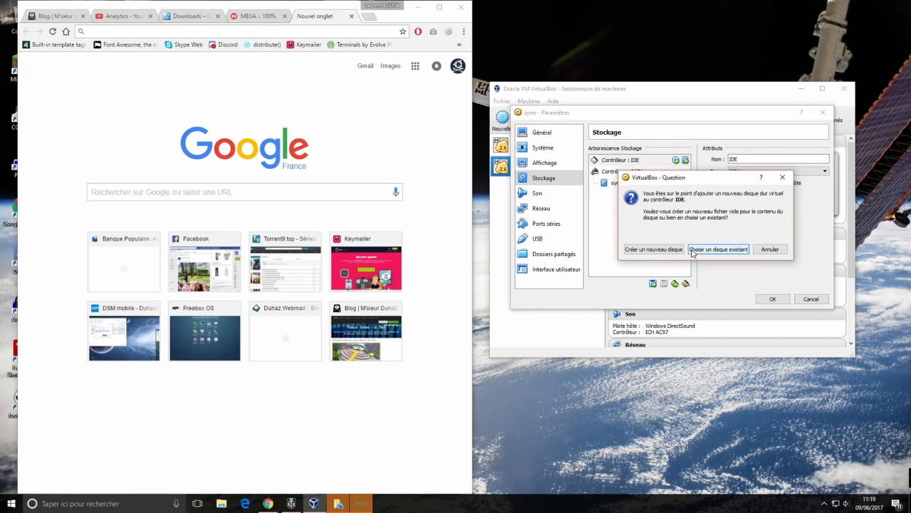
{"action": "left_click", "coordinate": [718, 249]}
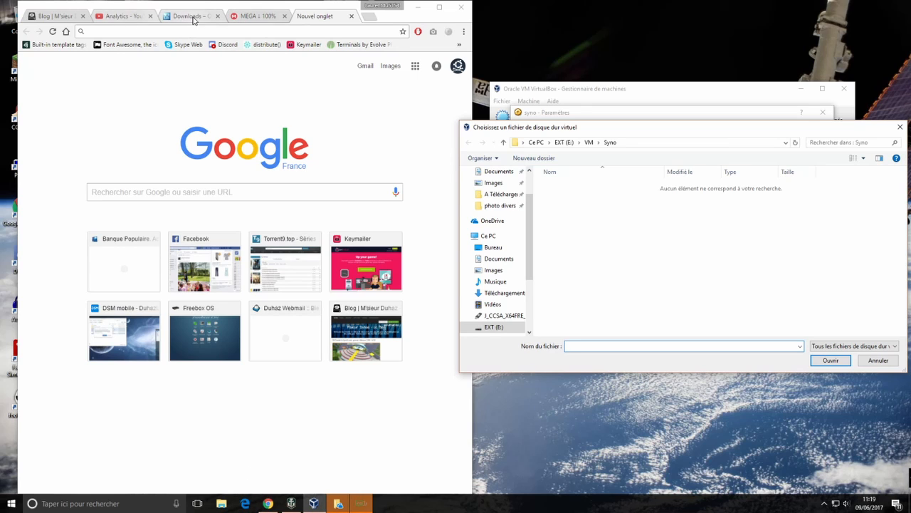
Open the downloaded DS3615xs 6.1 Jun's Mod archive from Chrome's downloads list in 7-Zip
{"action": "left_click", "coordinate": [369, 15]}
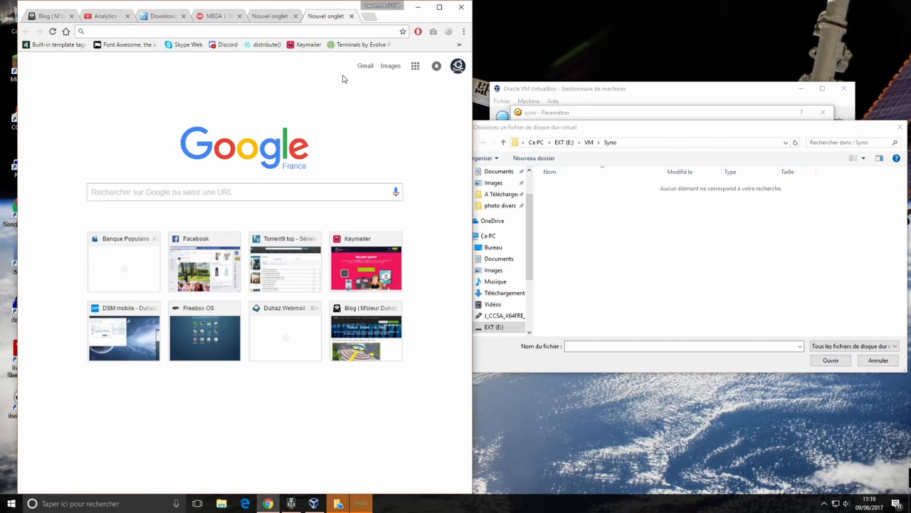
{"action": "left_click", "coordinate": [463, 31]}
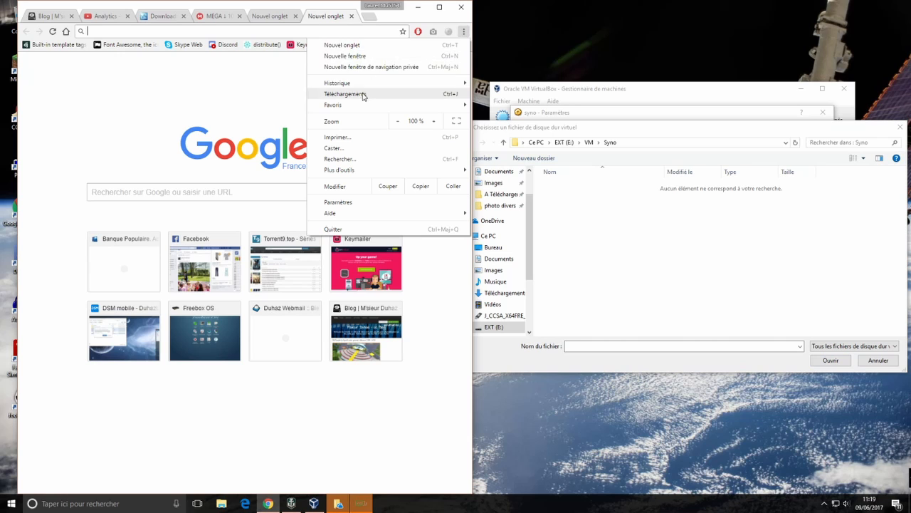
{"action": "left_click", "coordinate": [349, 94]}
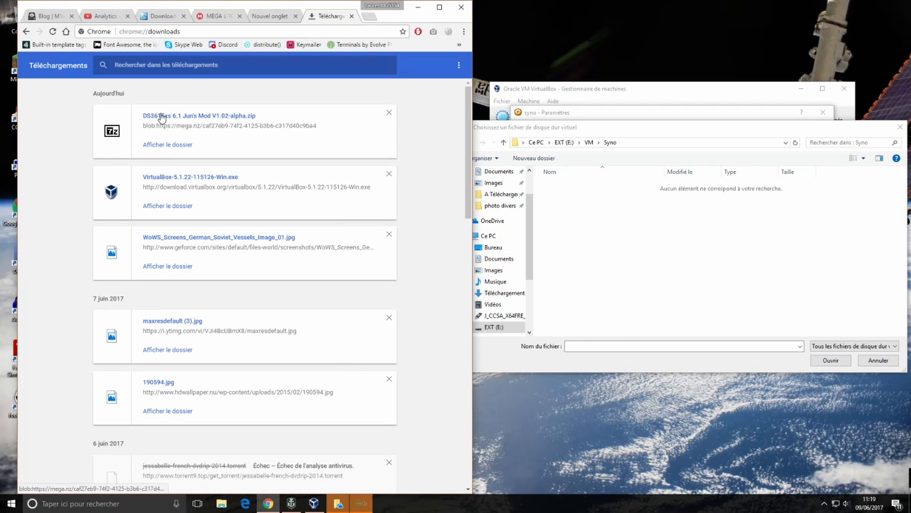
{"action": "left_click", "coordinate": [161, 118]}
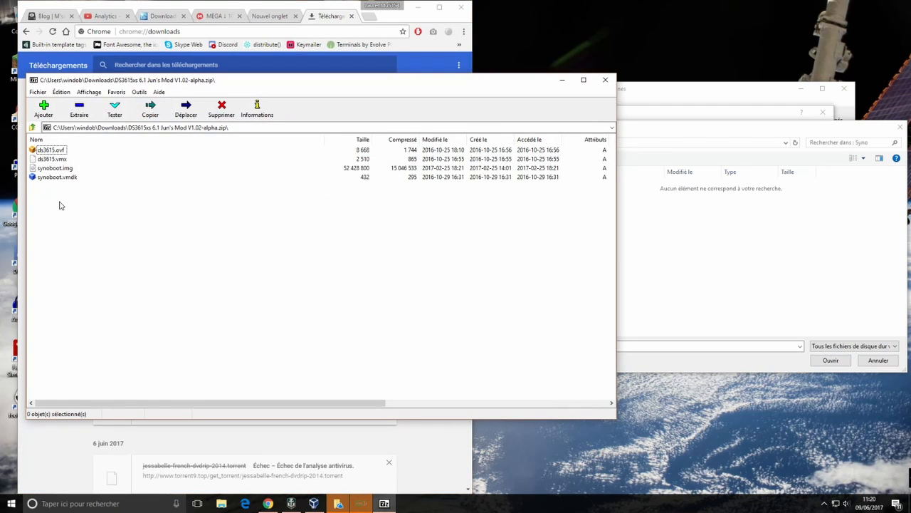
Extract all archive files to E:\VM\Syno\, replacing the existing copies
{"action": "key", "text": "ctrl+a"}
{"action": "left_click", "coordinate": [79, 107]}
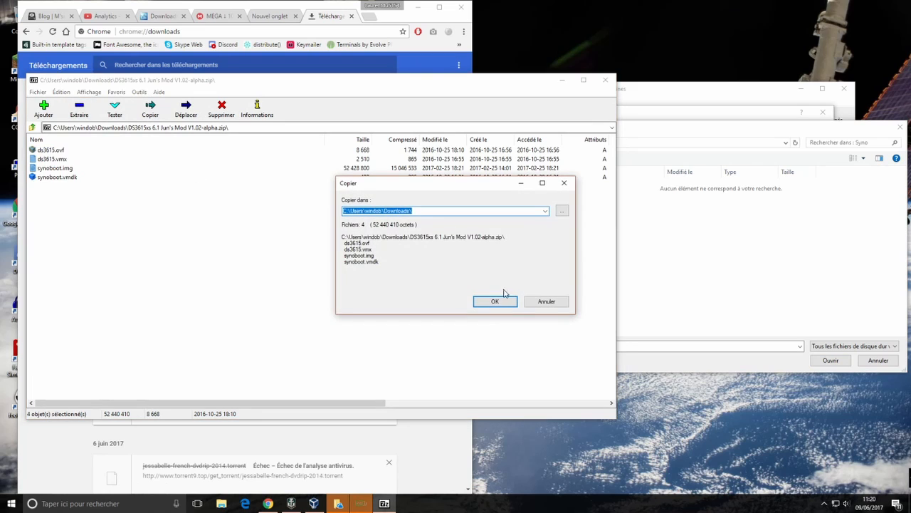
{"action": "left_click", "coordinate": [545, 211]}
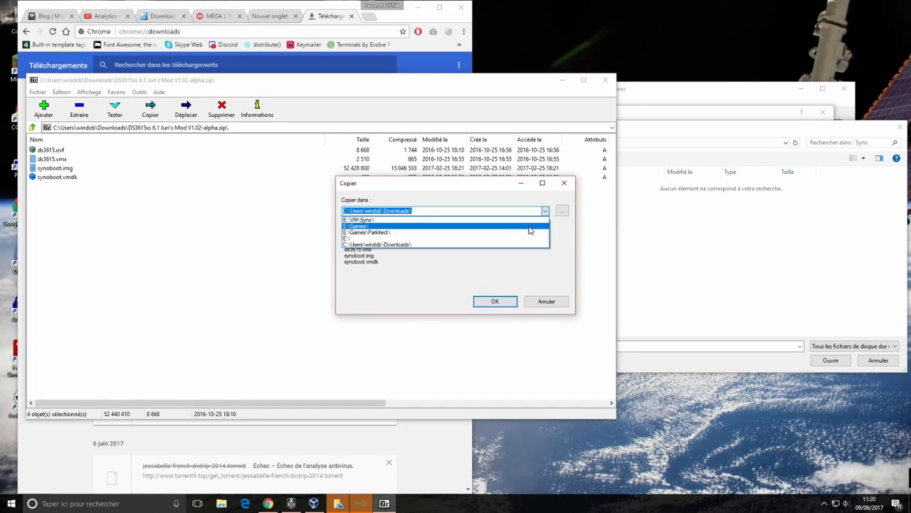
{"action": "left_click", "coordinate": [522, 238]}
{"action": "left_click", "coordinate": [494, 302]}
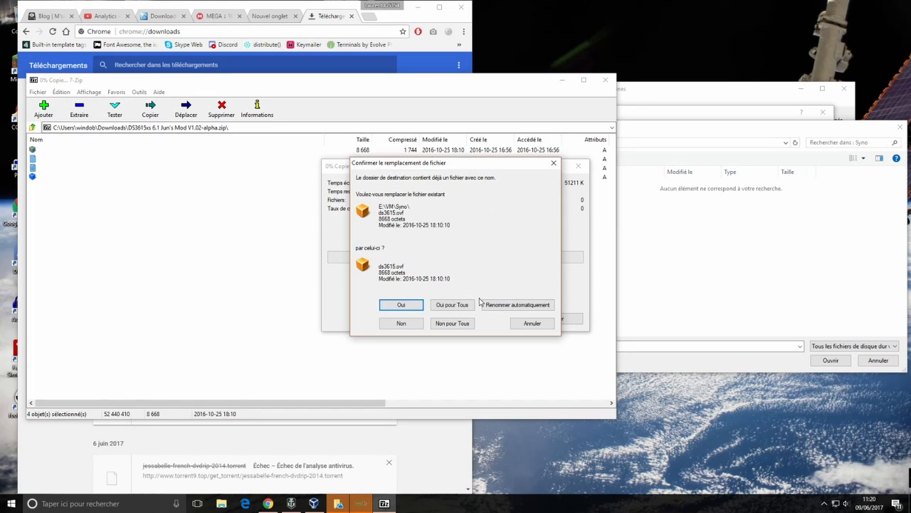
{"action": "left_click", "coordinate": [401, 305]}
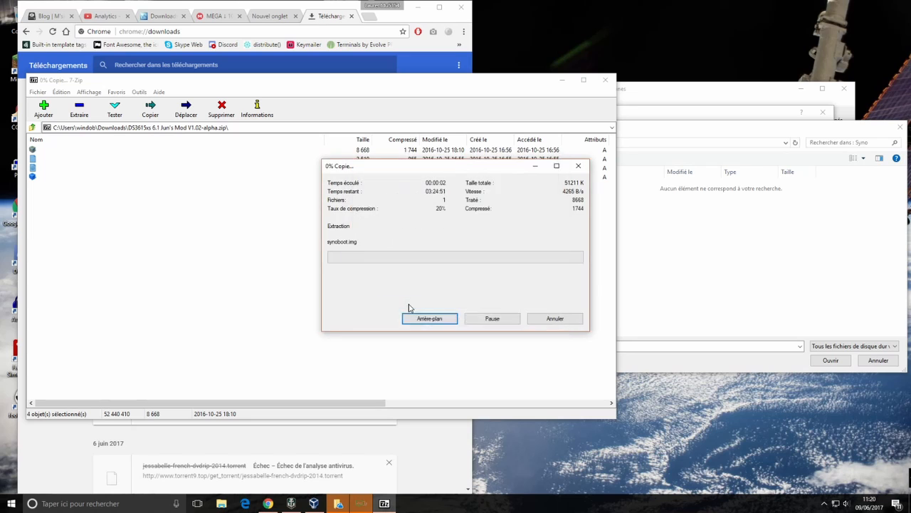
{"action": "left_click", "coordinate": [755, 283]}
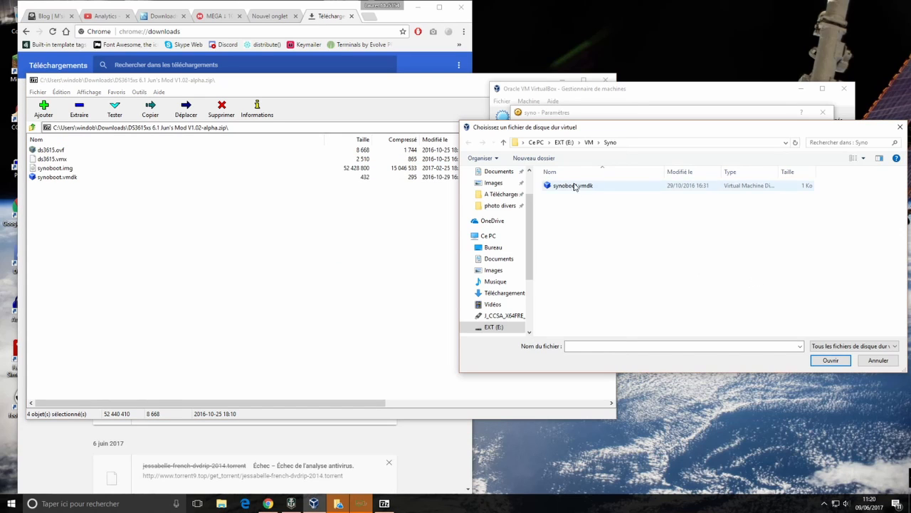
Attach synoboot.vmdk to the IDE controller, close the 7-Zip window, and check the disk's details
{"action": "double_click", "coordinate": [576, 187]}
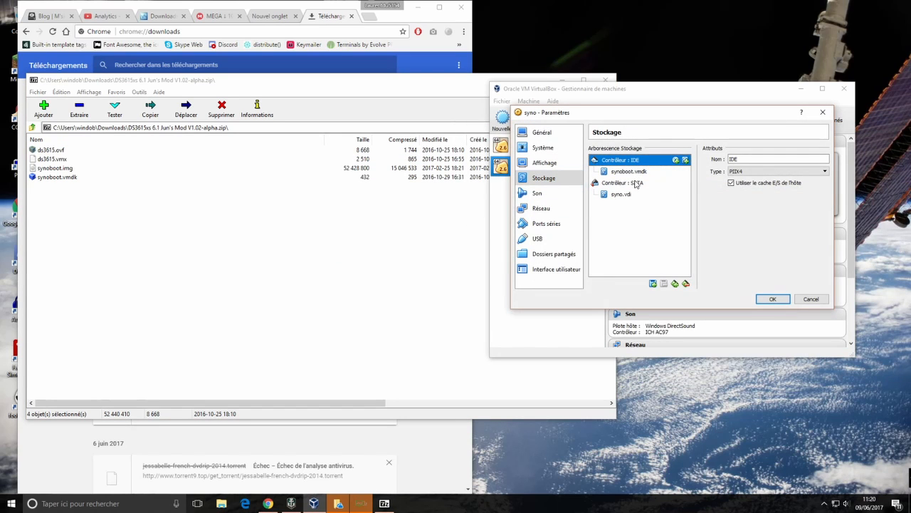
{"action": "left_click", "coordinate": [461, 82]}
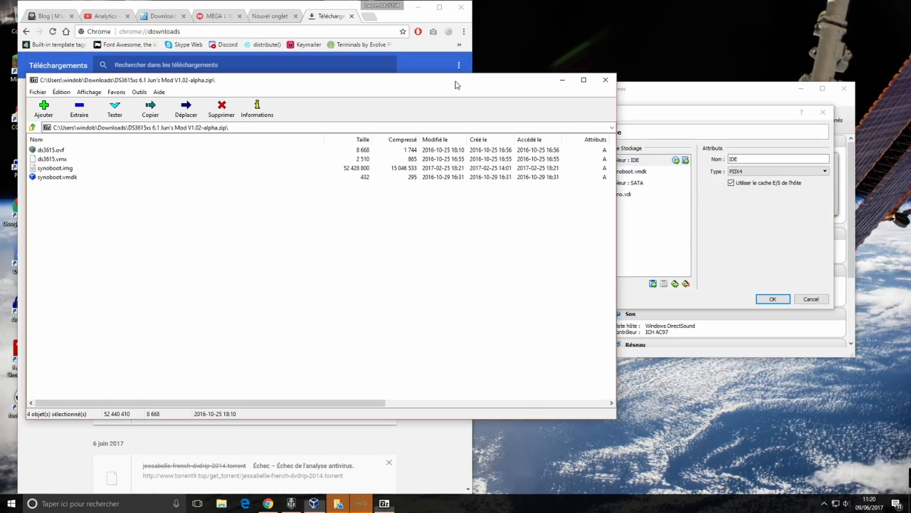
{"action": "left_click", "coordinate": [605, 80]}
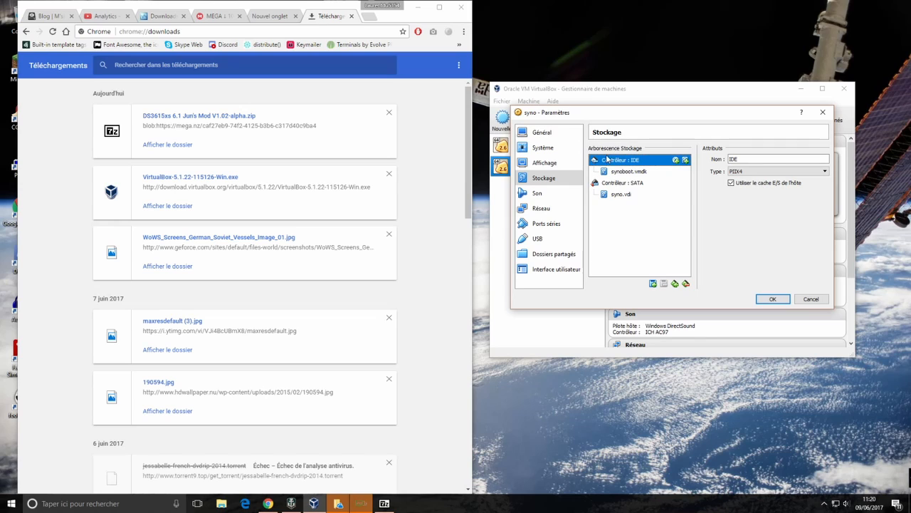
{"action": "left_click", "coordinate": [624, 173]}
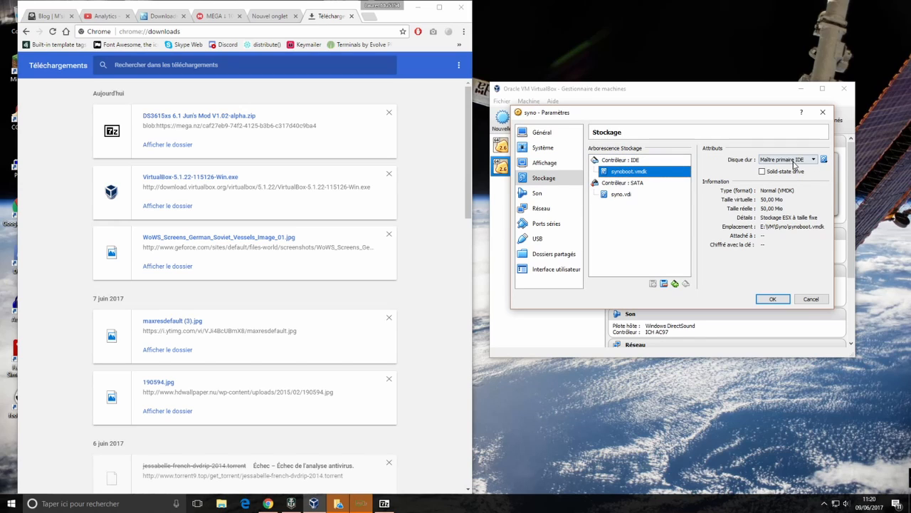
{"action": "left_click", "coordinate": [559, 194]}
Disable audio and the USB controller, glancing over serial port, shared folders and interface pages
{"action": "left_click", "coordinate": [594, 150]}
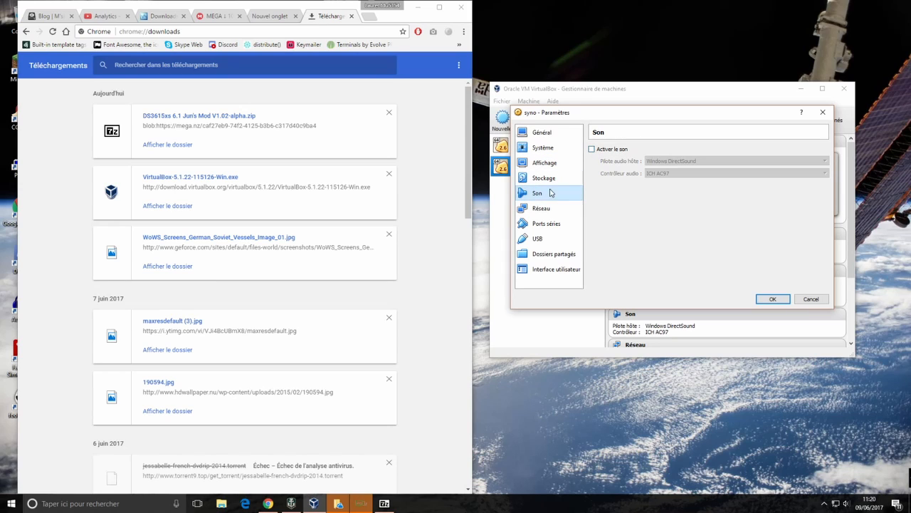
{"action": "left_click", "coordinate": [542, 208]}
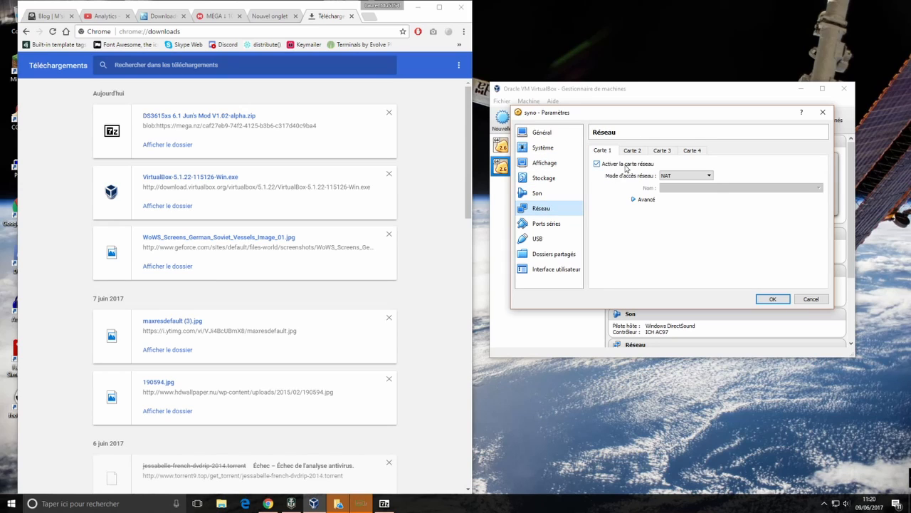
{"action": "left_click", "coordinate": [542, 226]}
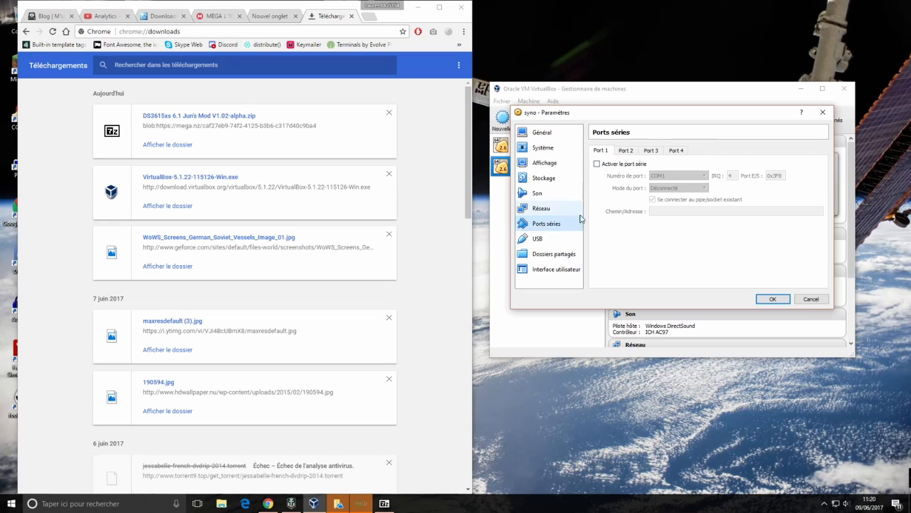
{"action": "left_click", "coordinate": [540, 239]}
{"action": "left_click", "coordinate": [592, 149]}
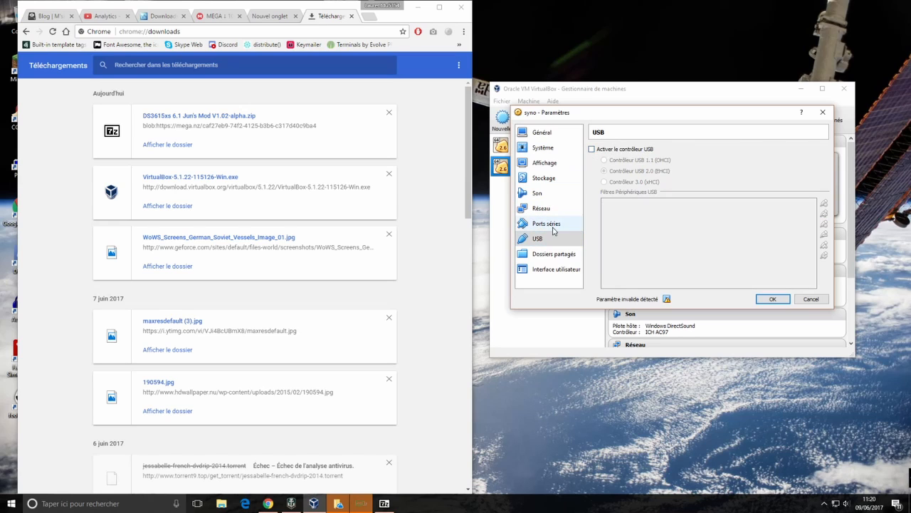
{"action": "left_click", "coordinate": [550, 254]}
{"action": "left_click", "coordinate": [552, 268]}
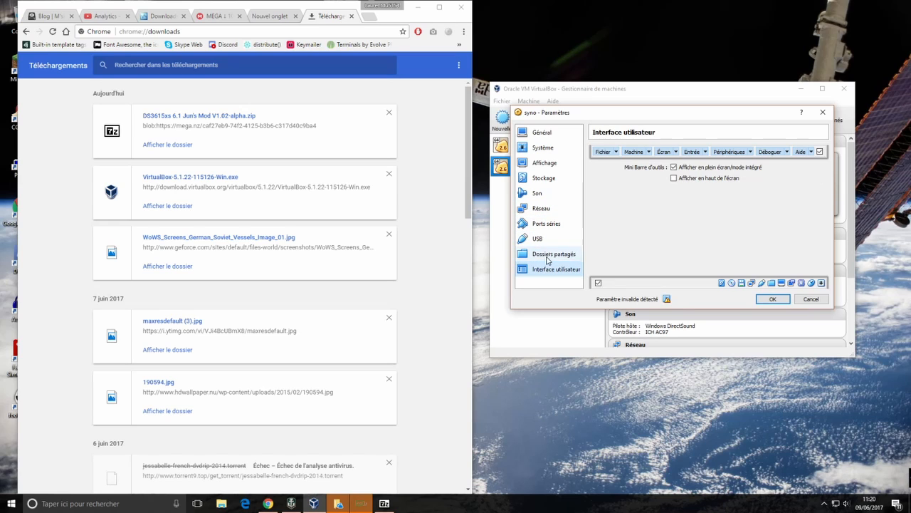
Set the NAT network adapter type to PCnet-FAST III
{"action": "left_click", "coordinate": [541, 208]}
{"action": "left_click", "coordinate": [643, 202]}
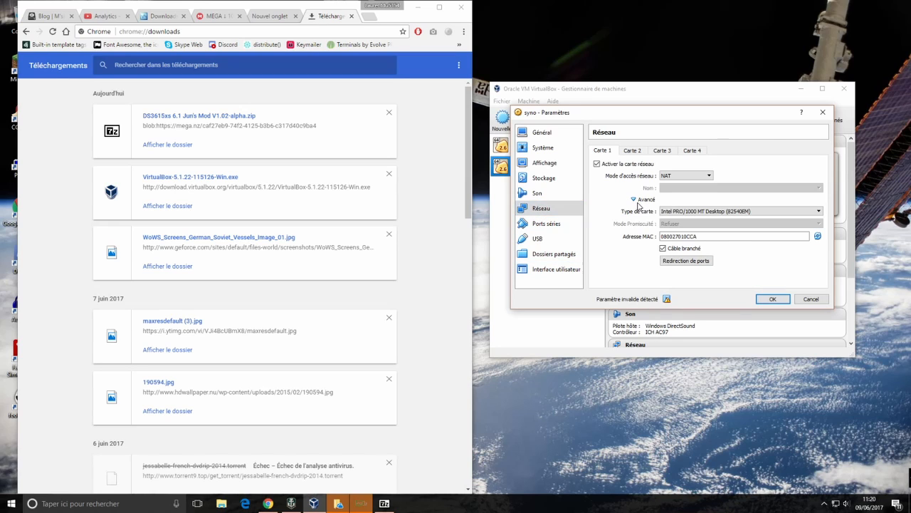
{"action": "left_click", "coordinate": [690, 213]}
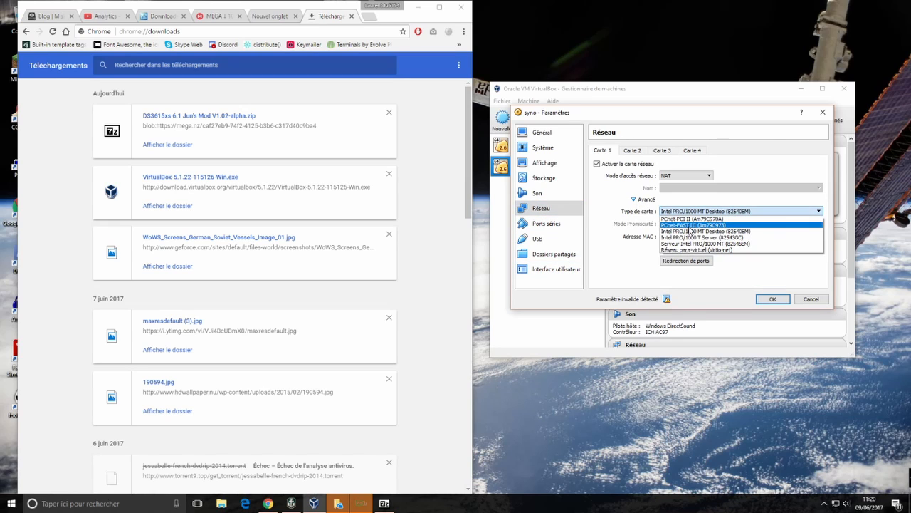
{"action": "left_click", "coordinate": [690, 226]}
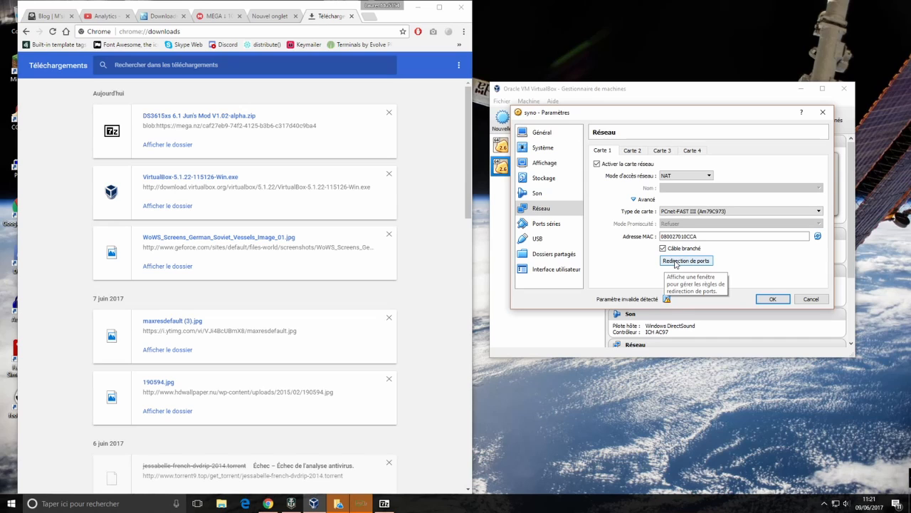
Add a port forwarding rule mapping host port 5000 to guest port 5000, then save the settings
{"action": "left_click", "coordinate": [688, 261]}
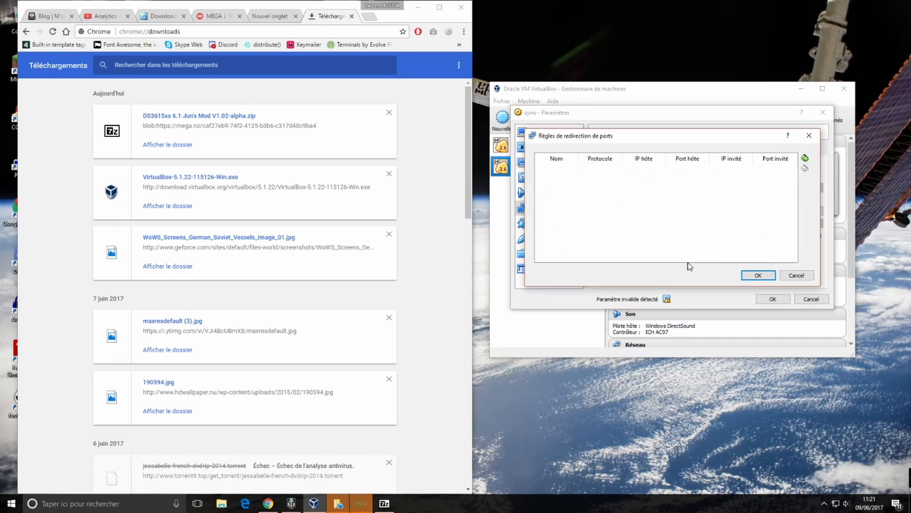
{"action": "left_click", "coordinate": [805, 157]}
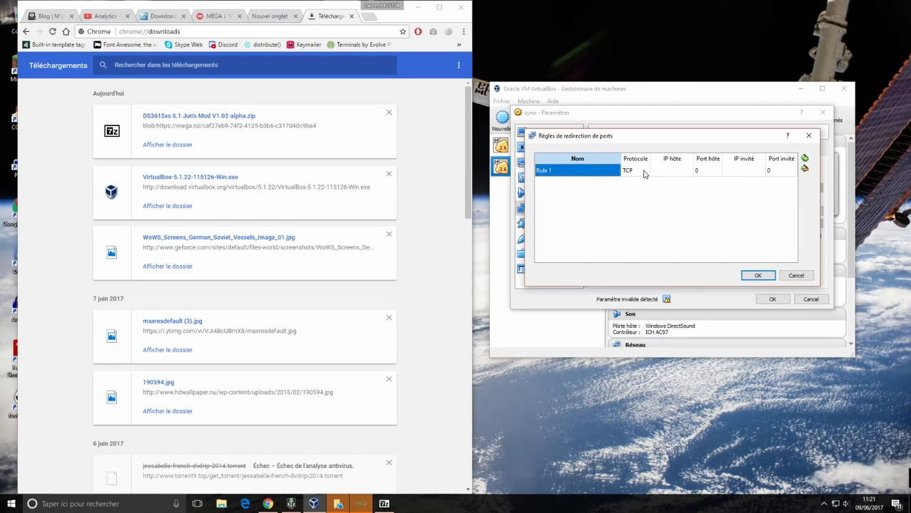
{"action": "double_click", "coordinate": [704, 171]}
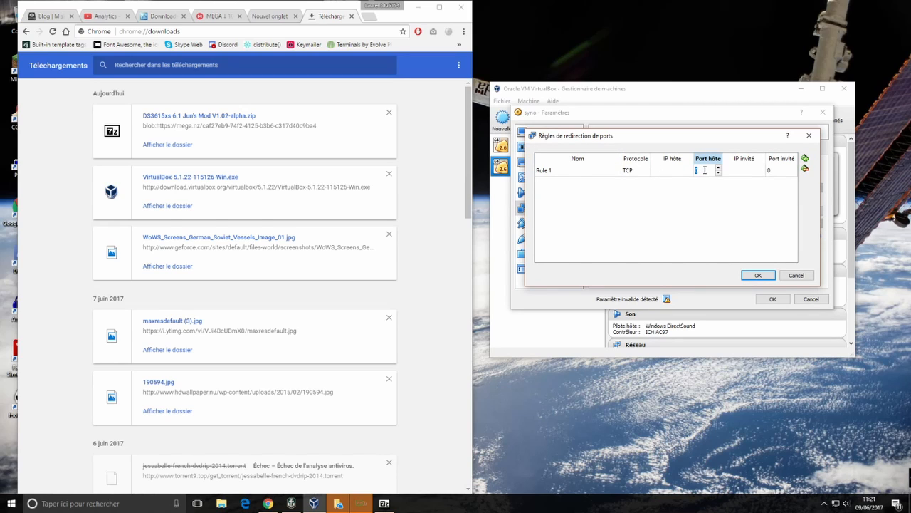
{"action": "type", "text": "5000"}
{"action": "double_click", "coordinate": [787, 170]}
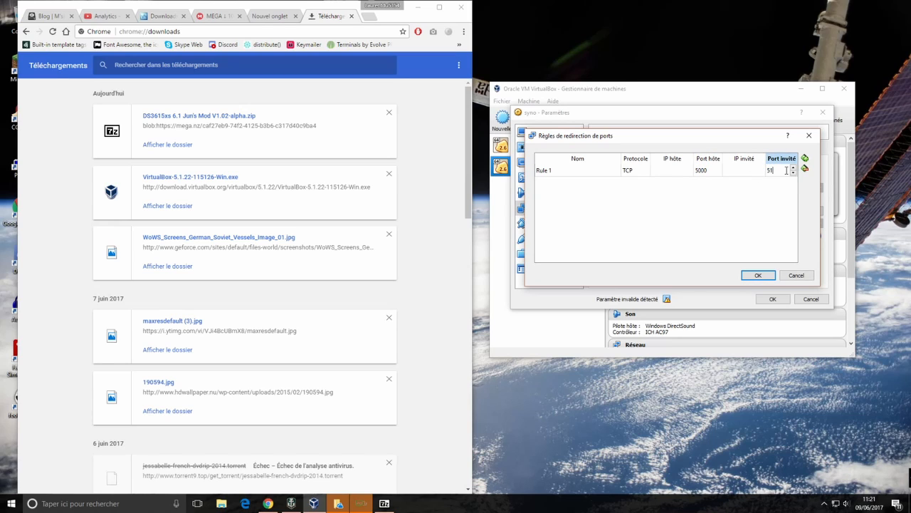
{"action": "type", "text": "5000"}
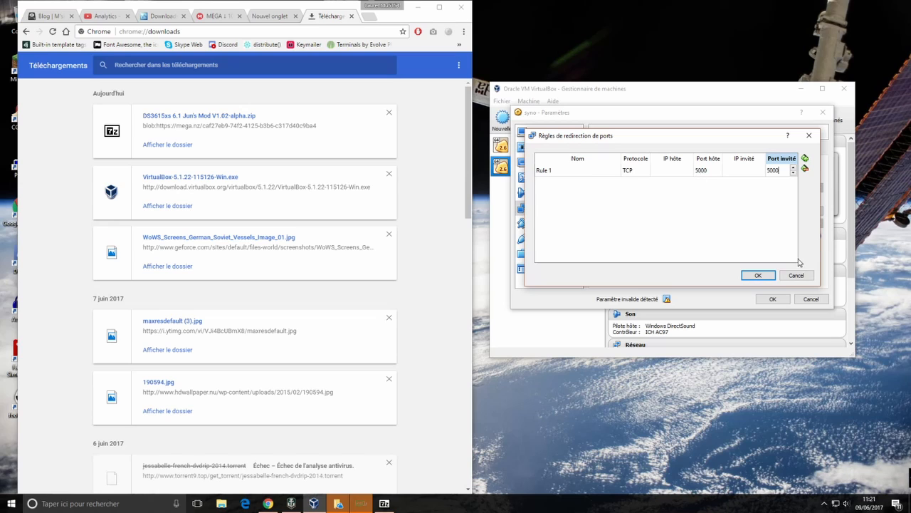
{"action": "left_click", "coordinate": [745, 275]}
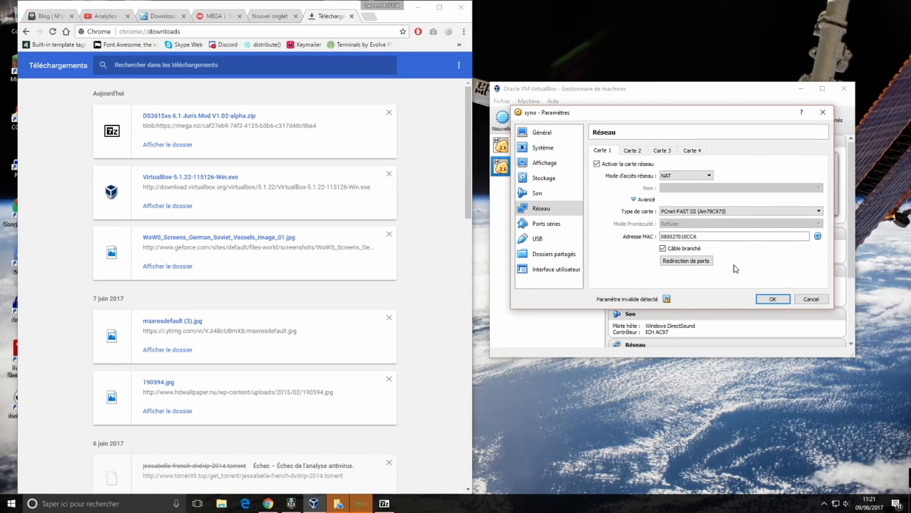
{"action": "mouse_move", "coordinate": [668, 299]}
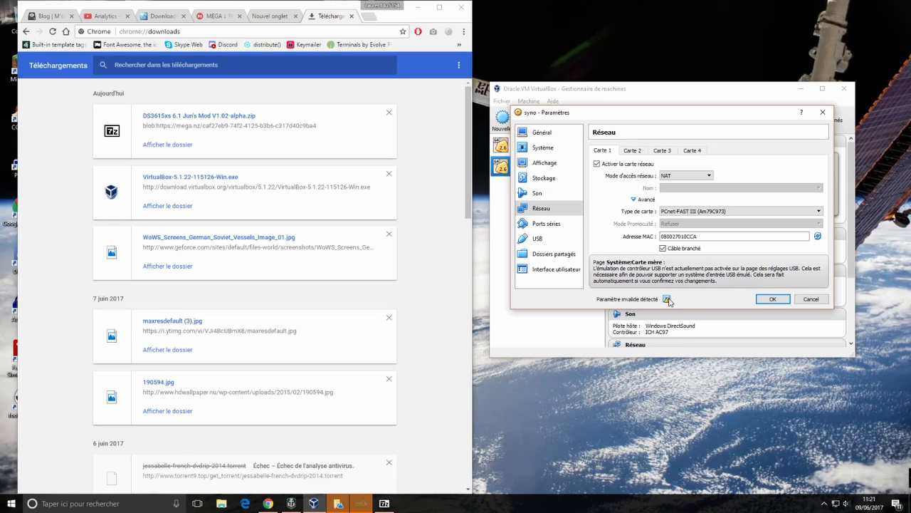
{"action": "left_click", "coordinate": [771, 300]}
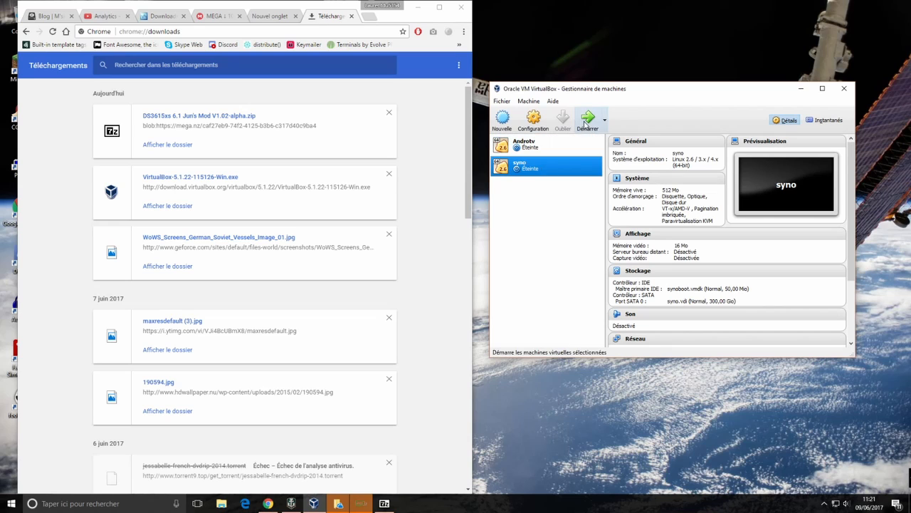
Start the syno VM and move its window right while it boots to "Booting the kernel."
{"action": "left_click", "coordinate": [586, 123]}
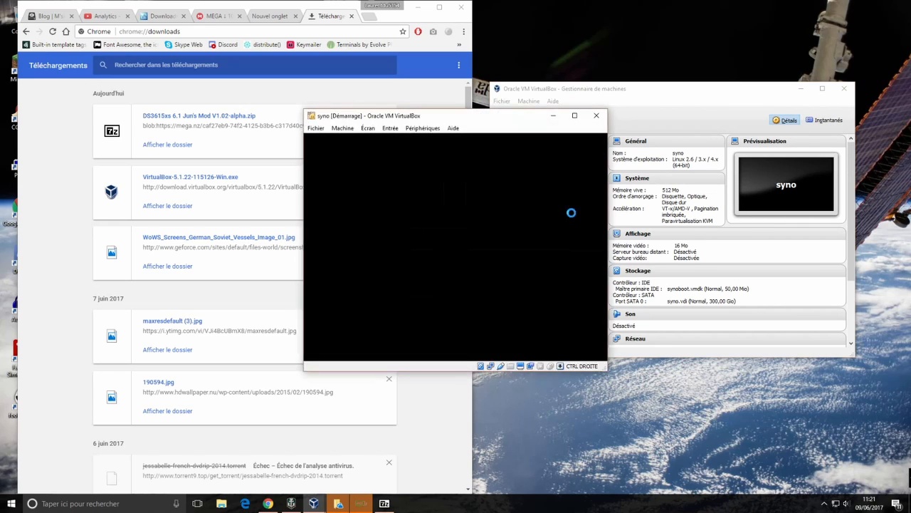
{"action": "left_click_drag", "start_coordinate": [427, 121], "coordinate": [644, 115]}
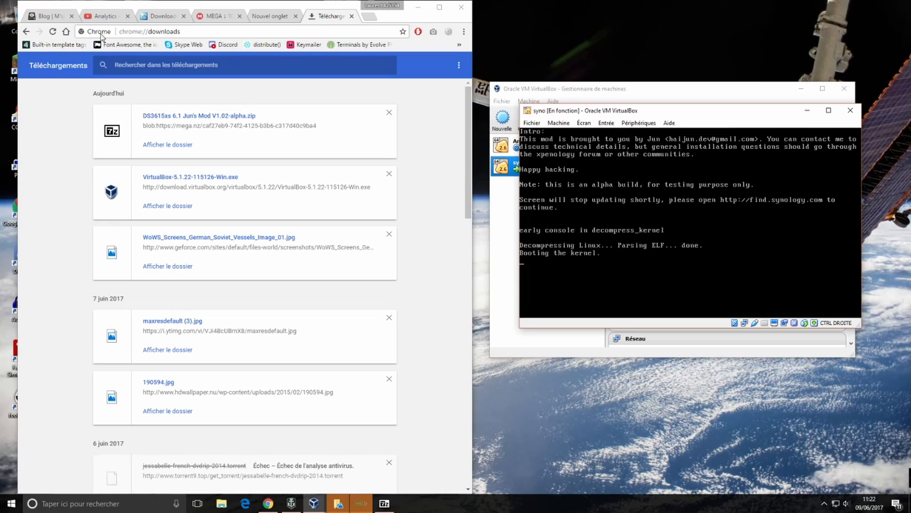
{"action": "left_click", "coordinate": [366, 17]}
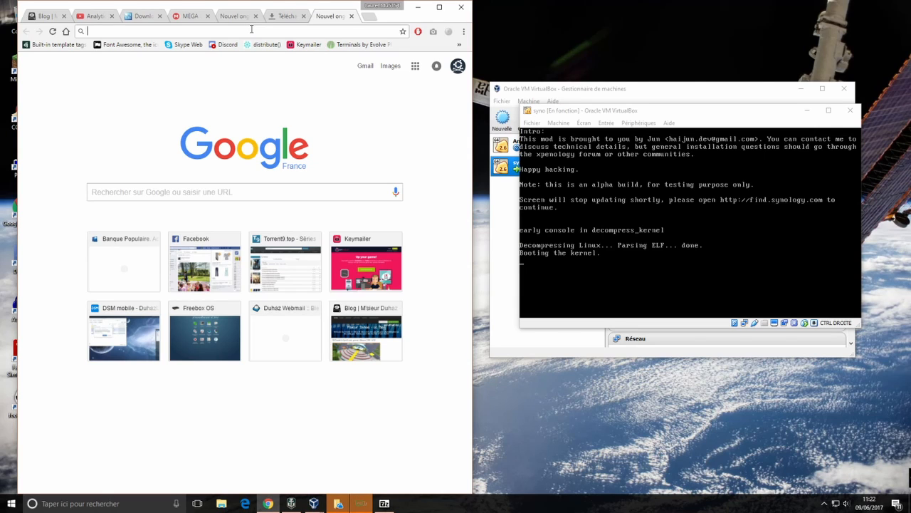
Go to 127.0.0.1:5000 in Chrome to reach the Synology Web Assistant
{"action": "type", "text": "127"}
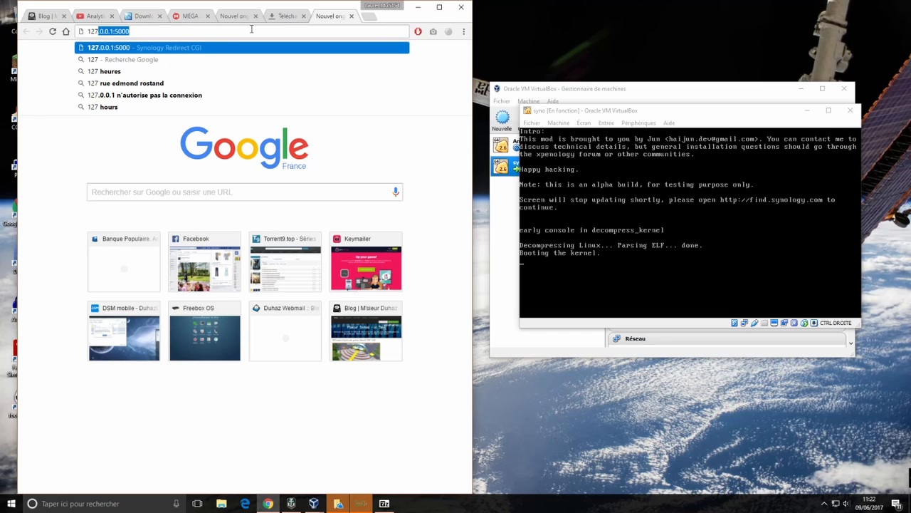
{"action": "key", "text": "Return"}
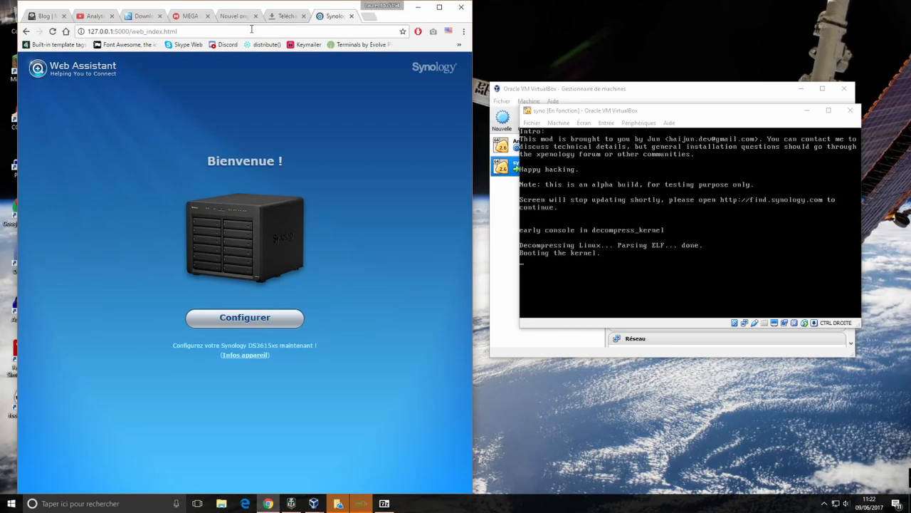
Choose Configurer, then manual installation, and open Synology's download centre for the DS3615xs
{"action": "left_click", "coordinate": [240, 319]}
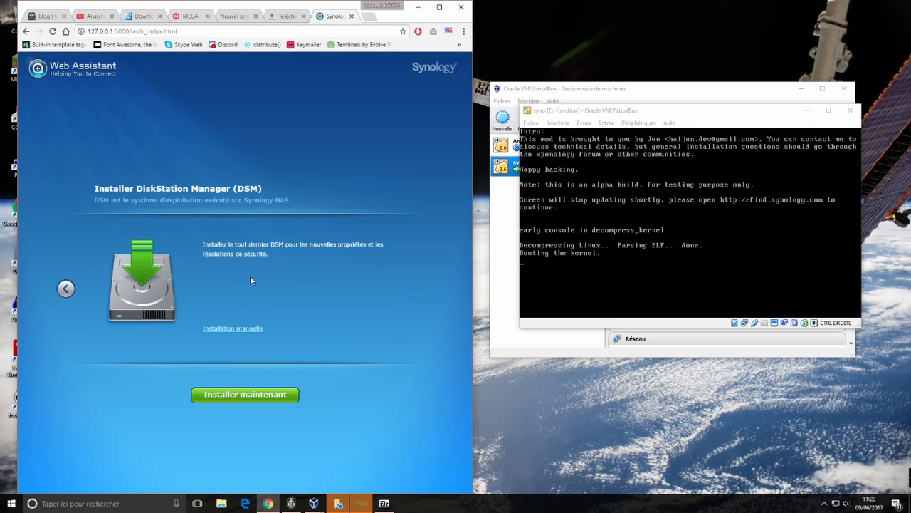
{"action": "left_click", "coordinate": [230, 329]}
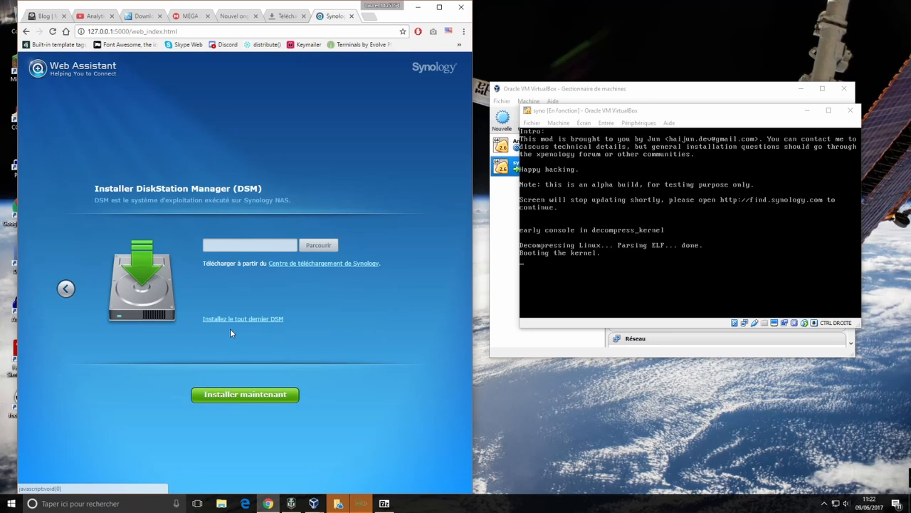
{"action": "left_click", "coordinate": [319, 265]}
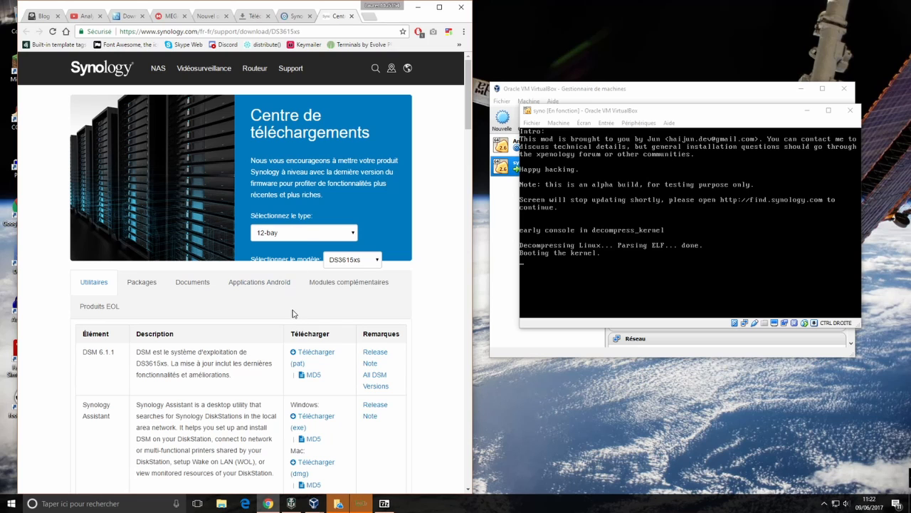
{"action": "scroll", "coordinate": [294, 317], "scroll_direction": "down", "scroll_amount": 1}
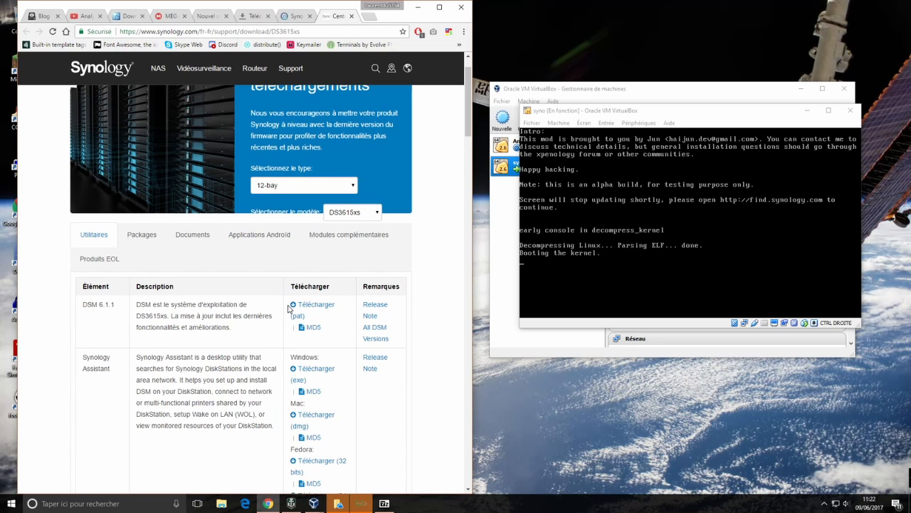
Scroll down the DS3615xs download centre and open the All DSM Versions listing
{"action": "scroll", "coordinate": [288, 307], "scroll_direction": "down", "scroll_amount": 5}
{"action": "scroll", "coordinate": [289, 307], "scroll_direction": "down", "scroll_amount": 8}
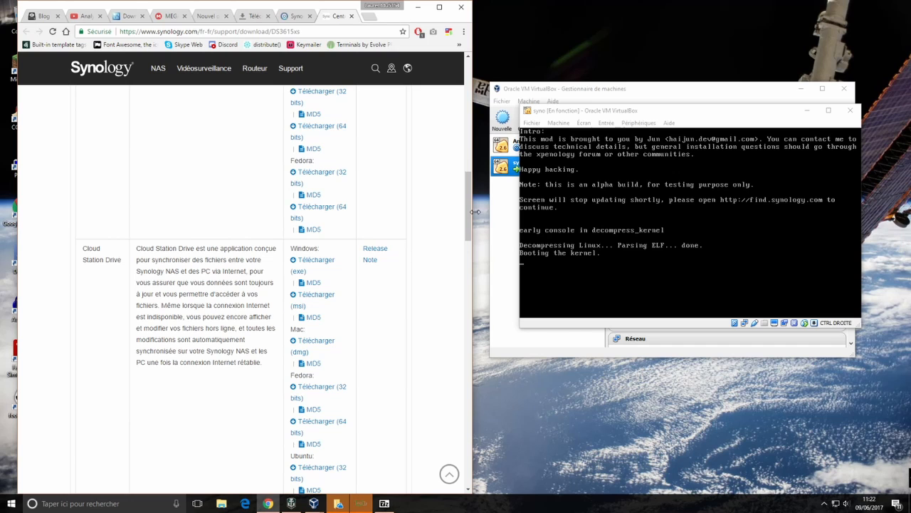
{"action": "left_click_drag", "start_coordinate": [469, 212], "coordinate": [467, 93]}
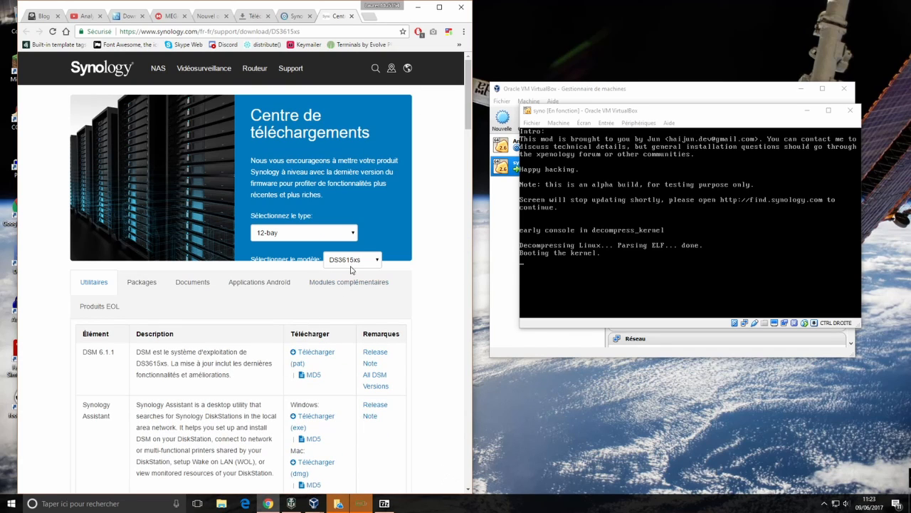
{"action": "scroll", "coordinate": [335, 317], "scroll_direction": "down", "scroll_amount": 1}
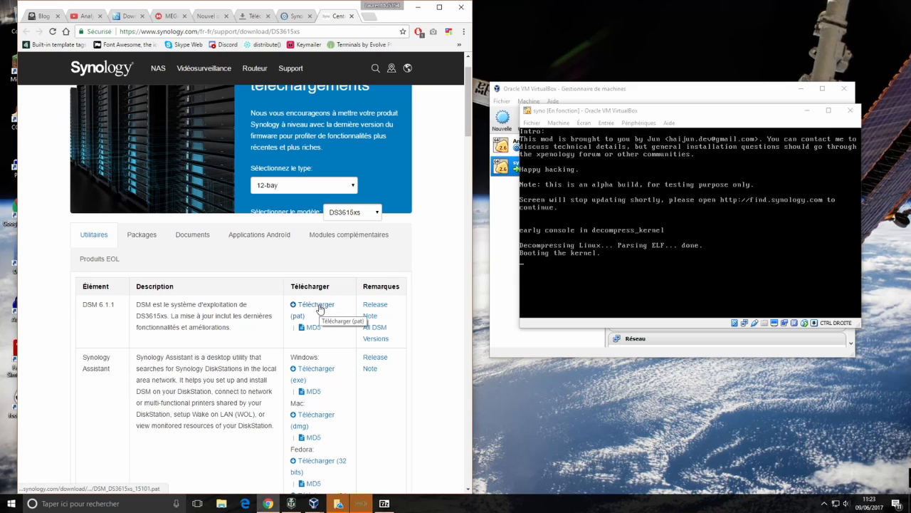
{"action": "left_click", "coordinate": [376, 339]}
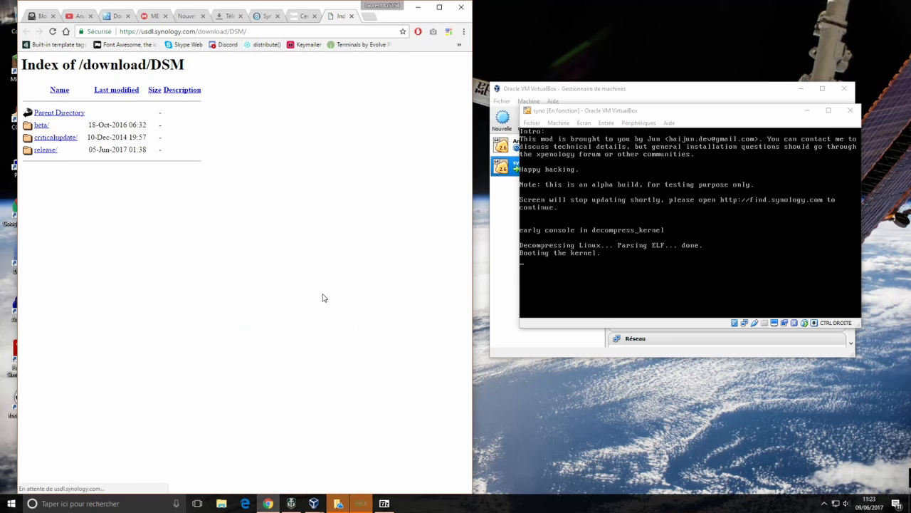
Browse the DSM index into release/6.1/15047/
{"action": "left_click", "coordinate": [50, 152]}
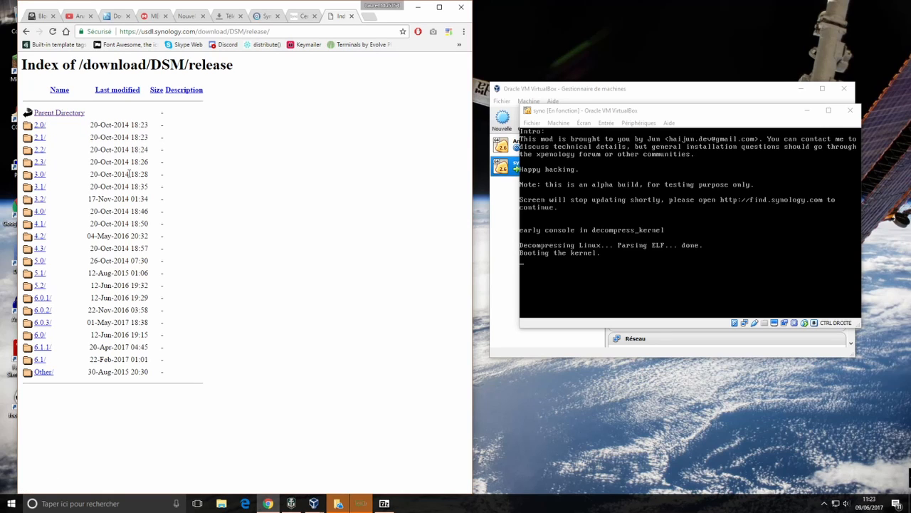
{"action": "left_click", "coordinate": [39, 360]}
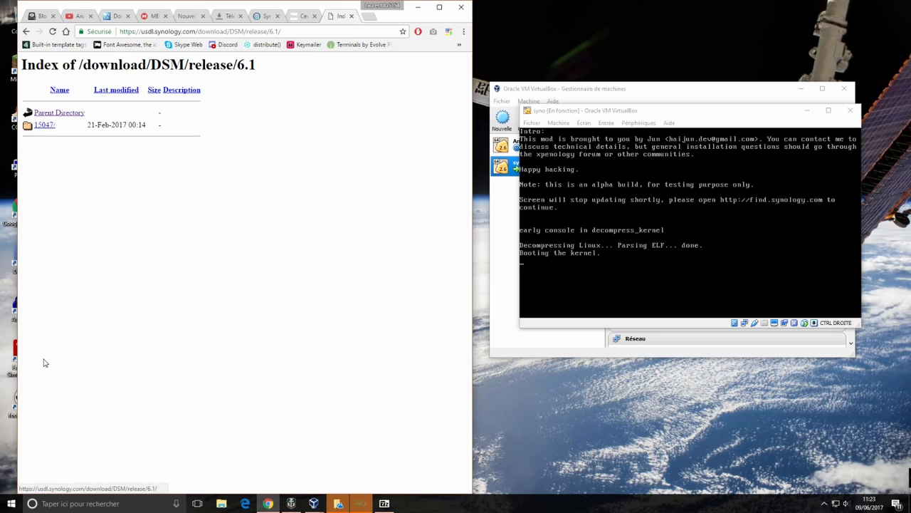
{"action": "left_click", "coordinate": [44, 125]}
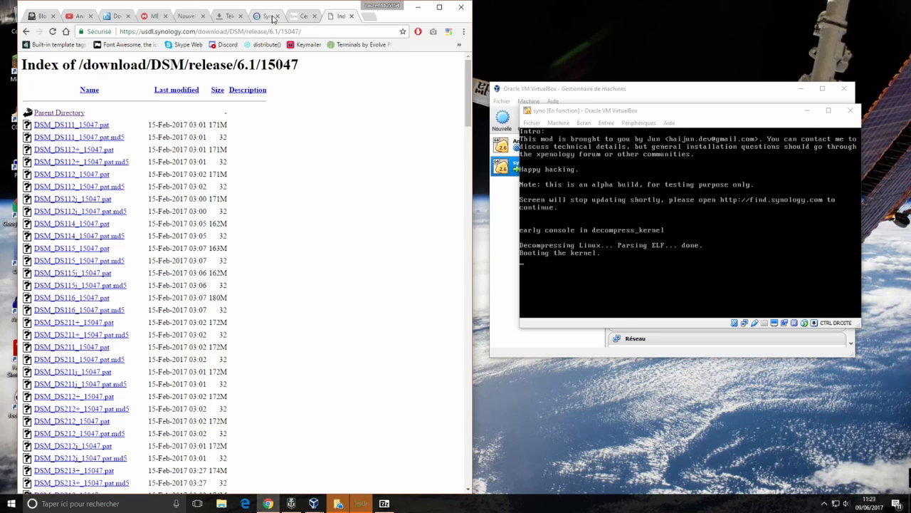
Download DSM_DS3615xs_15047.pat from the 15047 build listing
{"action": "left_click", "coordinate": [272, 17]}
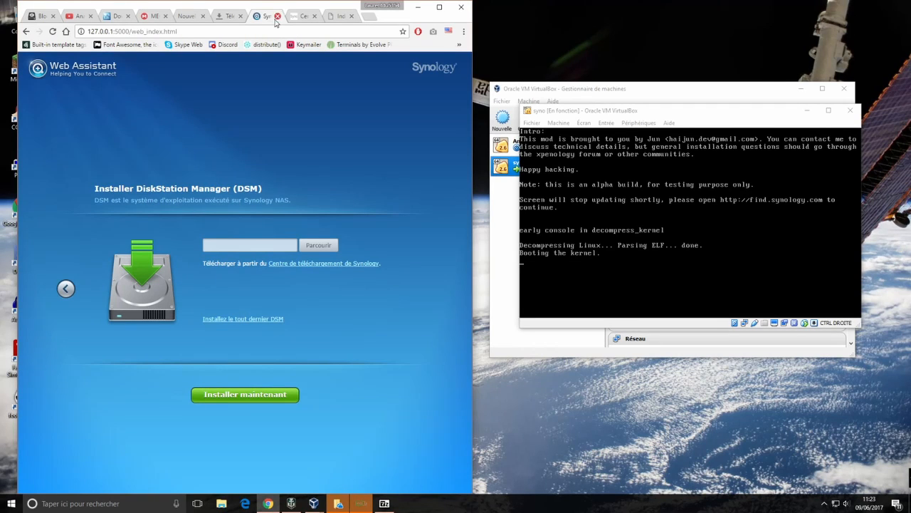
{"action": "left_click", "coordinate": [296, 19]}
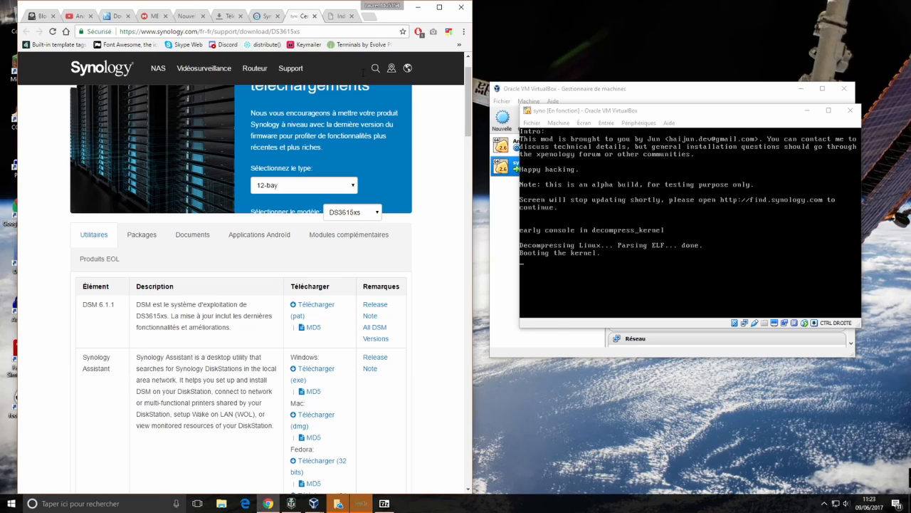
{"action": "left_click", "coordinate": [342, 17]}
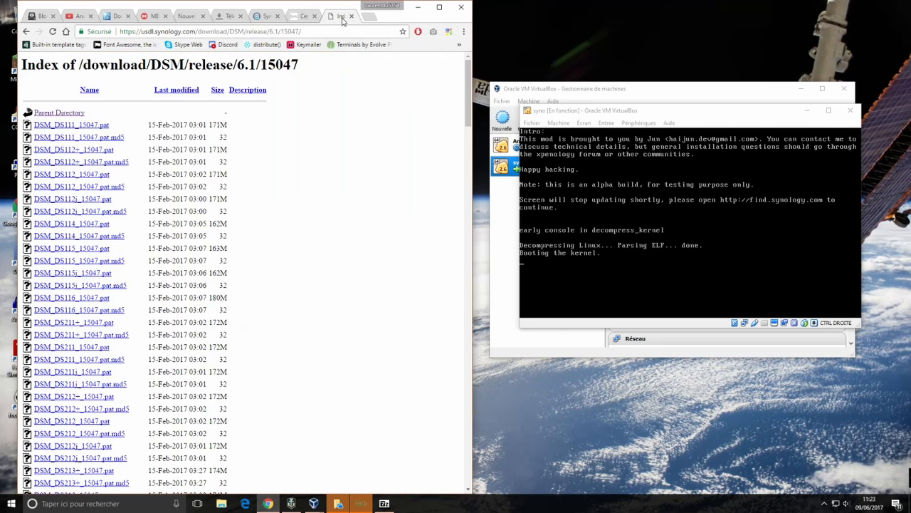
{"action": "scroll", "coordinate": [106, 262], "scroll_direction": "down", "scroll_amount": 6}
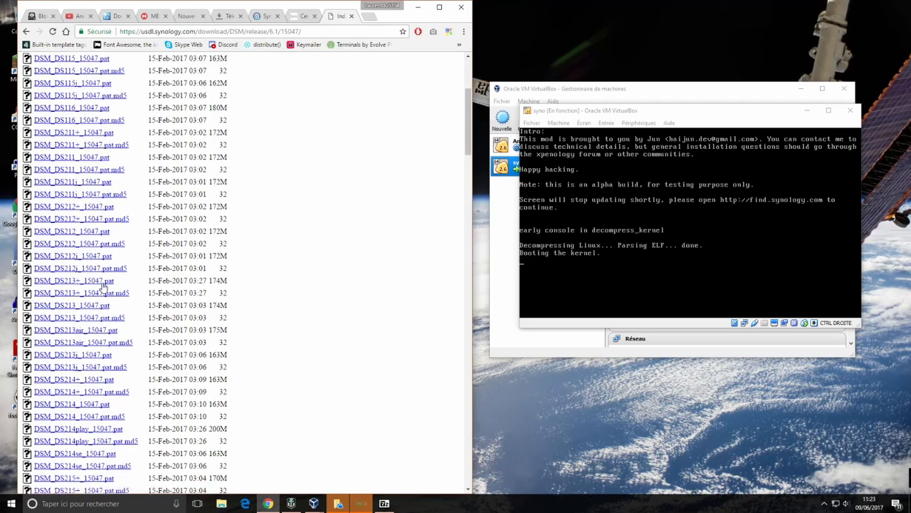
{"action": "scroll", "coordinate": [72, 403], "scroll_direction": "down", "scroll_amount": 5}
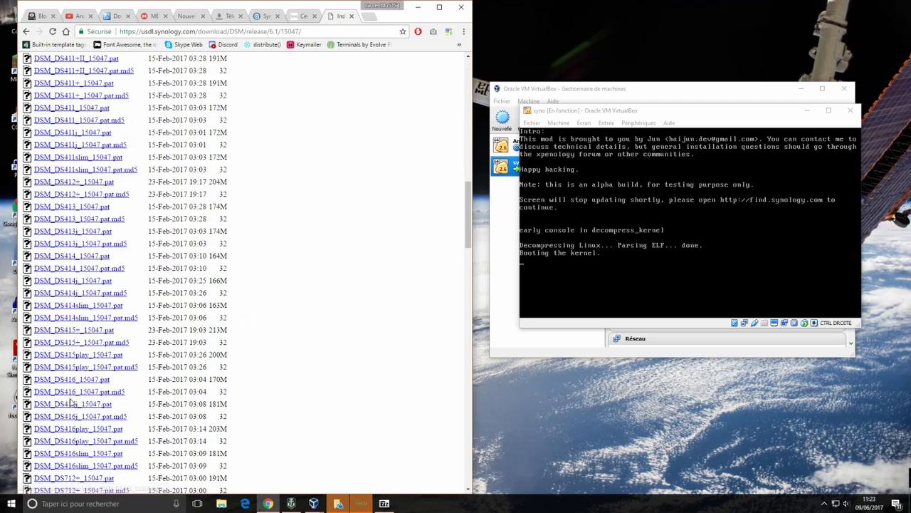
{"action": "scroll", "coordinate": [108, 235], "scroll_direction": "down", "scroll_amount": 7}
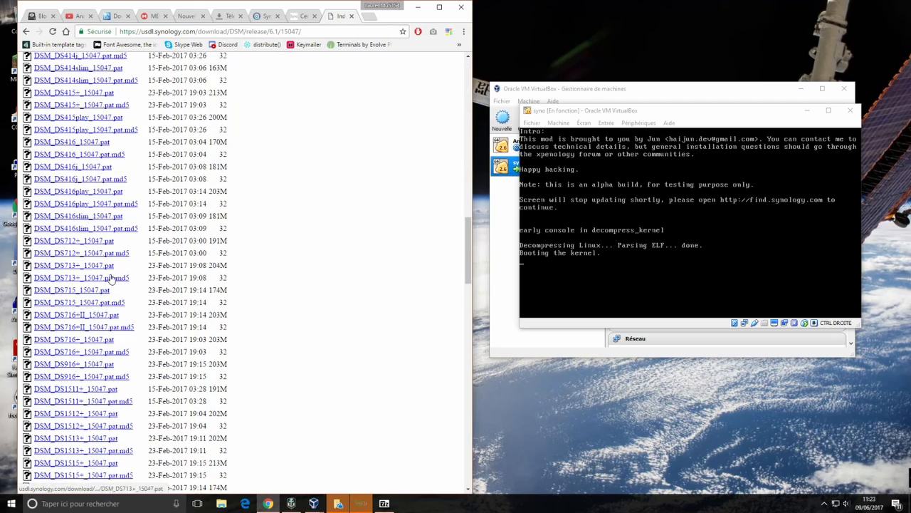
{"action": "scroll", "coordinate": [110, 288], "scroll_direction": "down", "scroll_amount": 3}
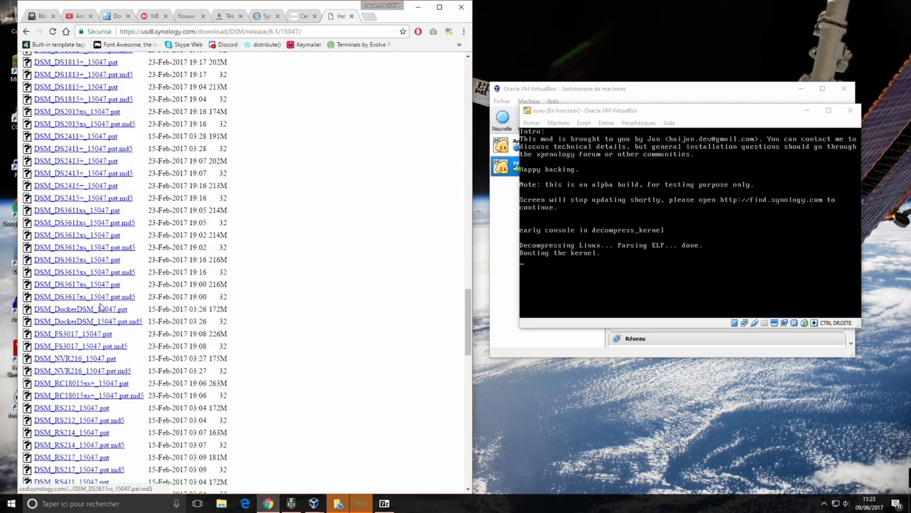
{"action": "left_click", "coordinate": [72, 260]}
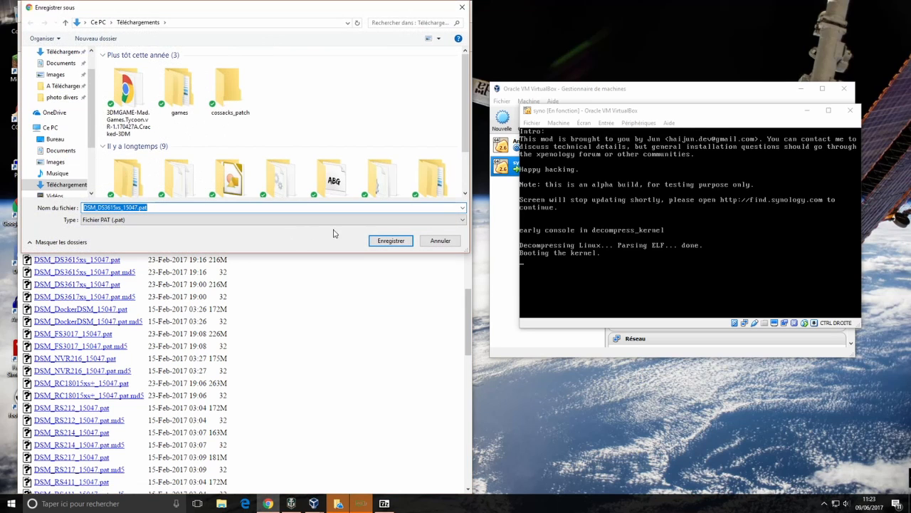
Save the DSM_DS3615xs_15047.pat download into the E:\VM\Syno folder
{"action": "scroll", "coordinate": [91, 151], "scroll_direction": "down", "scroll_amount": 5}
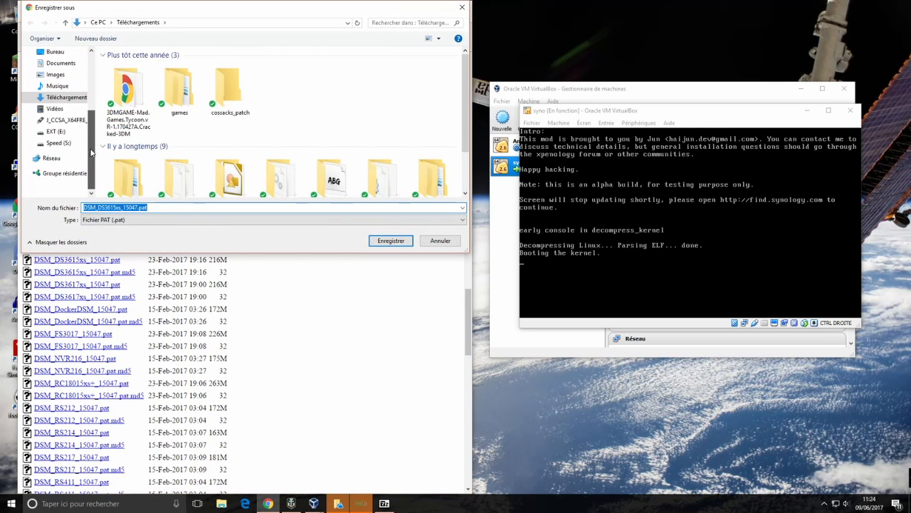
{"action": "left_click", "coordinate": [61, 132]}
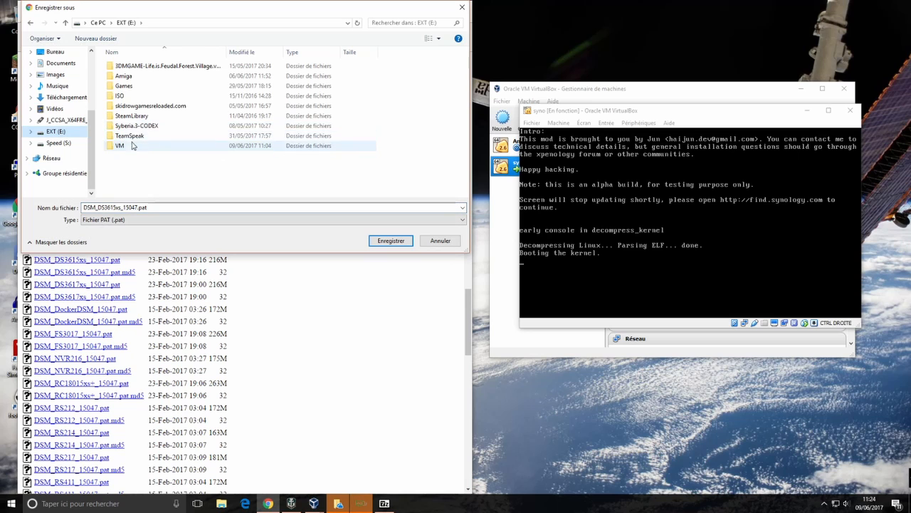
{"action": "double_click", "coordinate": [120, 146]}
{"action": "double_click", "coordinate": [121, 65]}
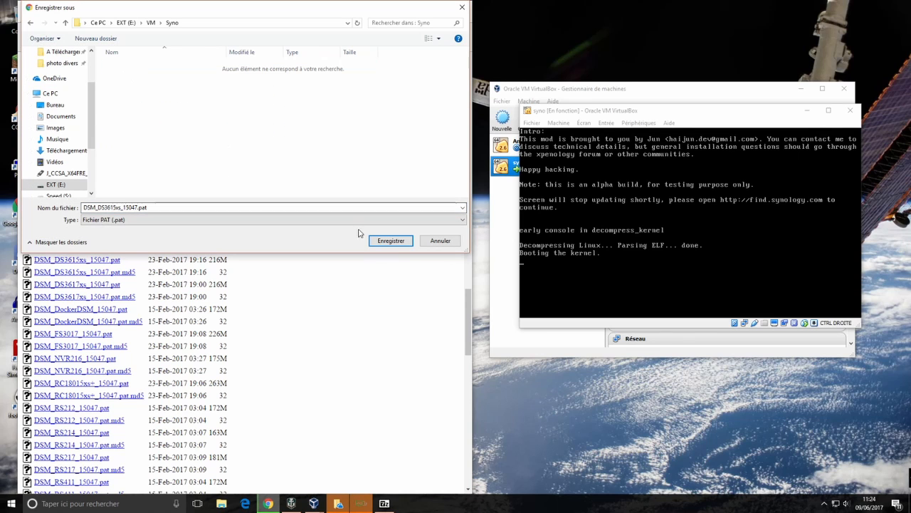
{"action": "left_click", "coordinate": [388, 241]}
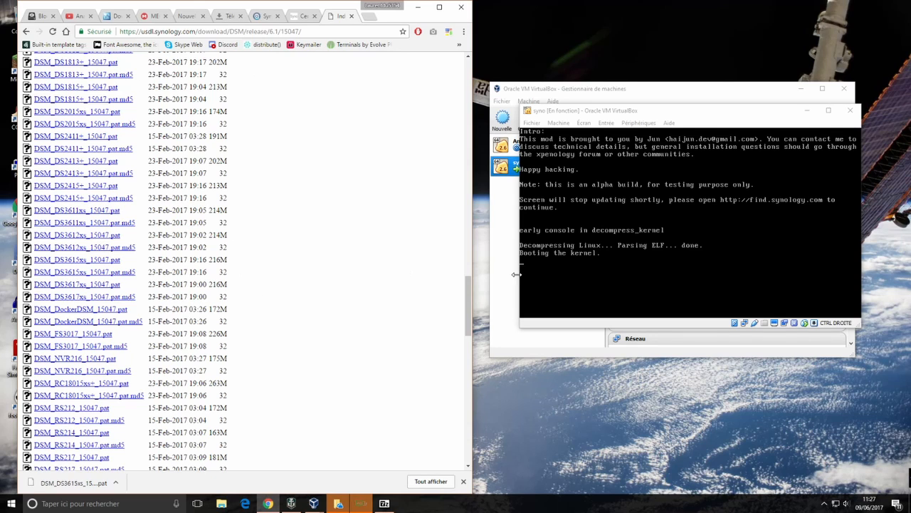
In Web Assistant, load DSM_DS3615xs_15047.pat from E:\VM\Syno as the manual install file
{"action": "left_click", "coordinate": [262, 16]}
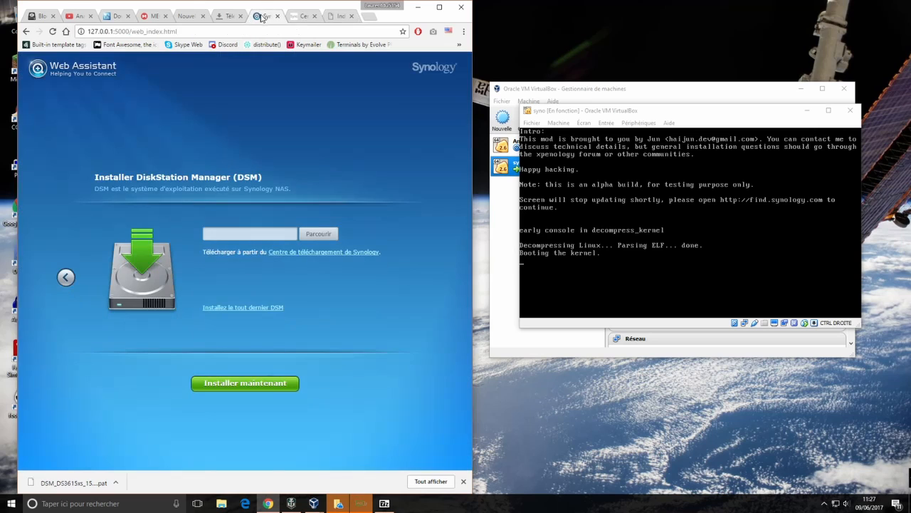
{"action": "left_click", "coordinate": [318, 234]}
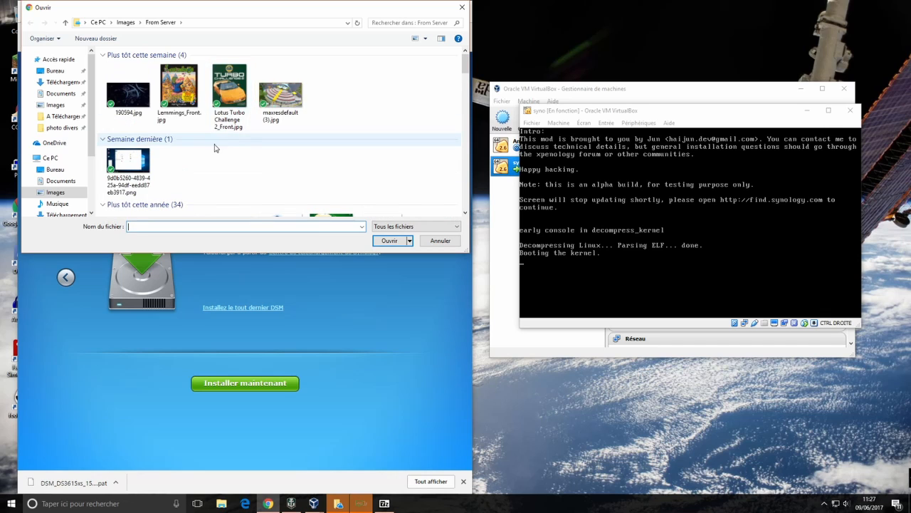
{"action": "scroll", "coordinate": [64, 142], "scroll_direction": "down", "scroll_amount": 3}
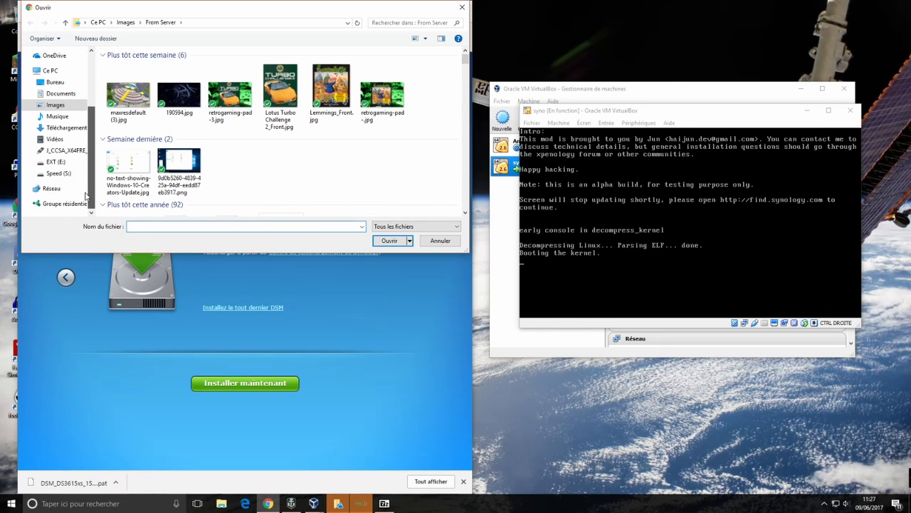
{"action": "left_click", "coordinate": [55, 162]}
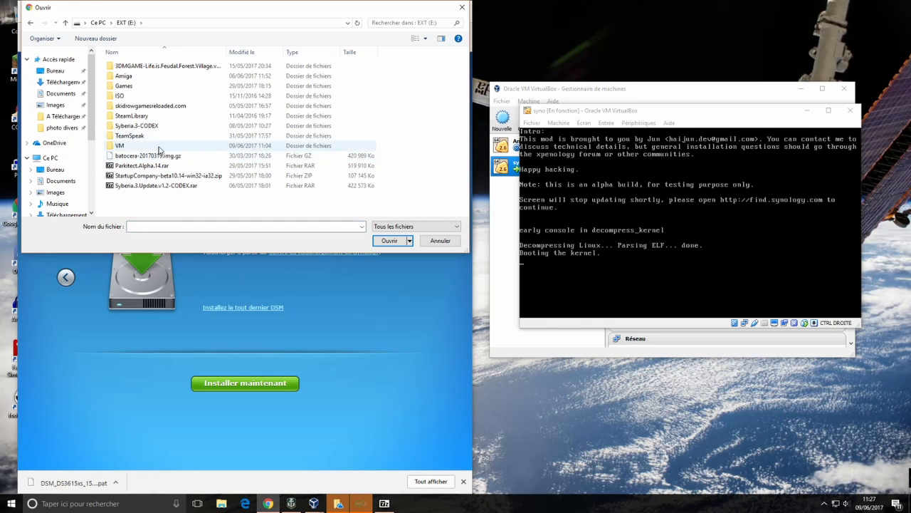
{"action": "double_click", "coordinate": [122, 146]}
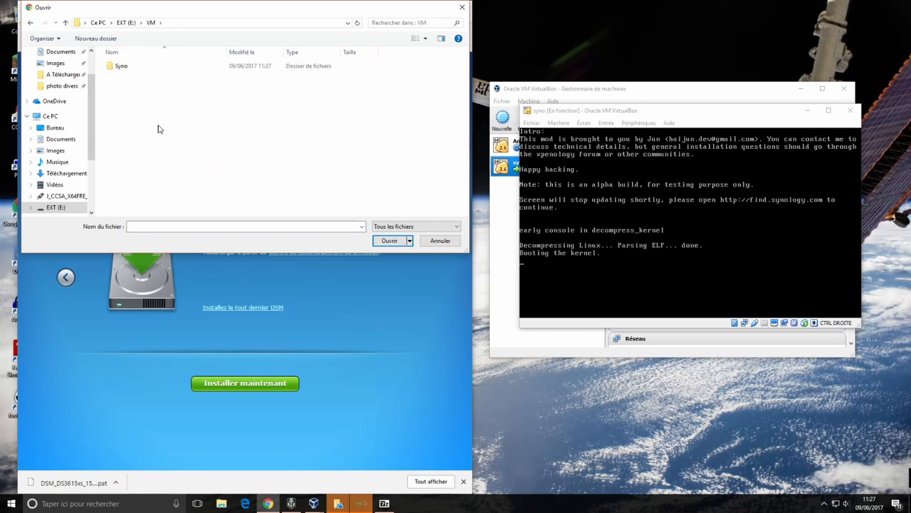
{"action": "double_click", "coordinate": [135, 66]}
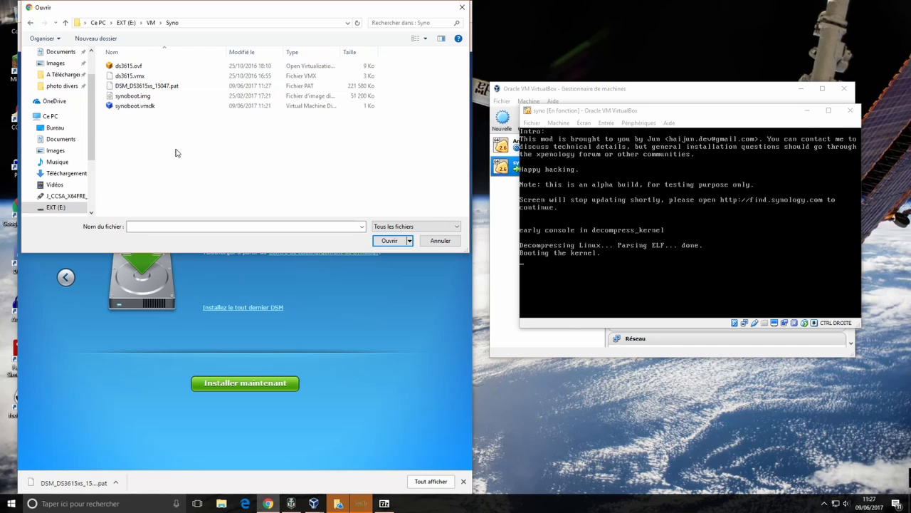
{"action": "left_click", "coordinate": [140, 86]}
{"action": "left_click", "coordinate": [390, 241]}
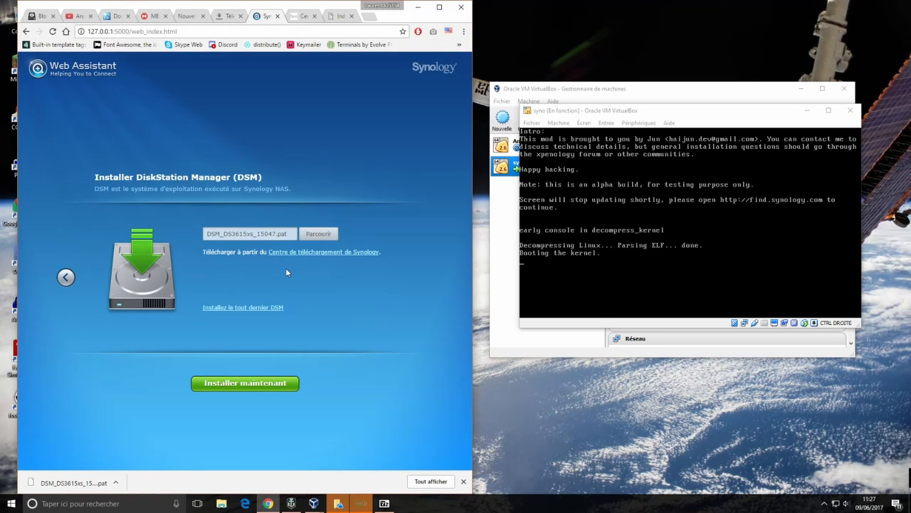
Install DSM now, accepting that disks 1 and 2 will be erased, and wait for the restart
{"action": "left_click", "coordinate": [243, 384]}
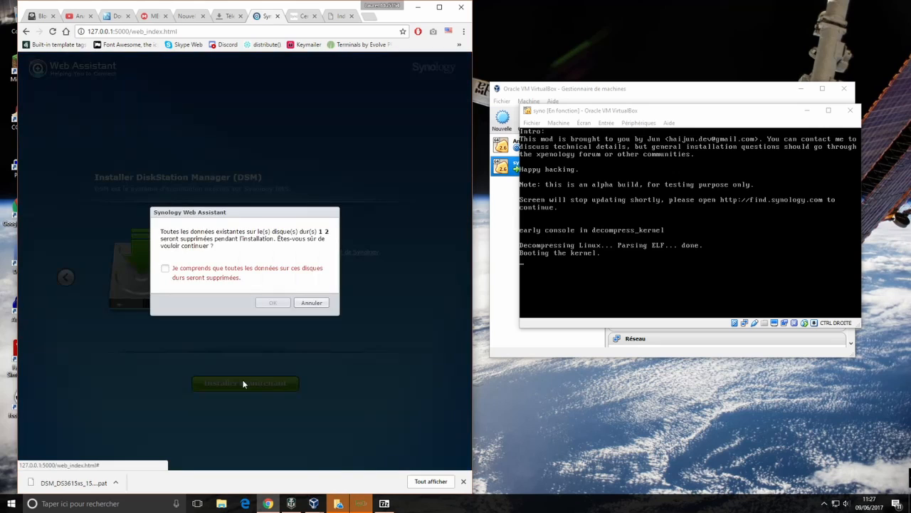
{"action": "left_click", "coordinate": [208, 274]}
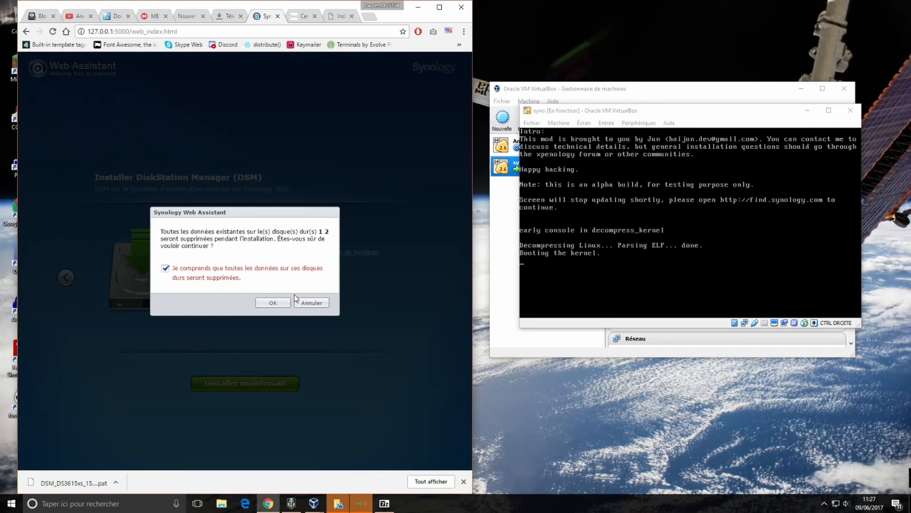
{"action": "left_click", "coordinate": [273, 303]}
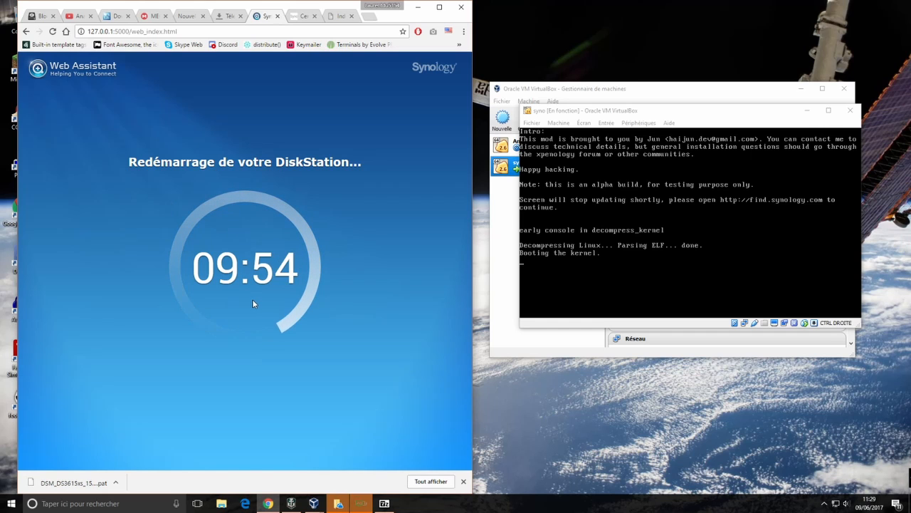
{"action": "left_click", "coordinate": [336, 16]}
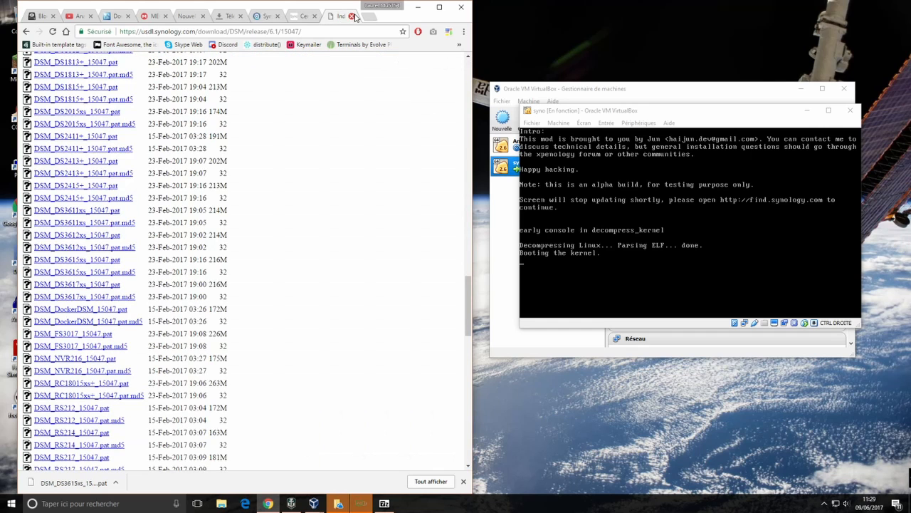
Close the Synology download-centre tab and return to the DiskStation restart countdown
{"action": "left_click", "coordinate": [308, 18]}
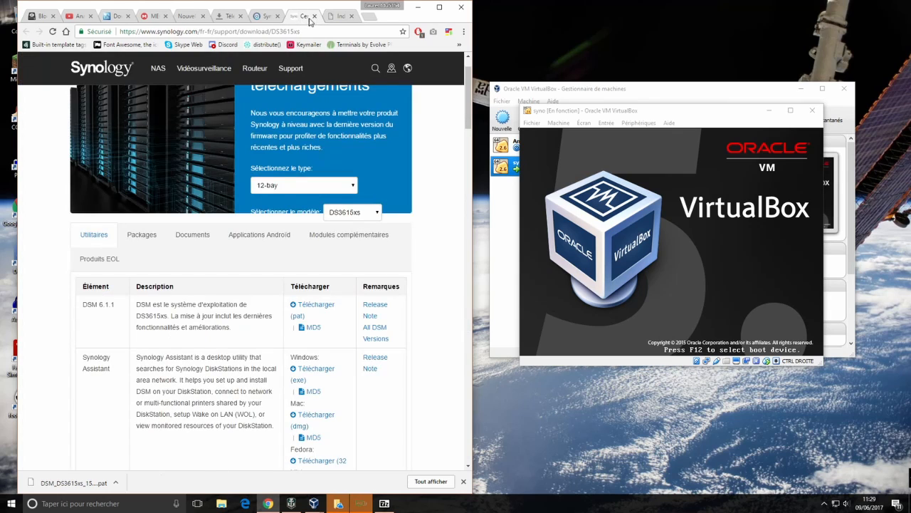
{"action": "left_click", "coordinate": [313, 17]}
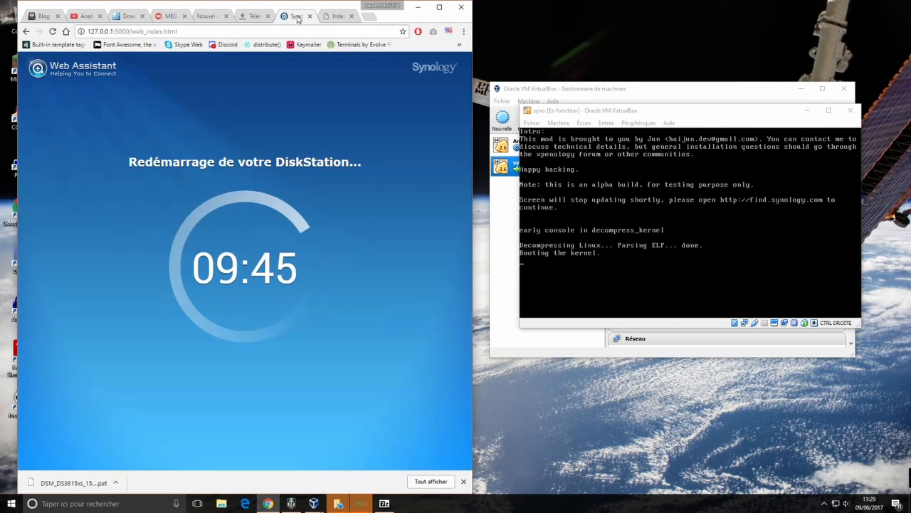
{"action": "left_click", "coordinate": [297, 17]}
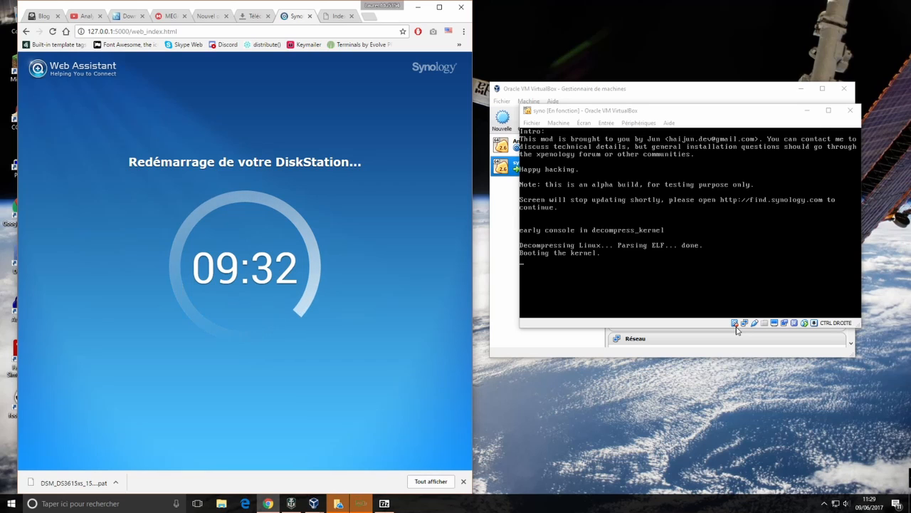
Close the empty New Tab and go back to the DiskStation setup page
{"action": "left_click", "coordinate": [253, 16]}
{"action": "left_click", "coordinate": [202, 16]}
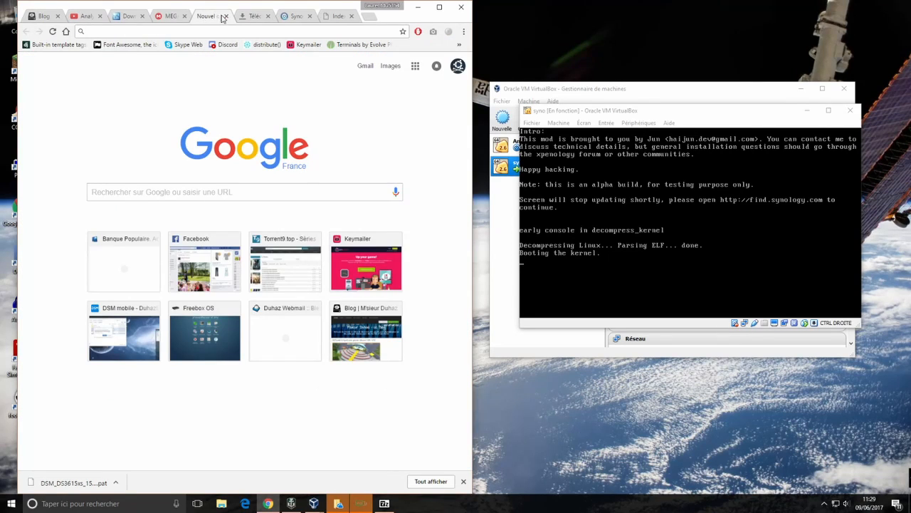
{"action": "left_click", "coordinate": [224, 16]}
{"action": "left_click", "coordinate": [292, 15]}
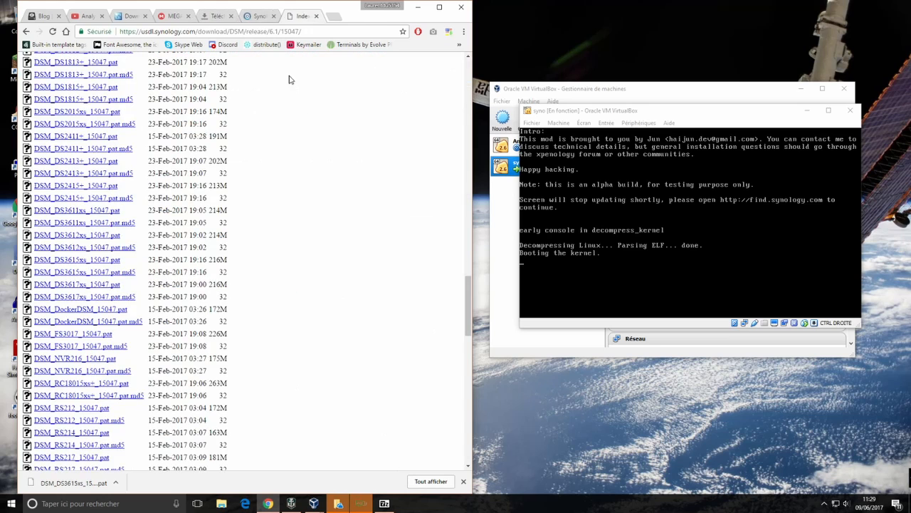
{"action": "left_click", "coordinate": [285, 16]}
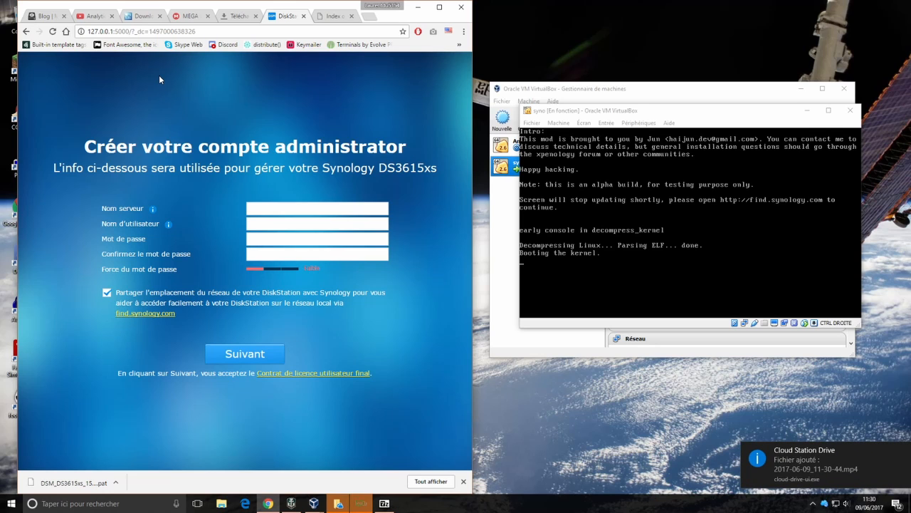
Submit server name Demo_VM_Syno, user 'admin' and its password, with location sharing turned off
{"action": "left_click", "coordinate": [280, 210]}
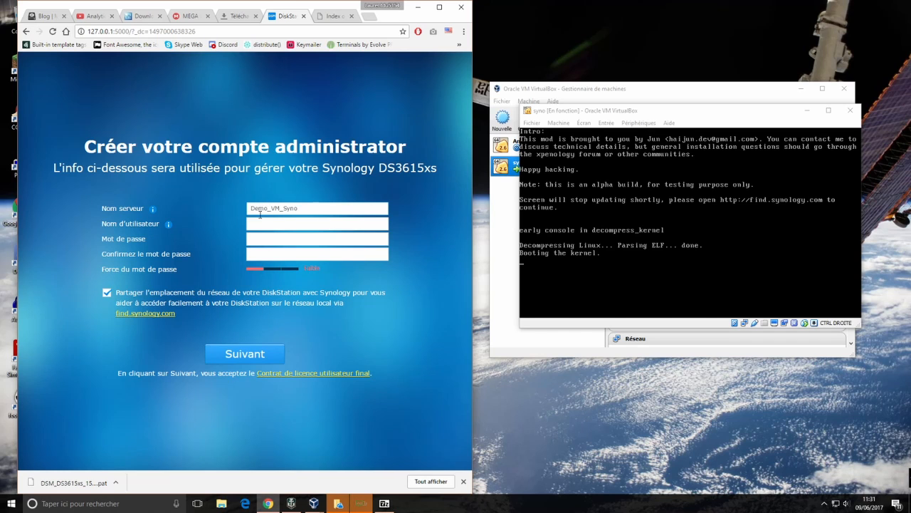
{"action": "left_click", "coordinate": [261, 223]}
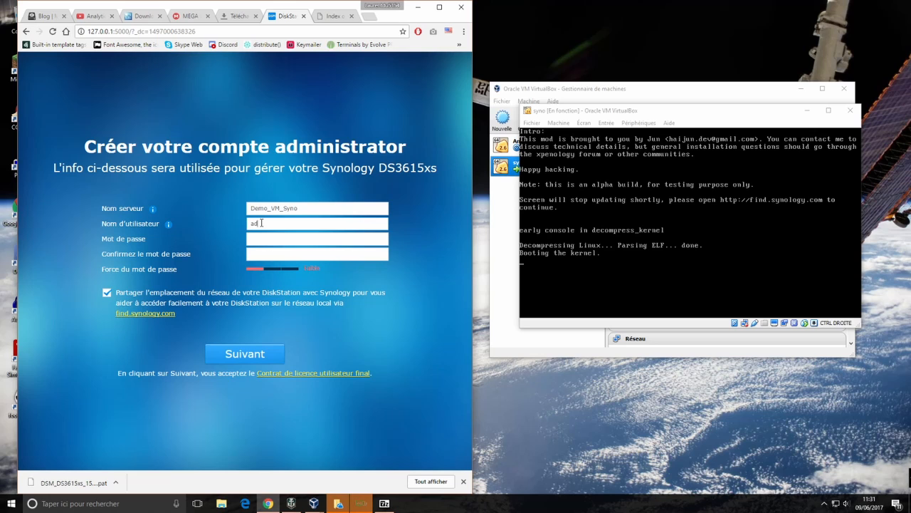
{"action": "type", "text": "admin"}
{"action": "key", "text": "Tab"}
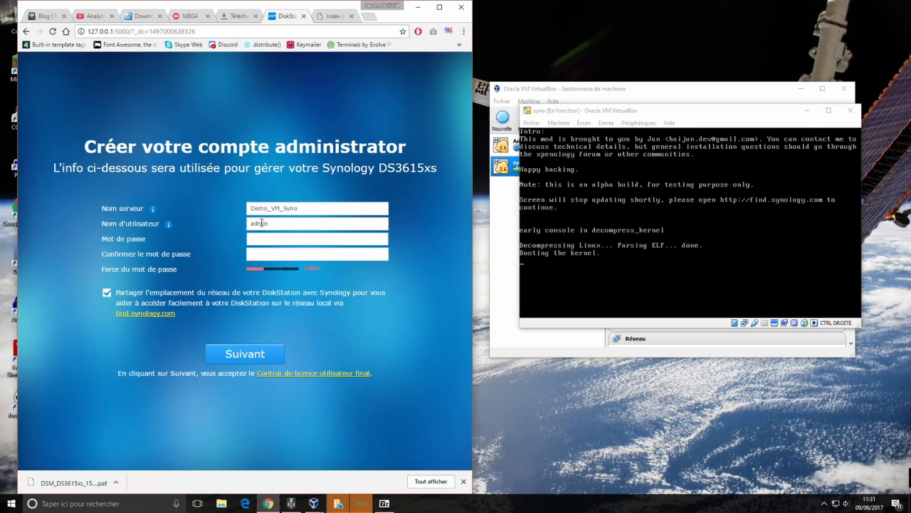
{"action": "key", "text": "Tab"}
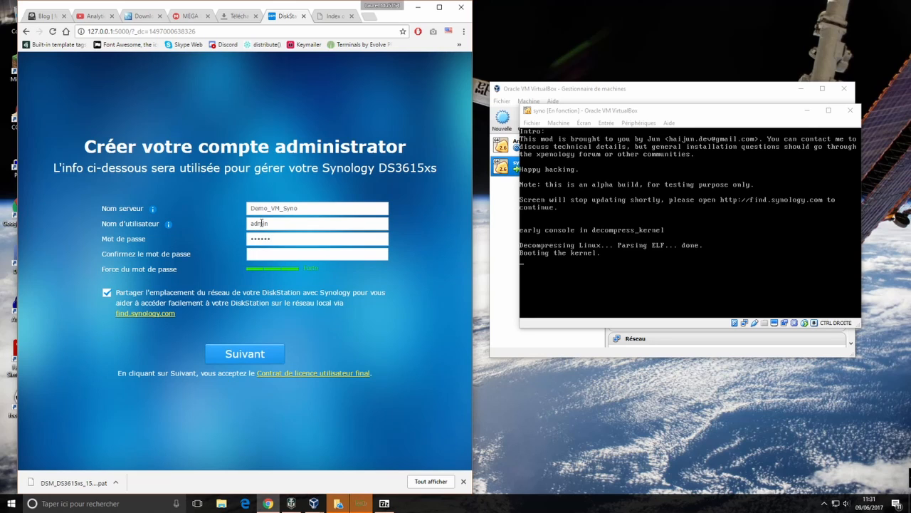
{"action": "left_click", "coordinate": [107, 292]}
{"action": "left_click", "coordinate": [240, 365]}
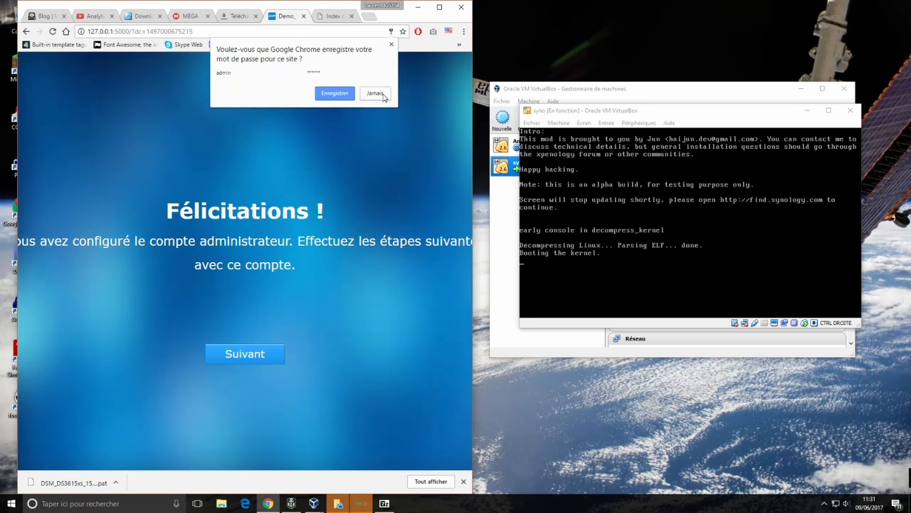
Decline saving the password in Chrome and set DSM updates to download for manual install
{"action": "left_click", "coordinate": [376, 93]}
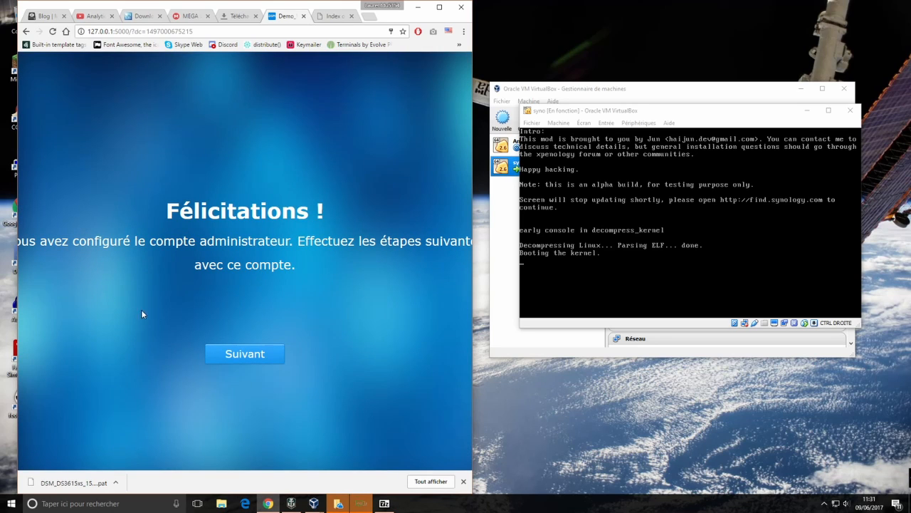
{"action": "left_click", "coordinate": [236, 354]}
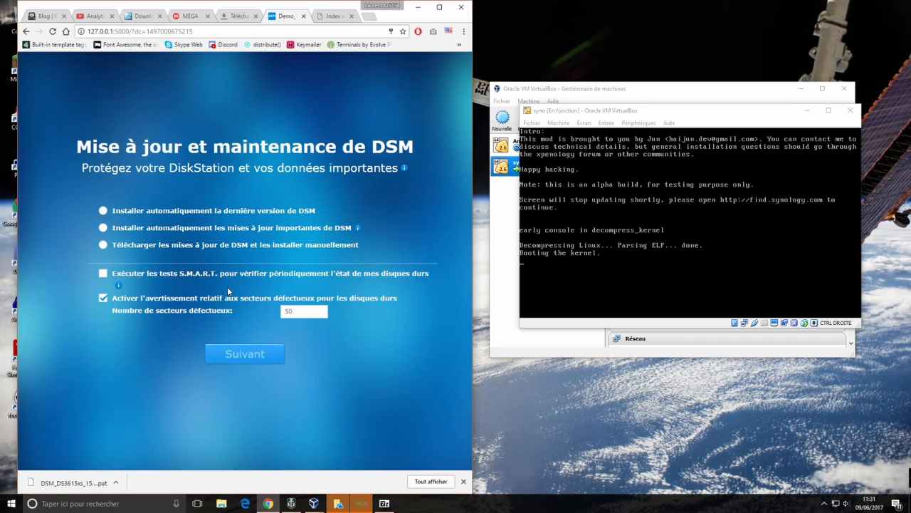
{"action": "left_click", "coordinate": [104, 245]}
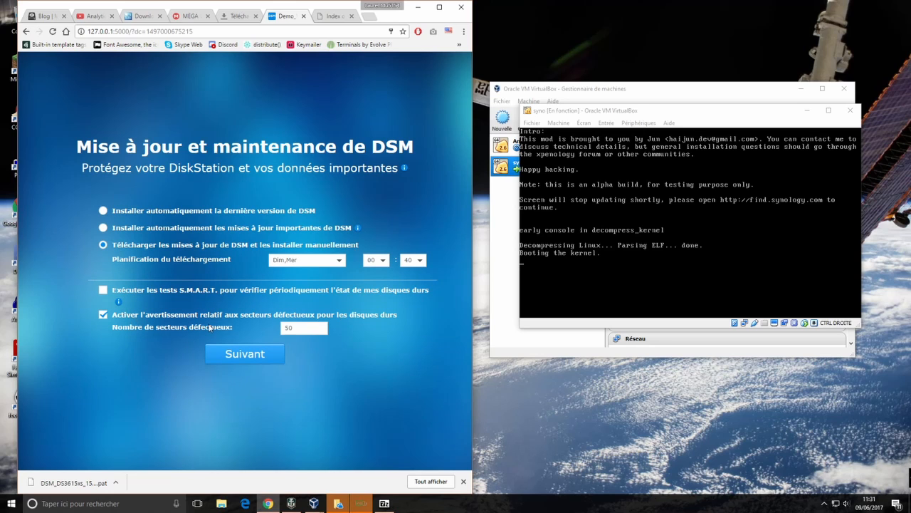
Skip QuickConnect and the remaining setup step, then launch the DSM desktop
{"action": "left_click", "coordinate": [253, 356]}
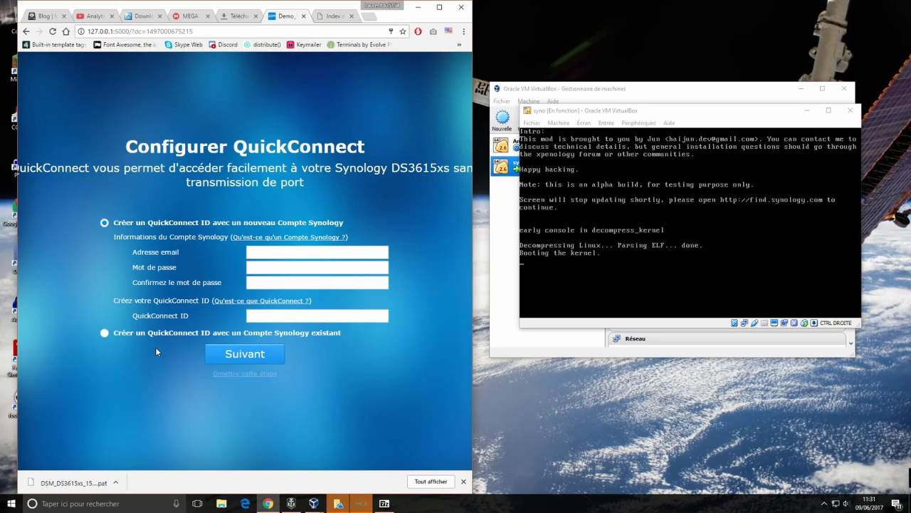
{"action": "left_click", "coordinate": [258, 375]}
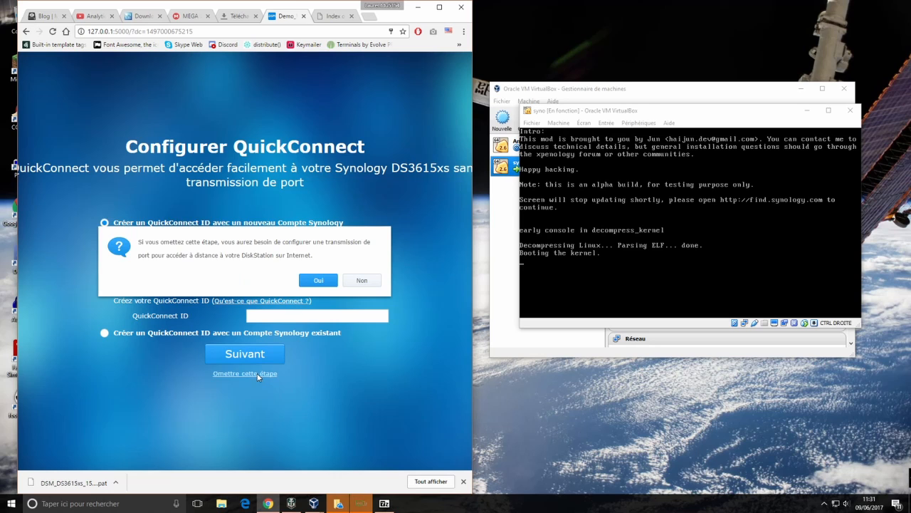
{"action": "left_click", "coordinate": [319, 280]}
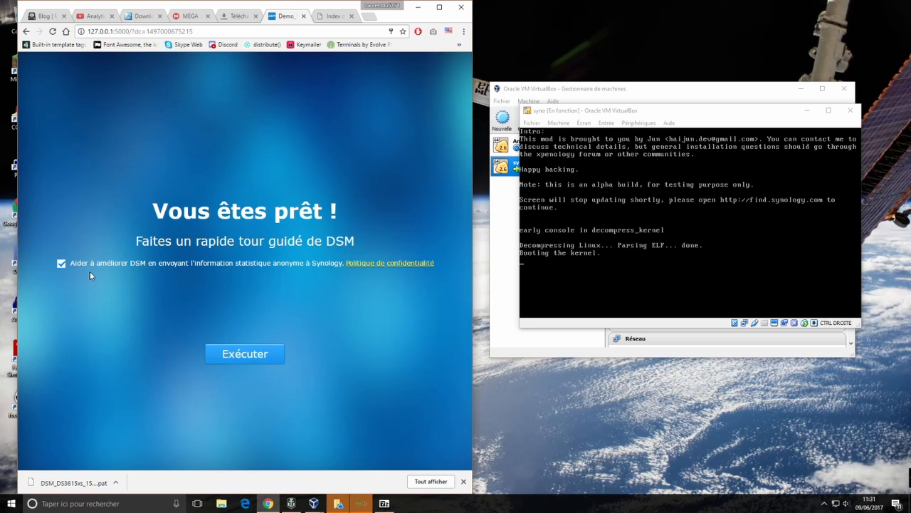
{"action": "left_click", "coordinate": [223, 353]}
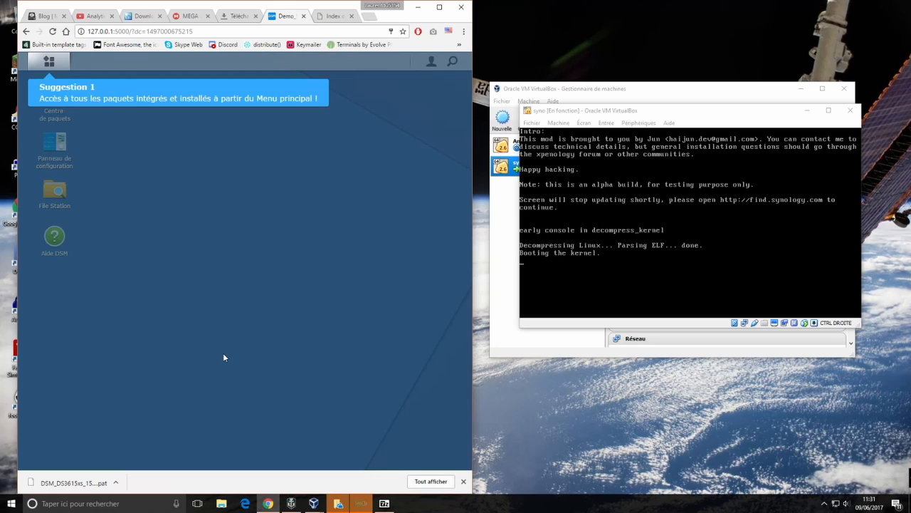
Close Chrome's download bar, stop DSM Help auto-launching, and close the Aide DSM window
{"action": "left_click", "coordinate": [463, 481]}
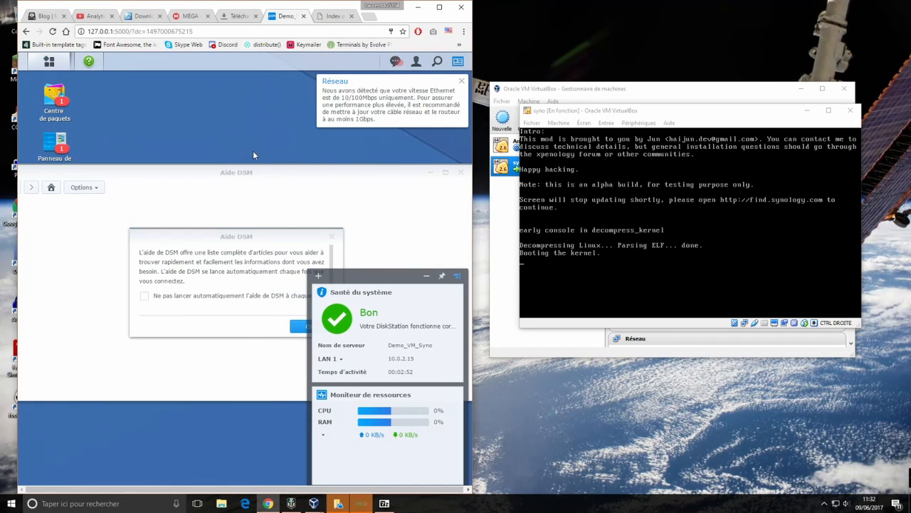
{"action": "left_click", "coordinate": [209, 300]}
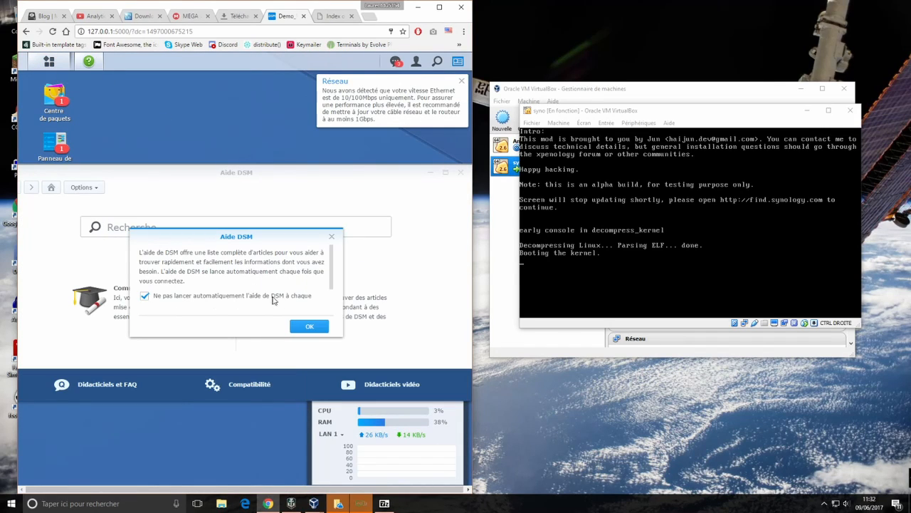
{"action": "left_click", "coordinate": [300, 326]}
{"action": "left_click", "coordinate": [460, 174]}
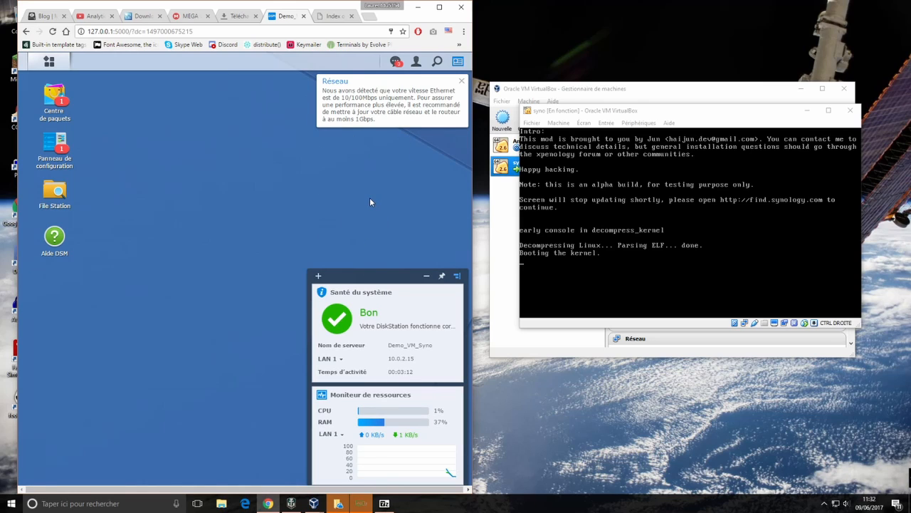
Dismiss the network speed notice and review the notifications list
{"action": "left_click", "coordinate": [461, 81]}
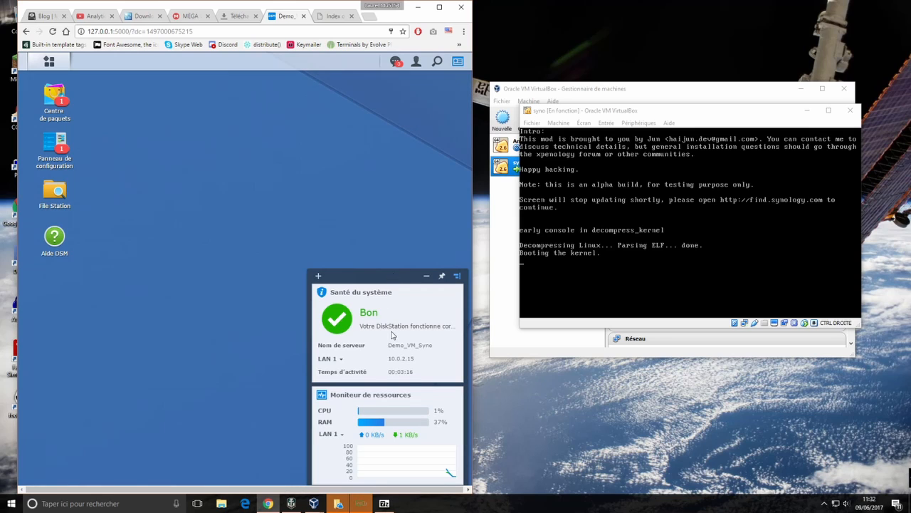
{"action": "left_click", "coordinate": [394, 64]}
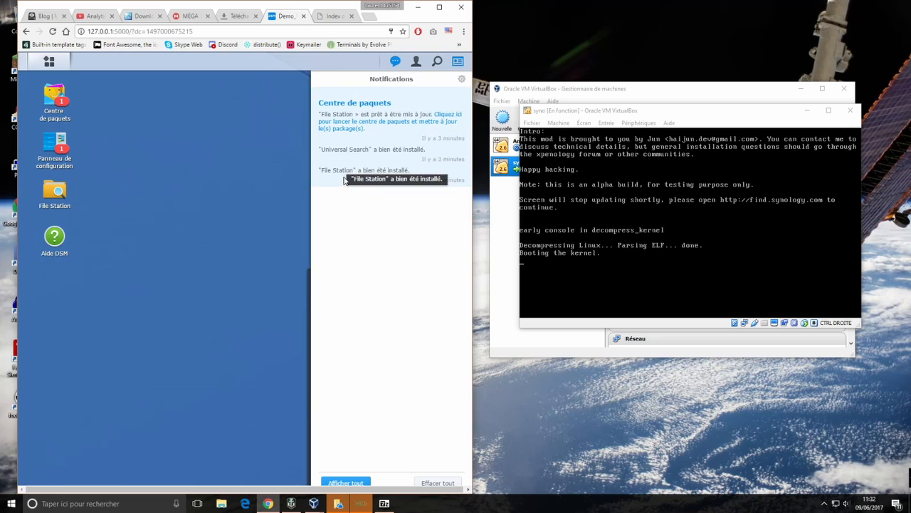
{"action": "left_click", "coordinate": [233, 131]}
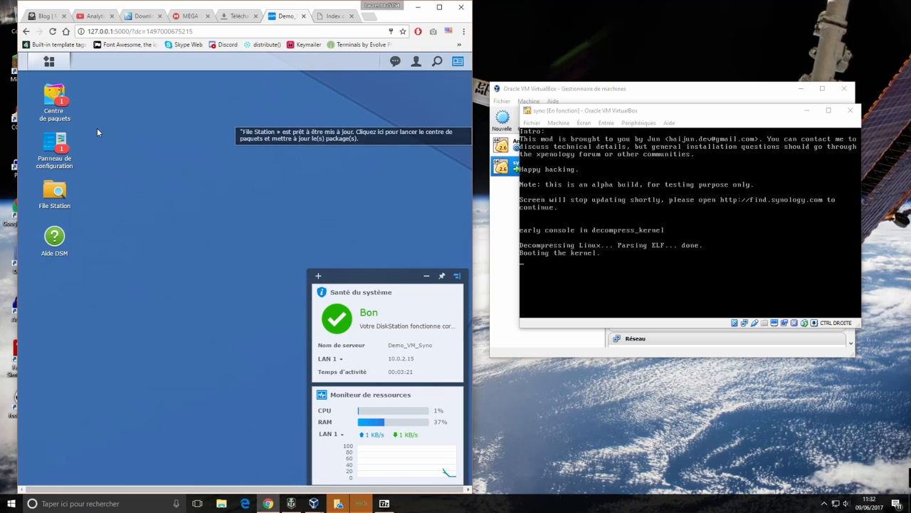
Open File Station, then acknowledge there is no shared folder or volume to reach Storage Manager
{"action": "left_click", "coordinate": [62, 201]}
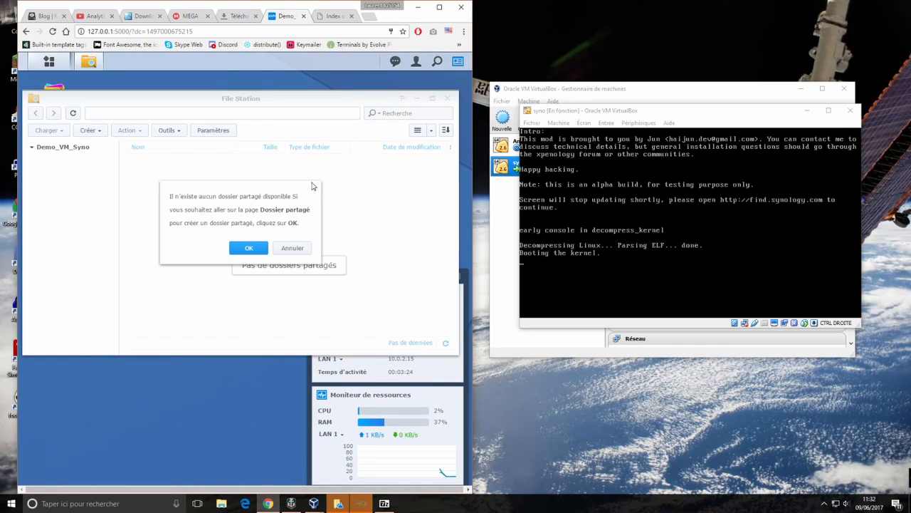
{"action": "left_click", "coordinate": [254, 249]}
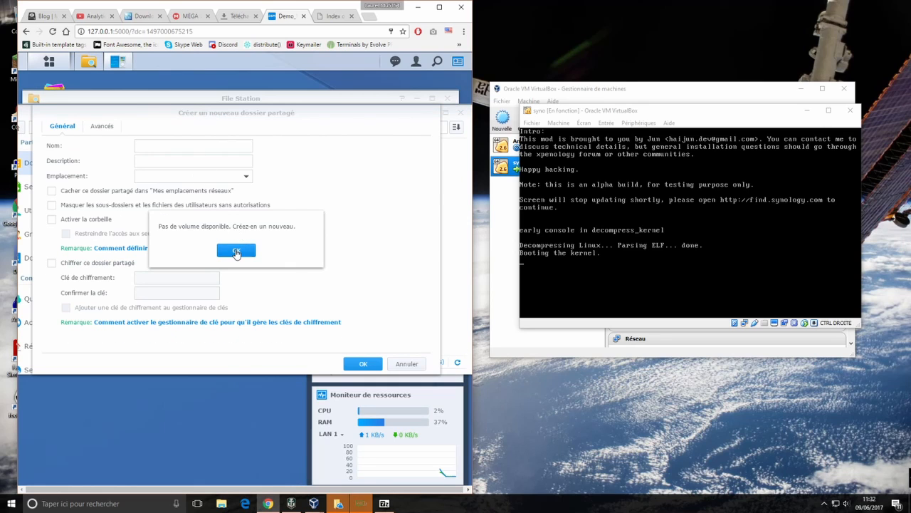
{"action": "left_click", "coordinate": [236, 250]}
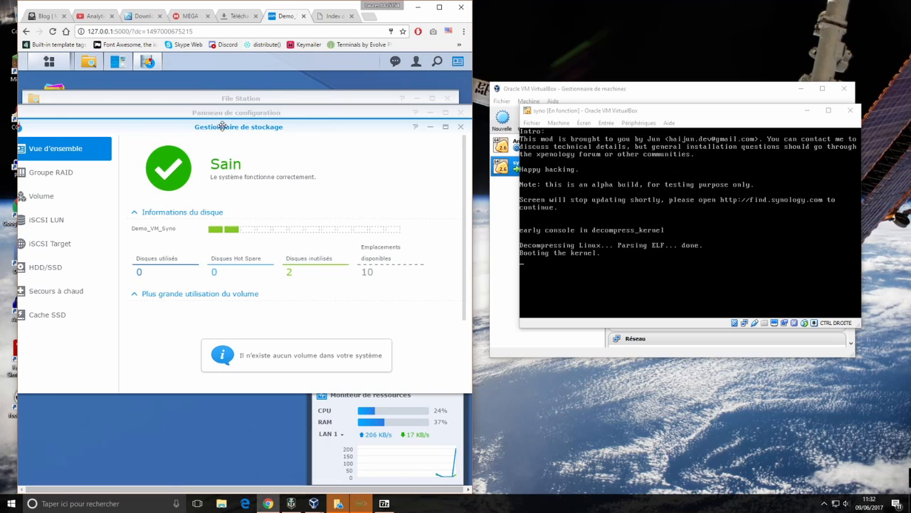
Check the empty RAID group and Volume pages, then start creating a new RAID group
{"action": "left_click_drag", "start_coordinate": [222, 126], "coordinate": [258, 126]}
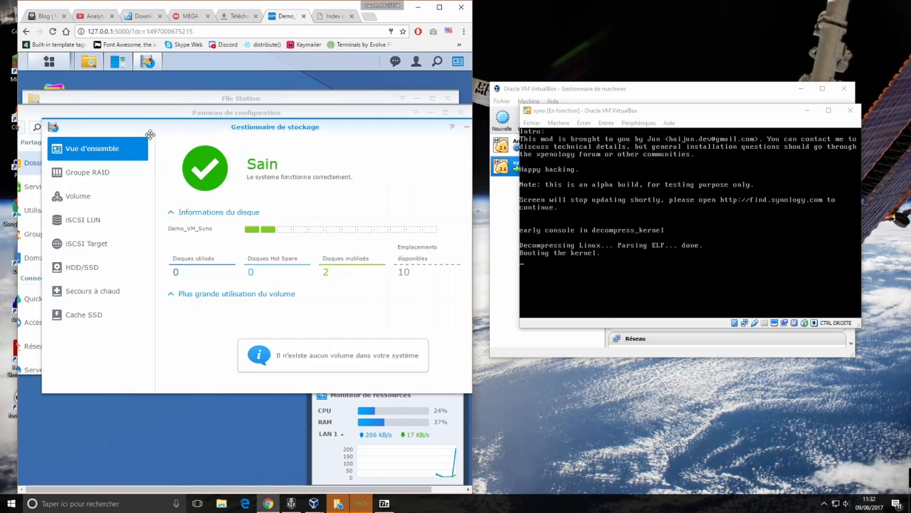
{"action": "left_click", "coordinate": [96, 178]}
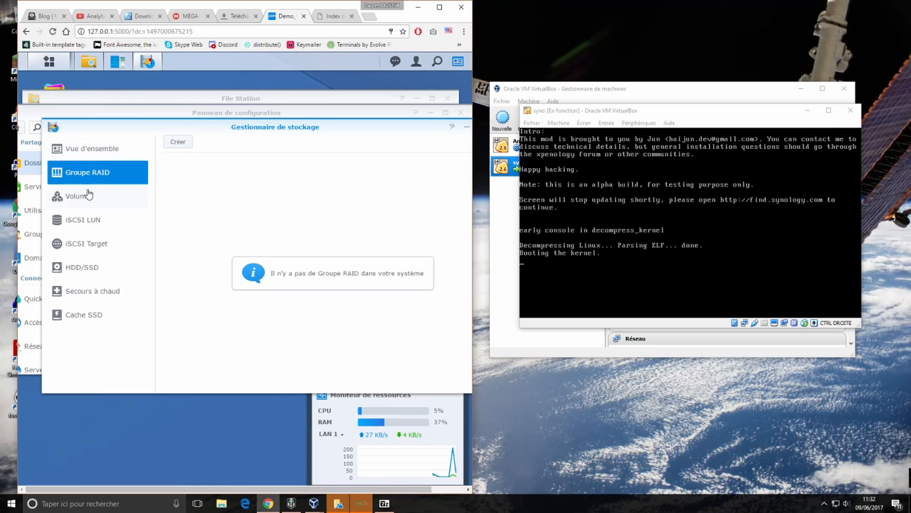
{"action": "left_click", "coordinate": [90, 196]}
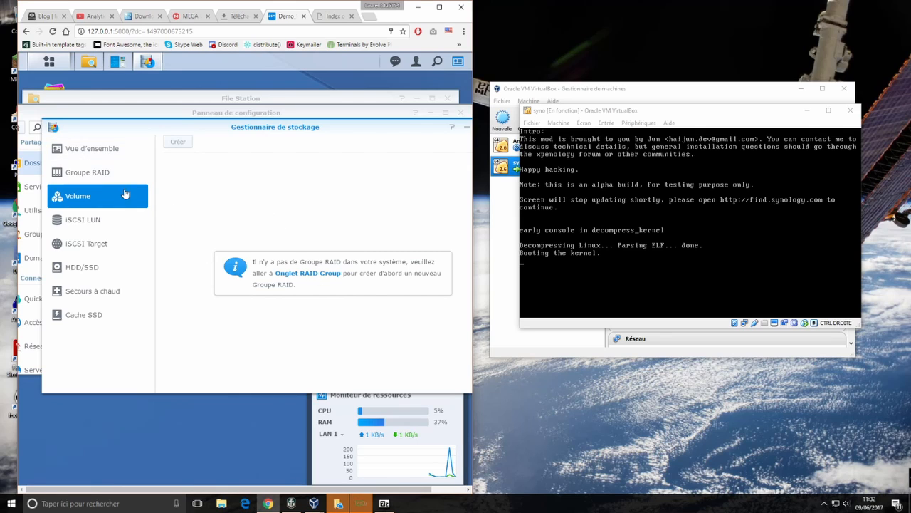
{"action": "left_click", "coordinate": [87, 173]}
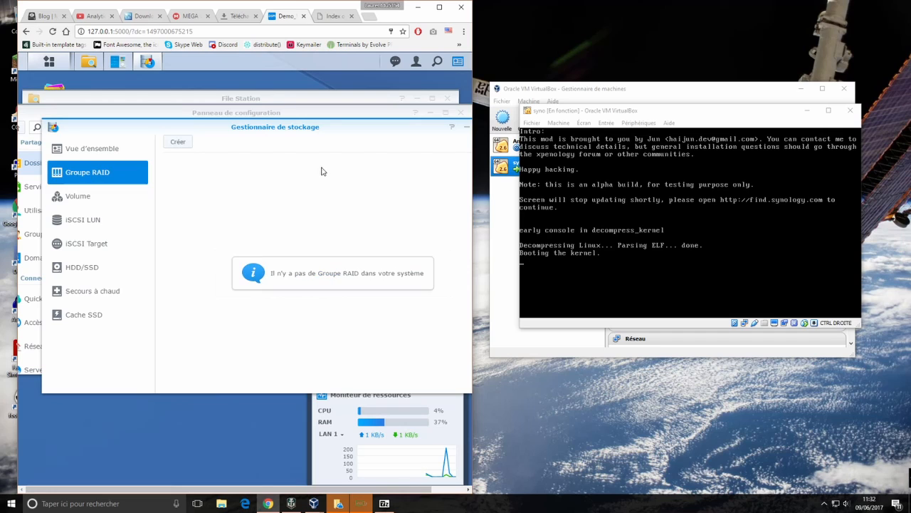
{"action": "left_click", "coordinate": [178, 142]}
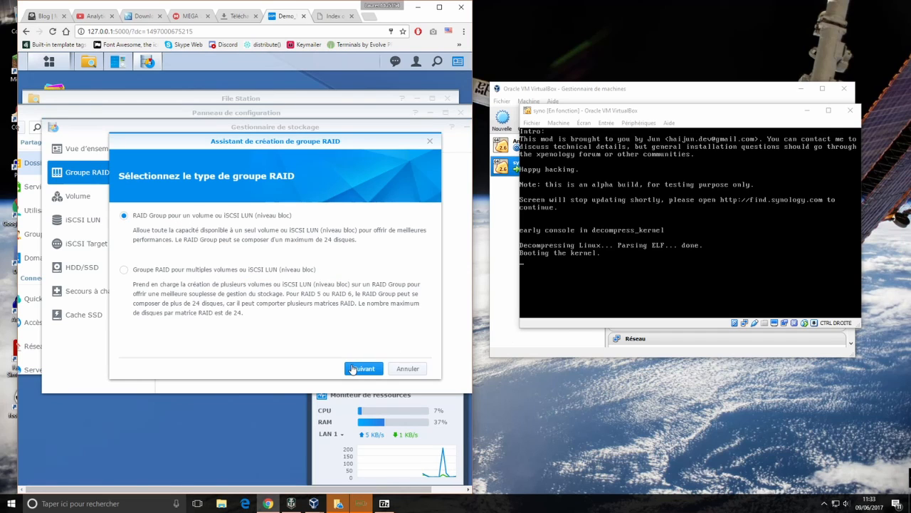
Keep the single-volume RAID group type, with description Basic and RAID type Basic
{"action": "left_click", "coordinate": [363, 369]}
{"action": "left_click", "coordinate": [266, 215]}
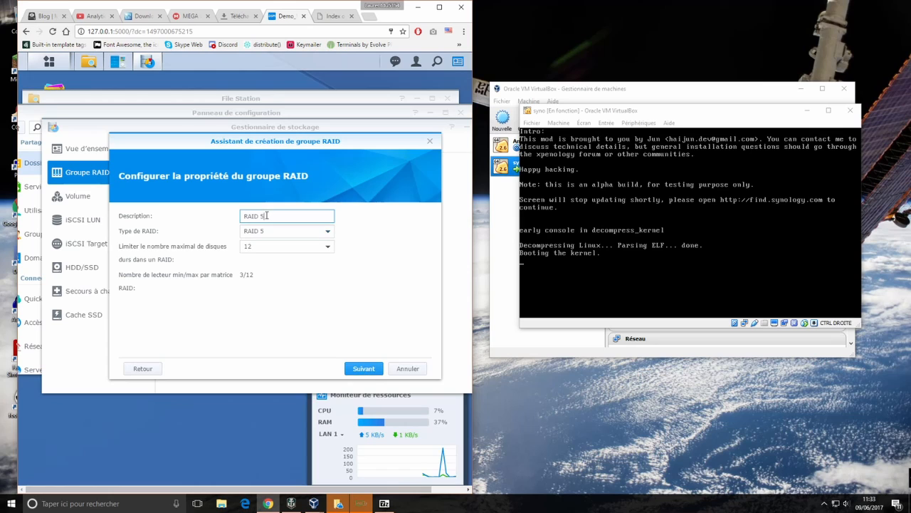
{"action": "left_click", "coordinate": [275, 230]}
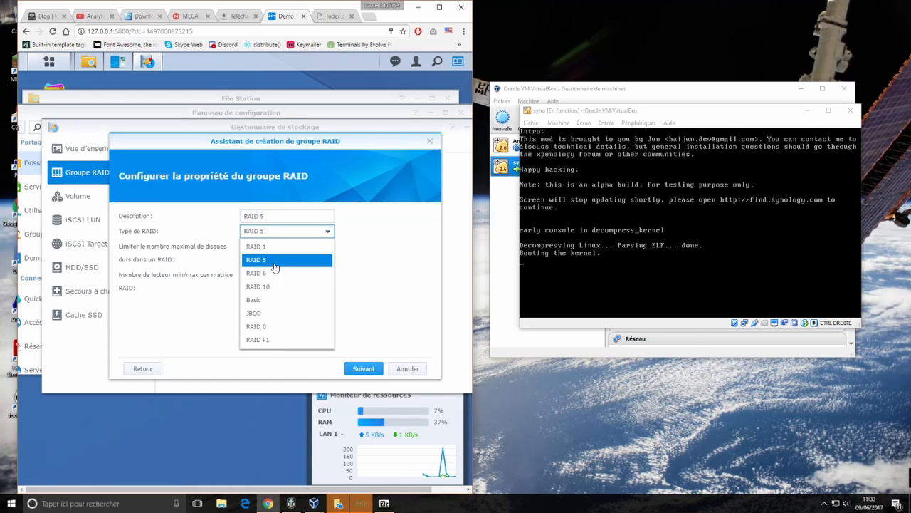
{"action": "left_click", "coordinate": [268, 301]}
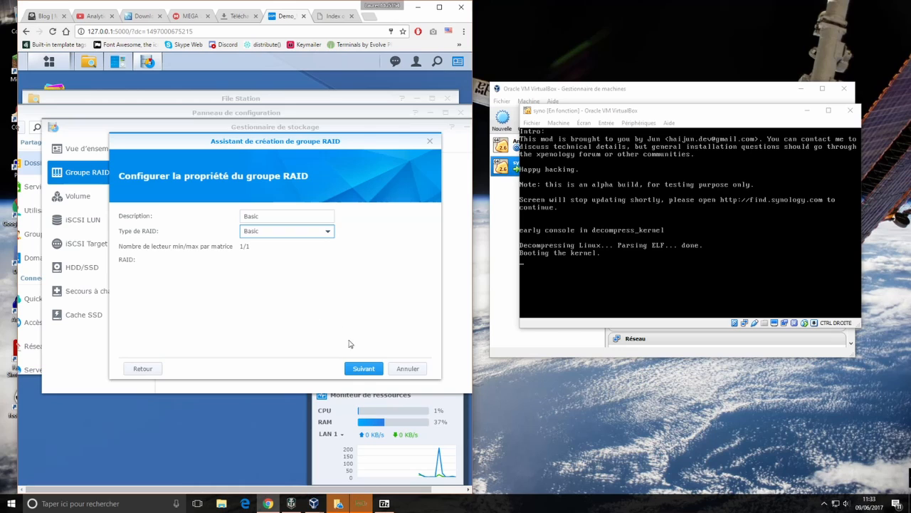
{"action": "left_click", "coordinate": [364, 368]}
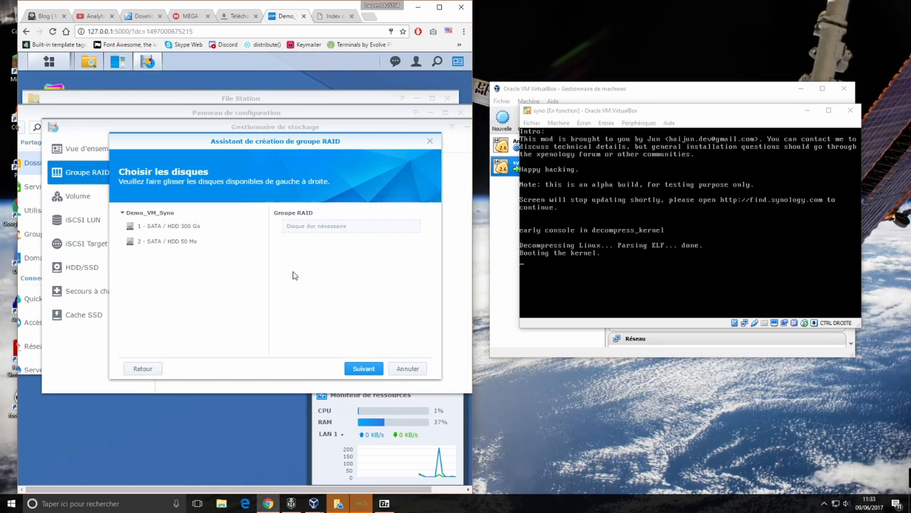
Add the 300 Go SATA disk, keep disk checking enabled, and apply the RAID group
{"action": "left_click_drag", "start_coordinate": [171, 229], "coordinate": [334, 246]}
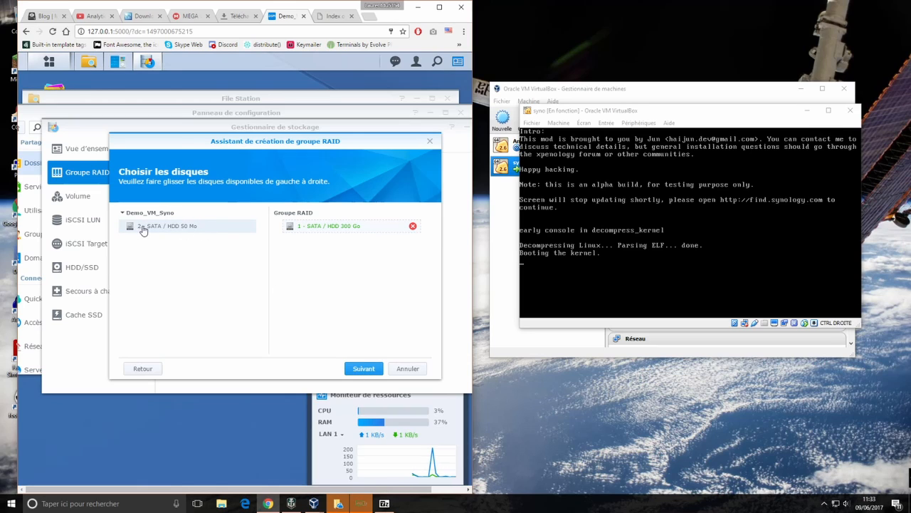
{"action": "left_click", "coordinate": [363, 371]}
{"action": "left_click", "coordinate": [342, 269]}
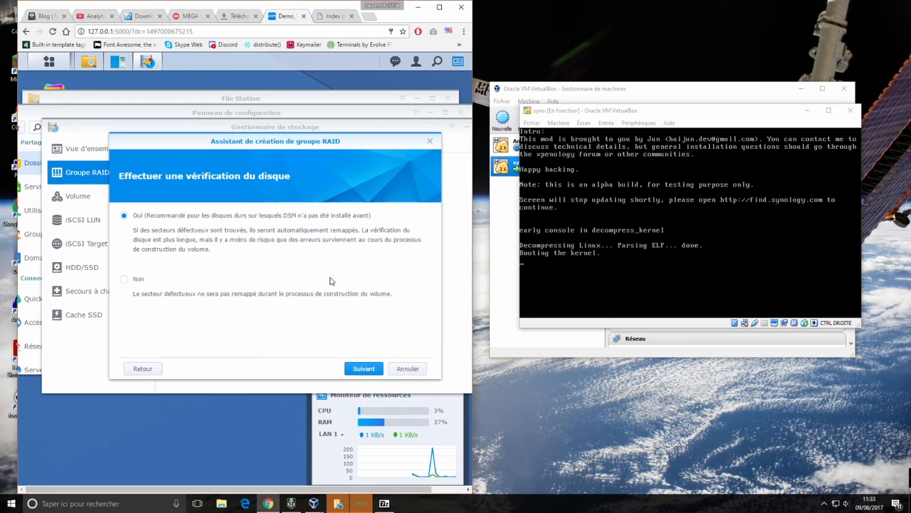
{"action": "left_click", "coordinate": [362, 369]}
{"action": "left_click", "coordinate": [363, 369]}
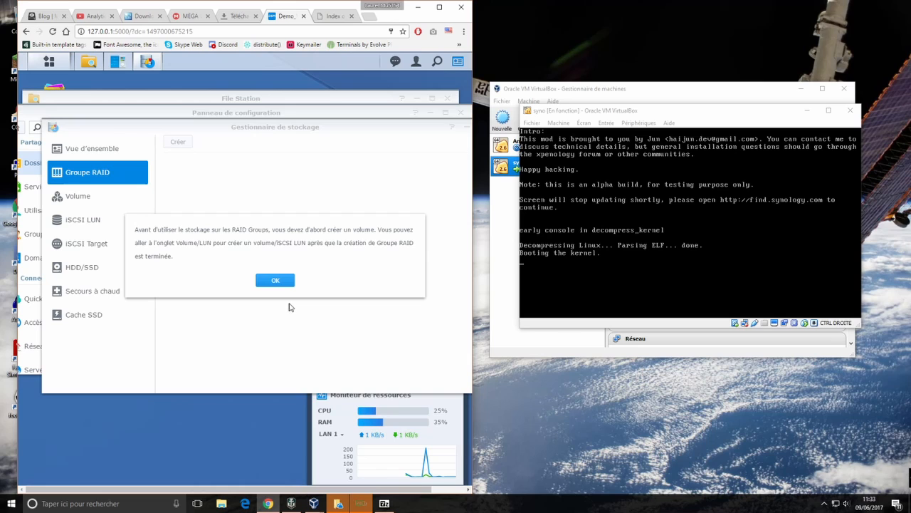
Dismiss the volume note, maximize Chrome, and show Storage Manager's Volume page for Btrfs creation
{"action": "left_click", "coordinate": [281, 282]}
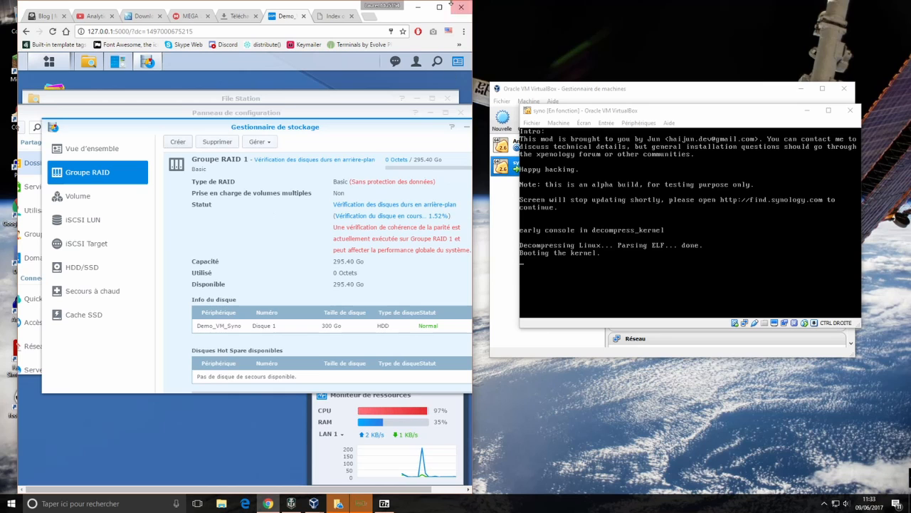
{"action": "left_click", "coordinate": [439, 6]}
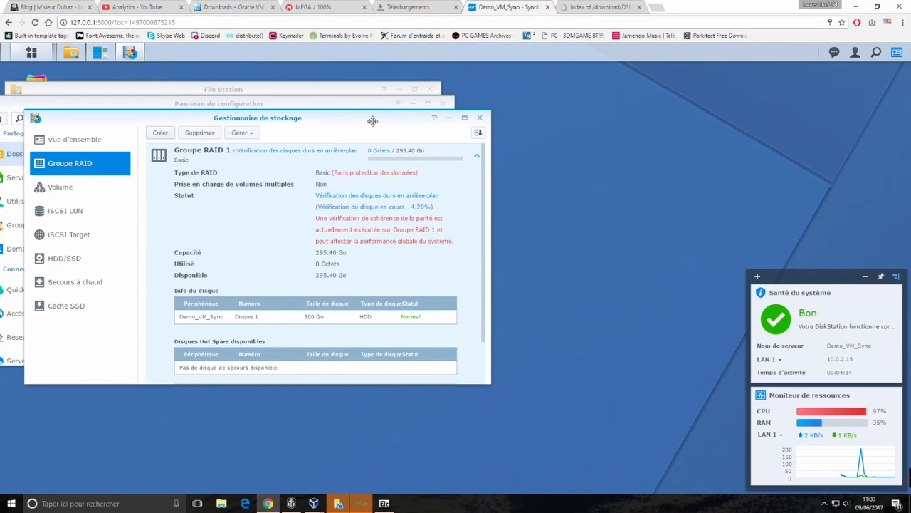
{"action": "left_click_drag", "start_coordinate": [370, 118], "coordinate": [491, 143]}
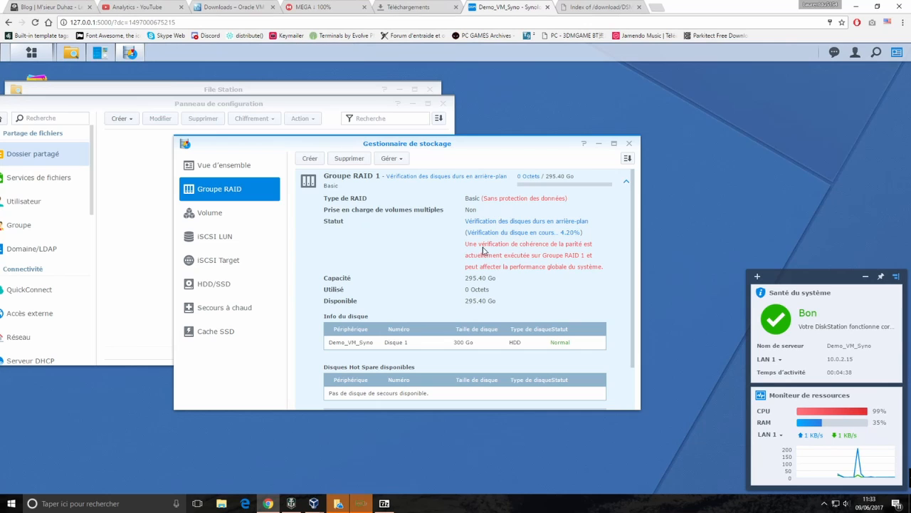
{"action": "scroll", "coordinate": [417, 264], "scroll_direction": "down", "scroll_amount": 2}
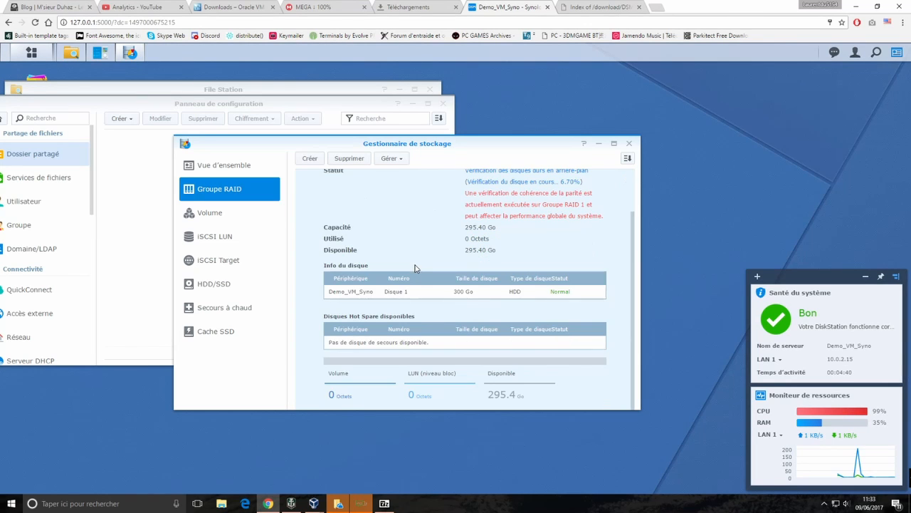
{"action": "scroll", "coordinate": [418, 265], "scroll_direction": "up", "scroll_amount": 2}
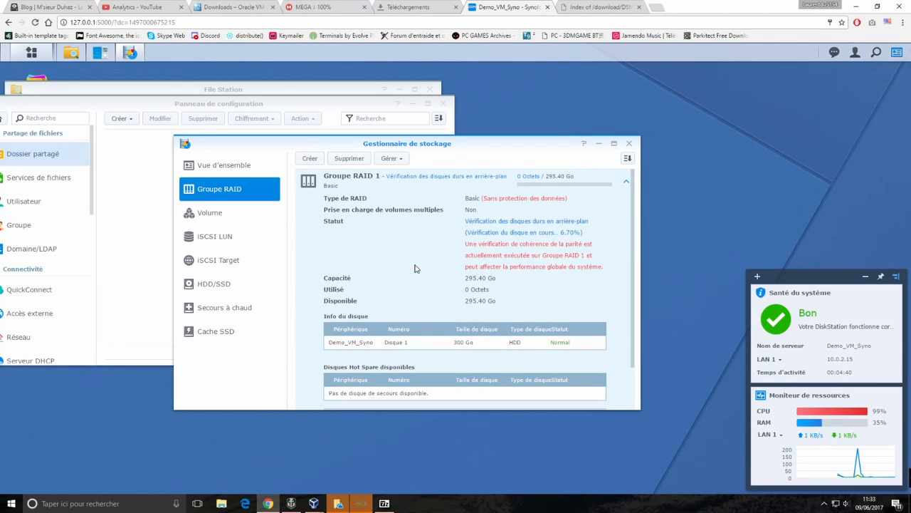
{"action": "left_click", "coordinate": [205, 216]}
Create a new Btrfs volume on Groupe RAID 1 with all 295 GB allocated
{"action": "left_click", "coordinate": [309, 159]}
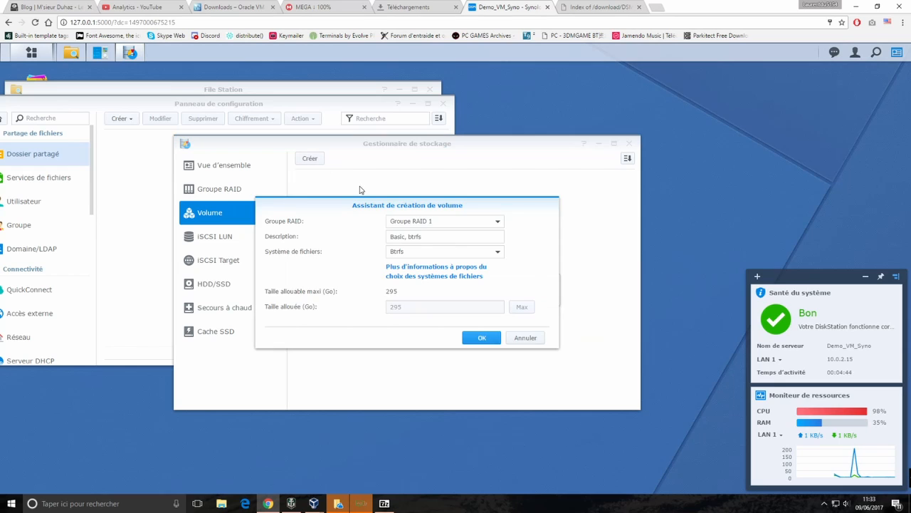
{"action": "left_click", "coordinate": [430, 225]}
{"action": "left_click", "coordinate": [430, 226]}
{"action": "left_click", "coordinate": [430, 226]}
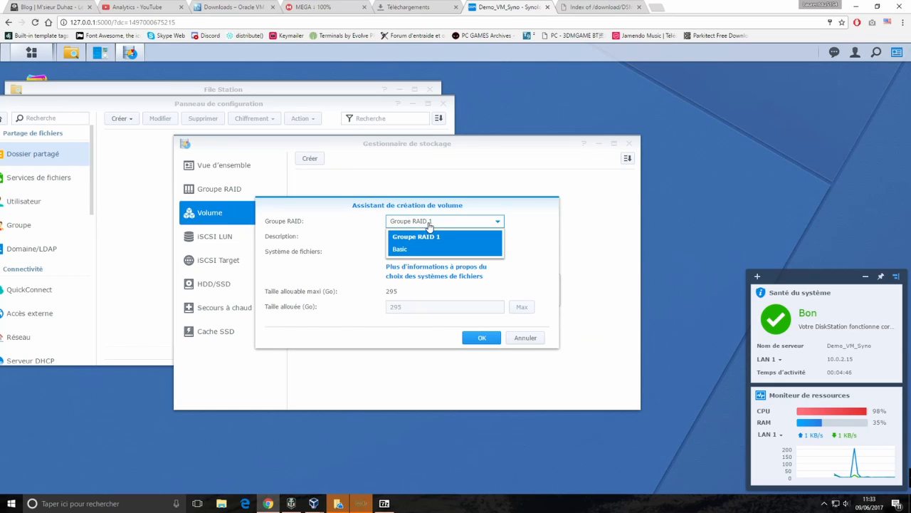
{"action": "left_click", "coordinate": [408, 250]}
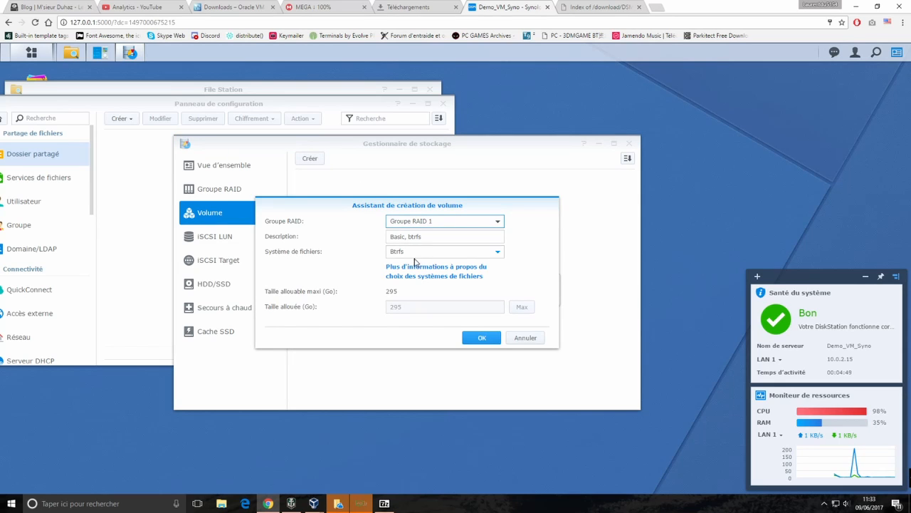
{"action": "left_click", "coordinate": [482, 338]}
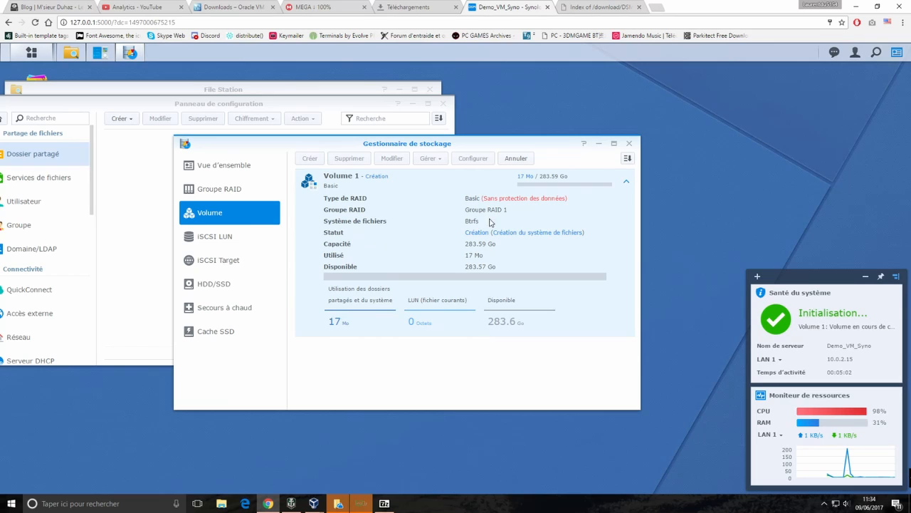
Add the Stockage widget below Santé du système, then close Gestionnaire de stockage
{"action": "left_click", "coordinate": [758, 277]}
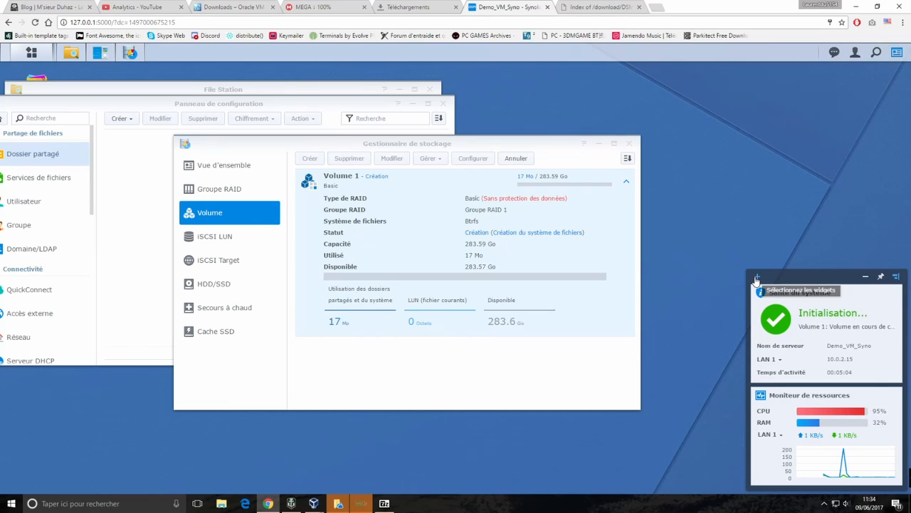
{"action": "left_click", "coordinate": [776, 317]}
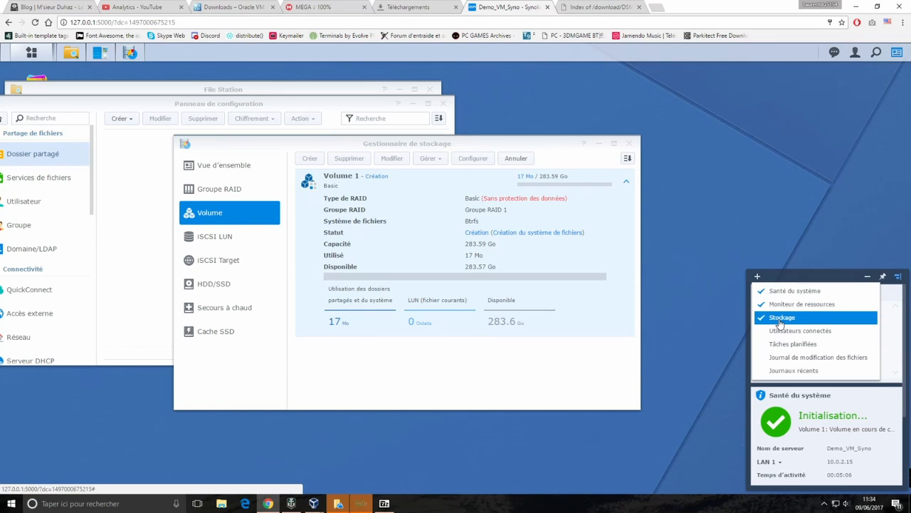
{"action": "left_click", "coordinate": [800, 272]}
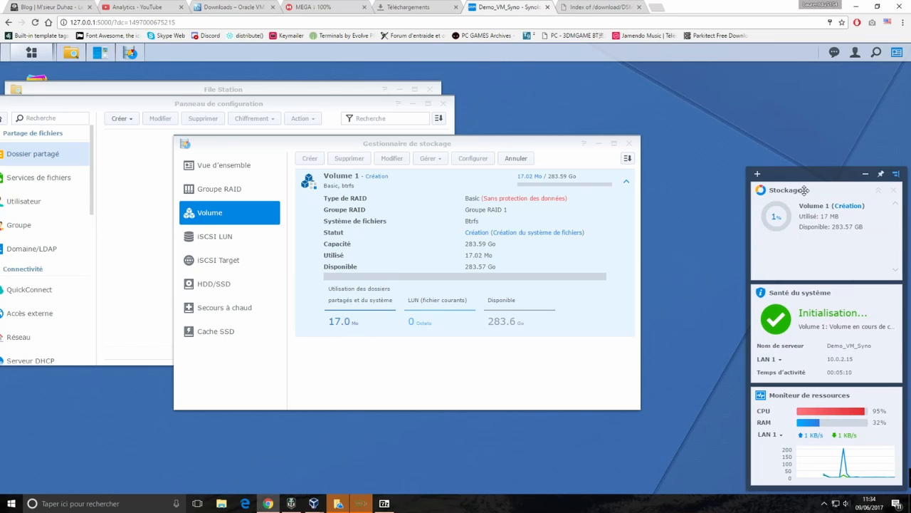
{"action": "left_click_drag", "start_coordinate": [804, 190], "coordinate": [816, 324]}
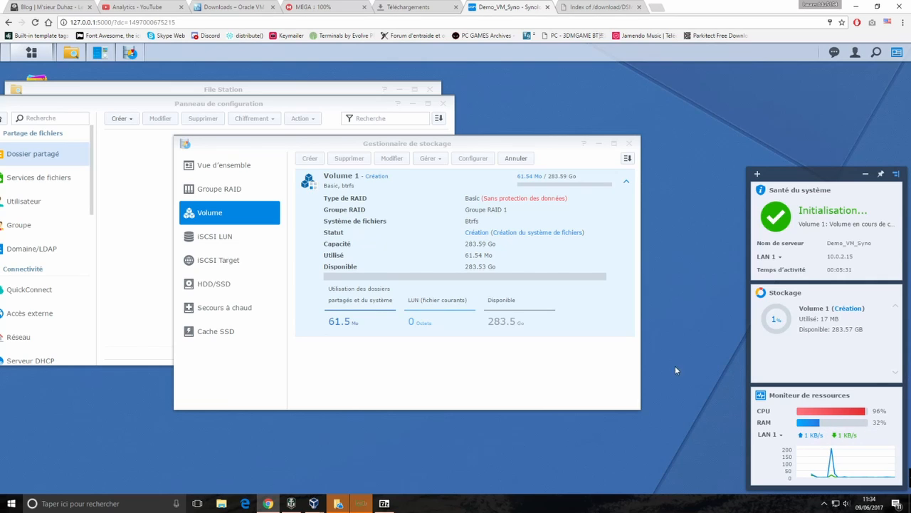
{"action": "left_click", "coordinate": [629, 143]}
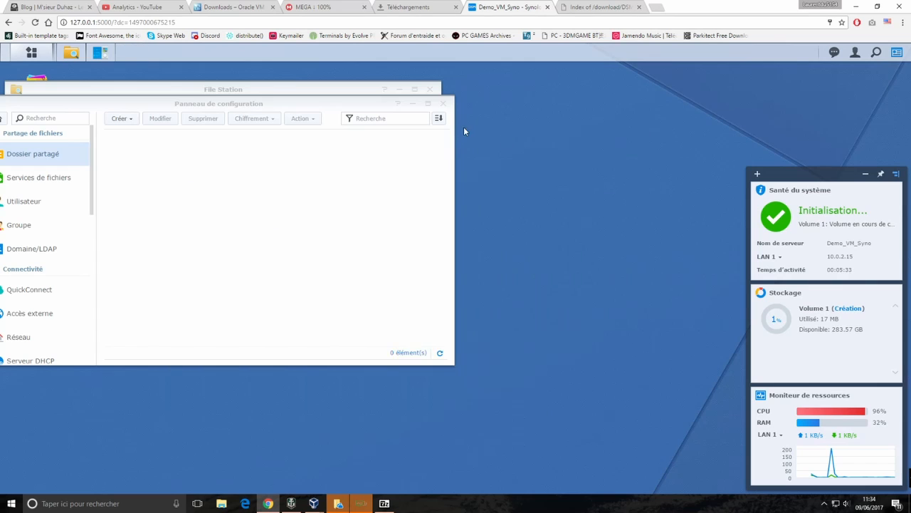
Close Control Panel and File Station, then accept the Package Center terms of use
{"action": "left_click", "coordinate": [445, 104]}
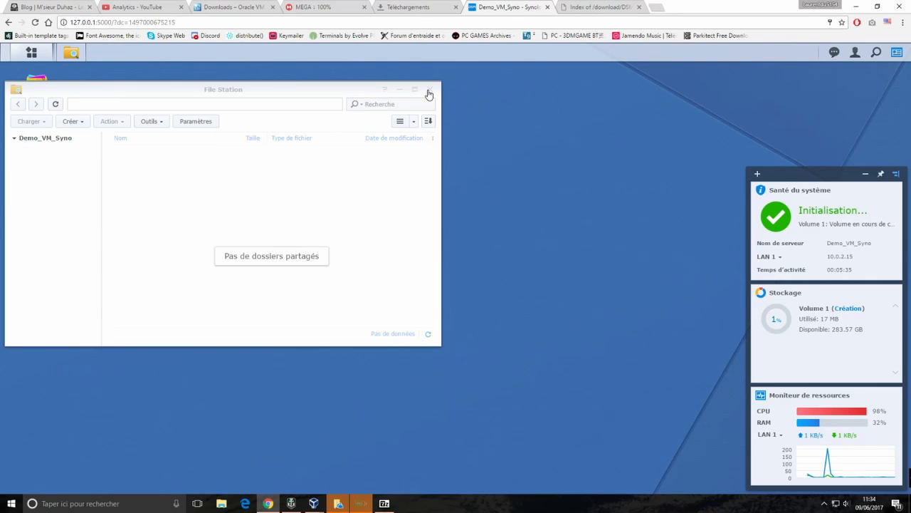
{"action": "left_click", "coordinate": [432, 89]}
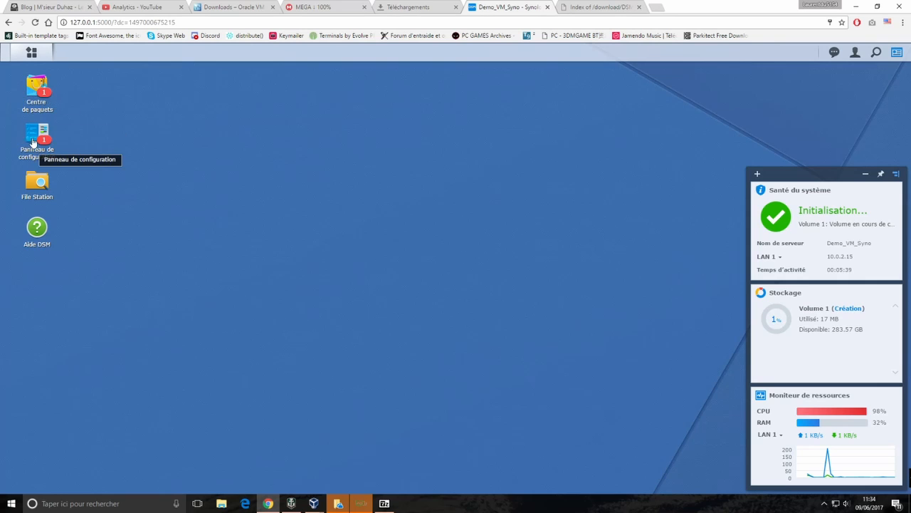
{"action": "left_click", "coordinate": [35, 96]}
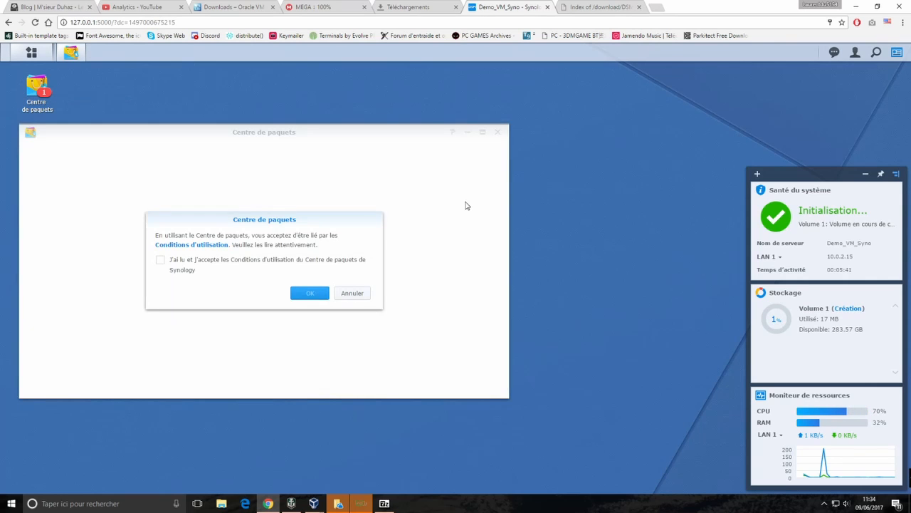
{"action": "left_click", "coordinate": [257, 262]}
{"action": "left_click", "coordinate": [310, 294]}
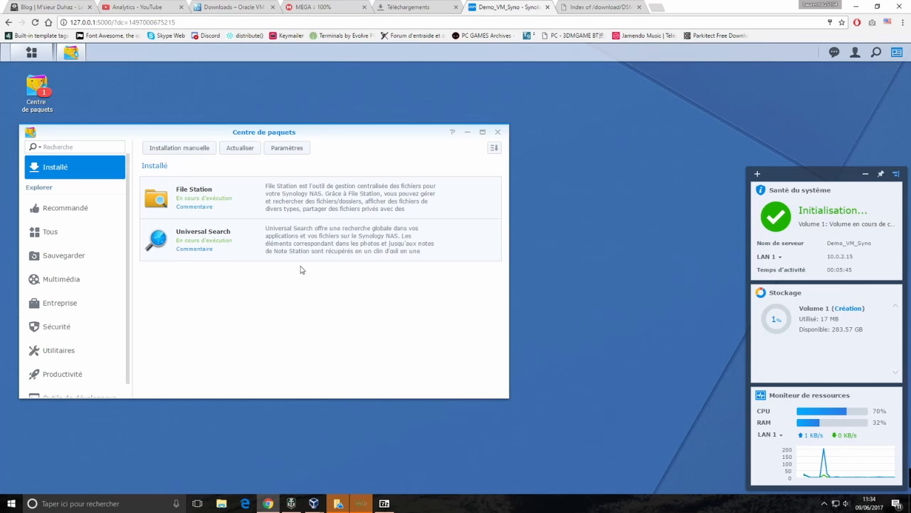
Browse the Installé and Recommandé package lists in Package Center
{"action": "left_click_drag", "start_coordinate": [223, 130], "coordinate": [364, 89]}
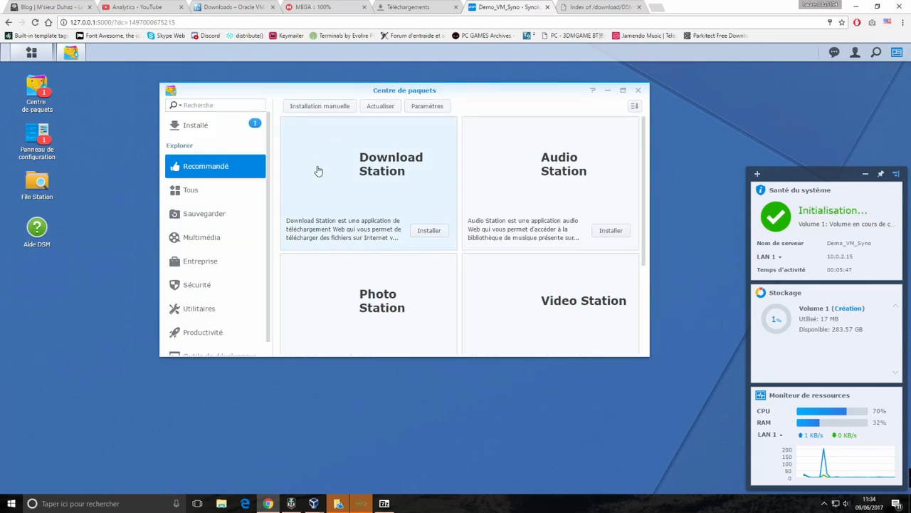
{"action": "left_click", "coordinate": [196, 126]}
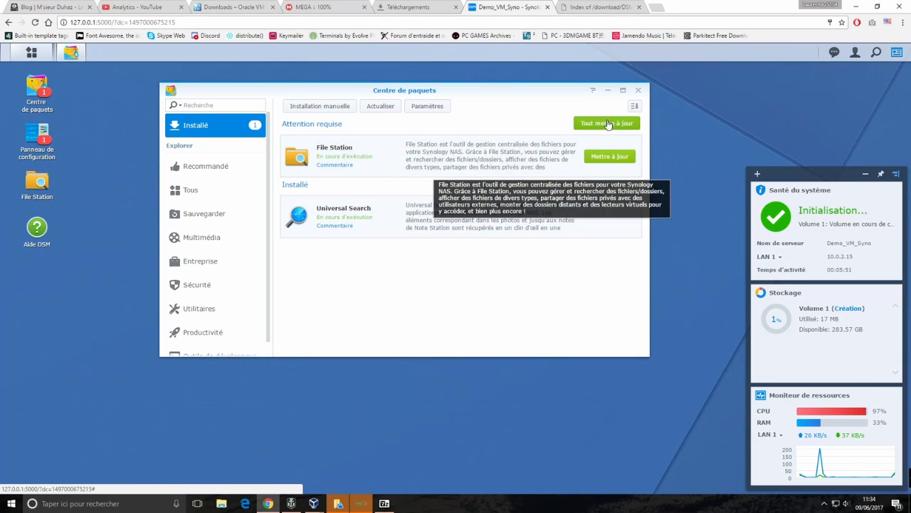
{"action": "left_click", "coordinate": [199, 168]}
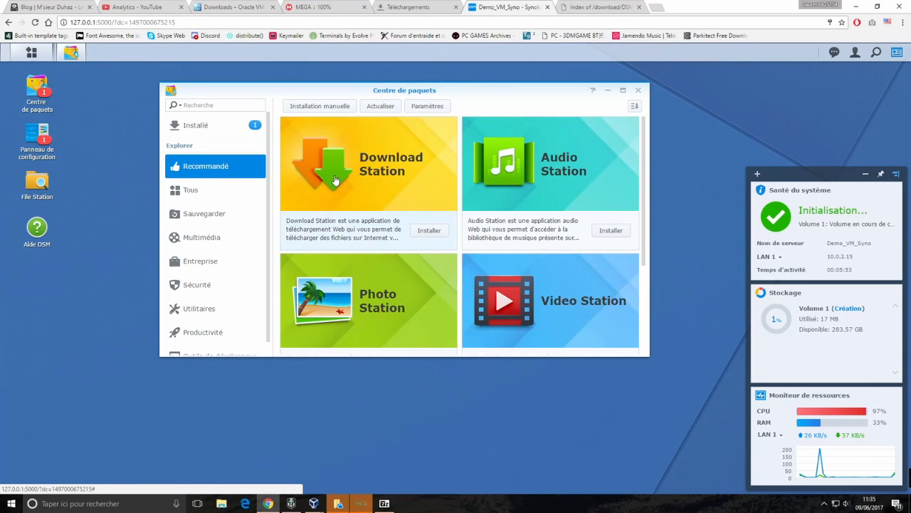
{"action": "scroll", "coordinate": [641, 173], "scroll_direction": "down", "scroll_amount": 2}
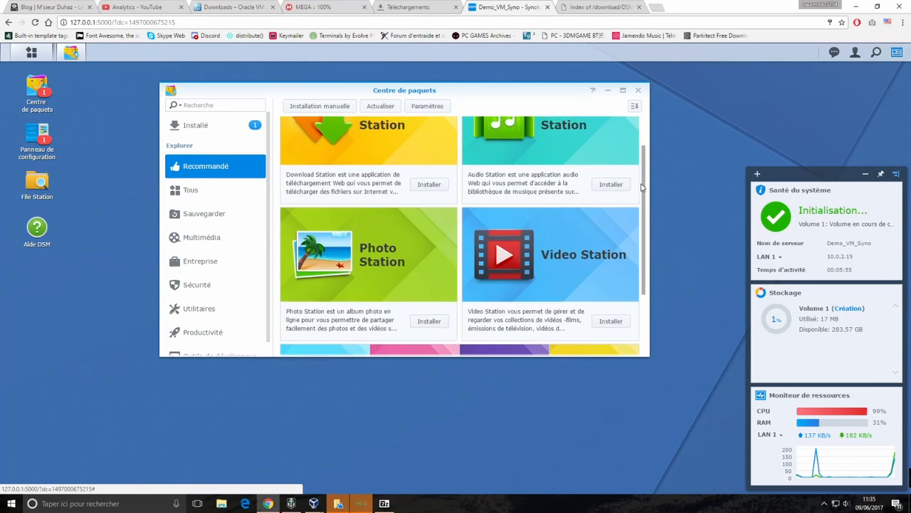
{"action": "scroll", "coordinate": [641, 173], "scroll_direction": "up", "scroll_amount": 2}
{"action": "scroll", "coordinate": [641, 172], "scroll_direction": "down", "scroll_amount": 4}
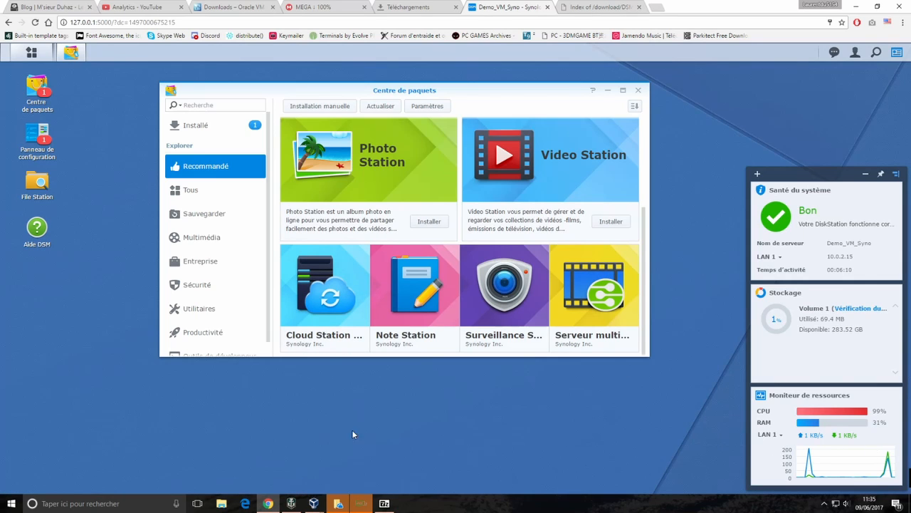
{"action": "mouse_move", "coordinate": [316, 296]}
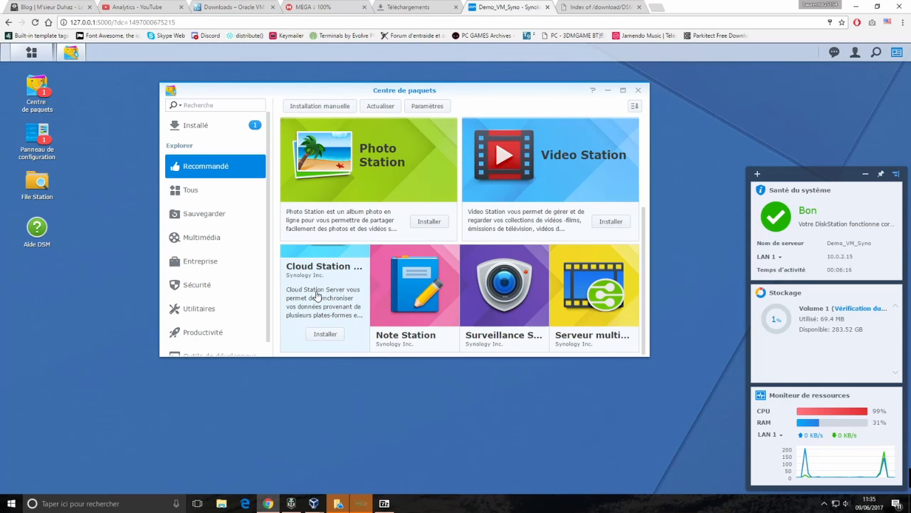
{"action": "scroll", "coordinate": [646, 156], "scroll_direction": "up", "scroll_amount": 3}
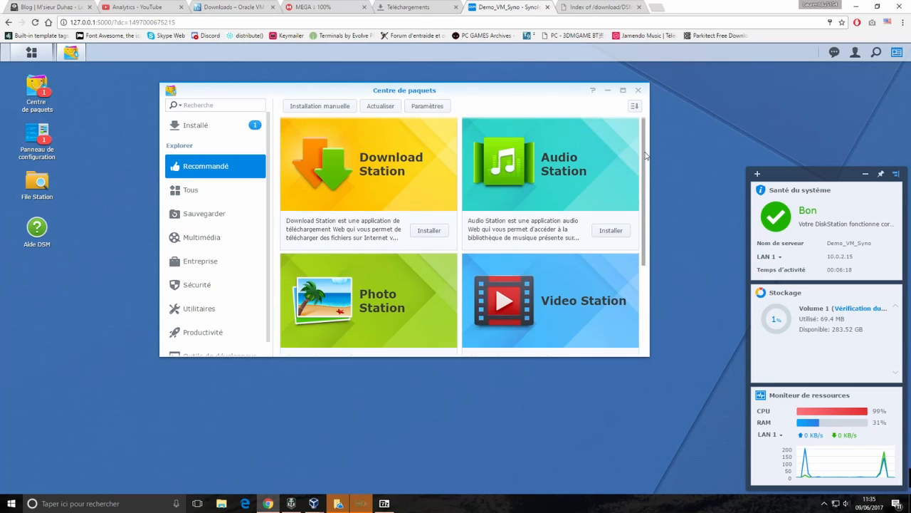
{"action": "scroll", "coordinate": [646, 156], "scroll_direction": "down", "scroll_amount": 3}
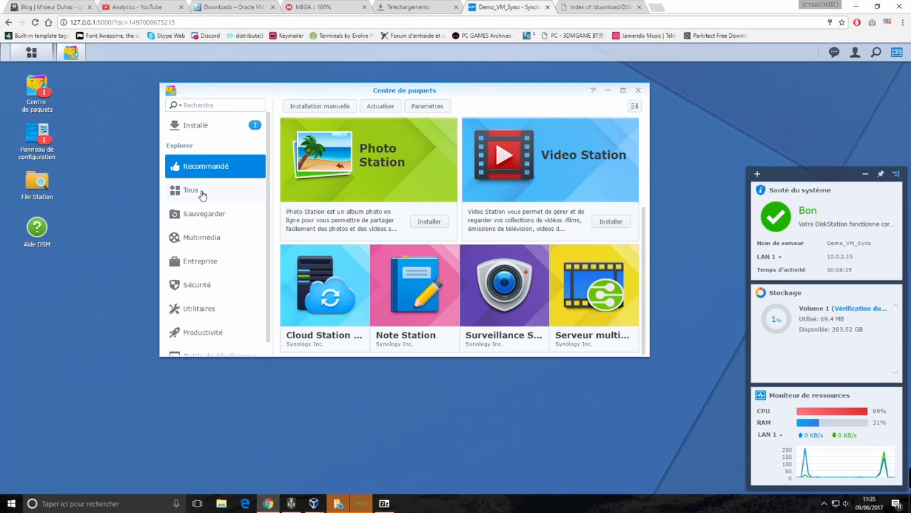
View all Synology packages under Tous, then close Package Center
{"action": "left_click", "coordinate": [202, 192]}
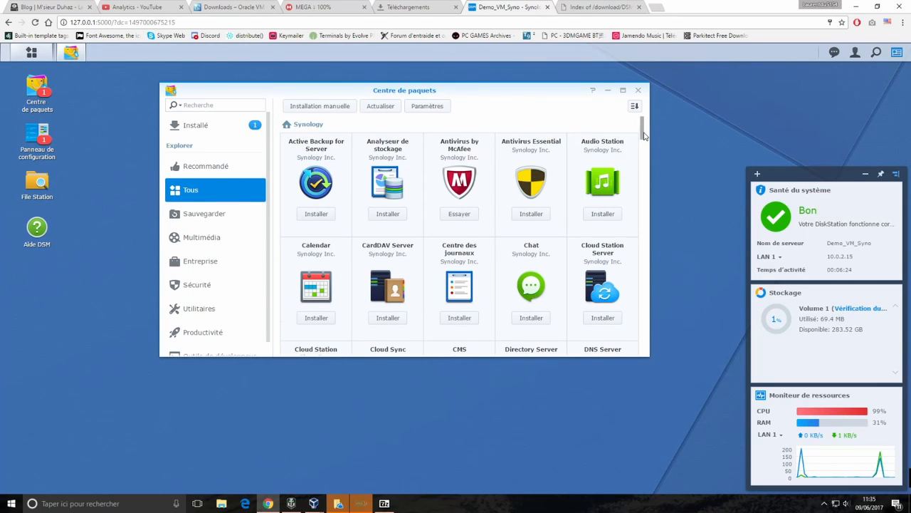
{"action": "left_click_drag", "start_coordinate": [640, 134], "coordinate": [652, 93]}
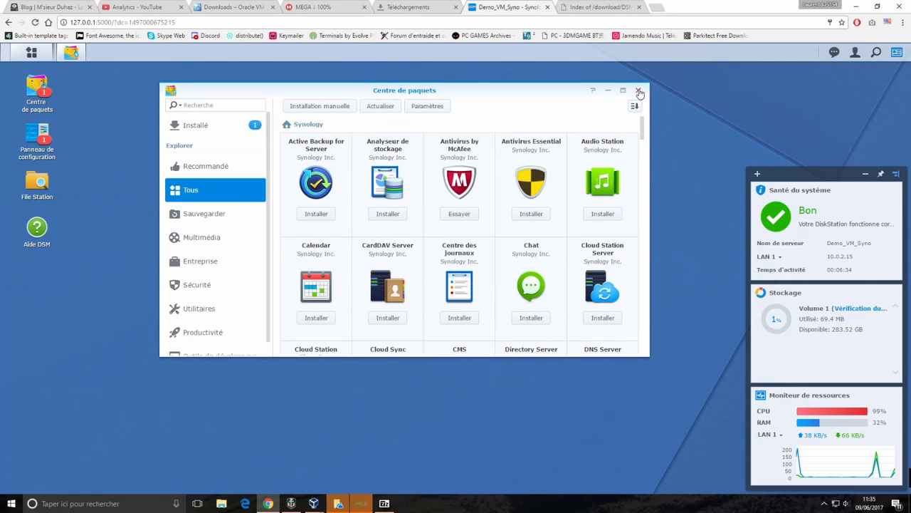
{"action": "left_click", "coordinate": [639, 91]}
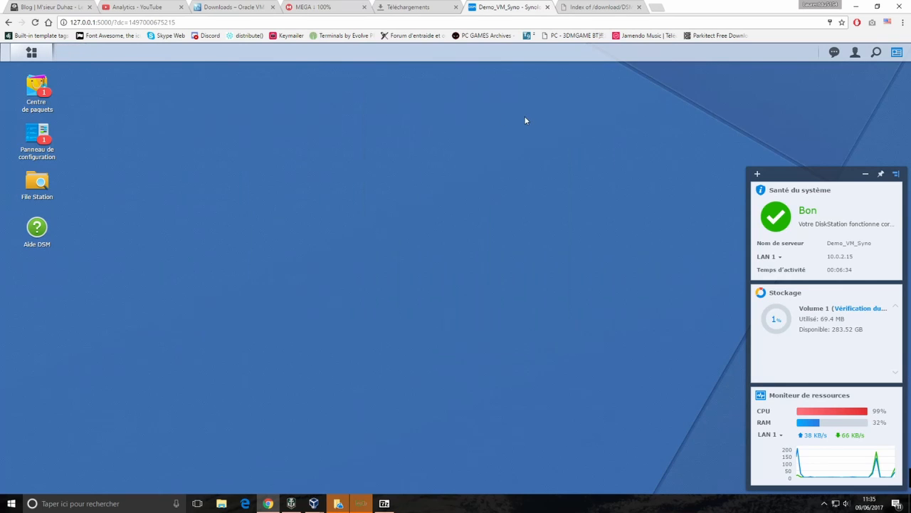
{"action": "left_click", "coordinate": [31, 135]}
{"action": "left_click", "coordinate": [235, 277]}
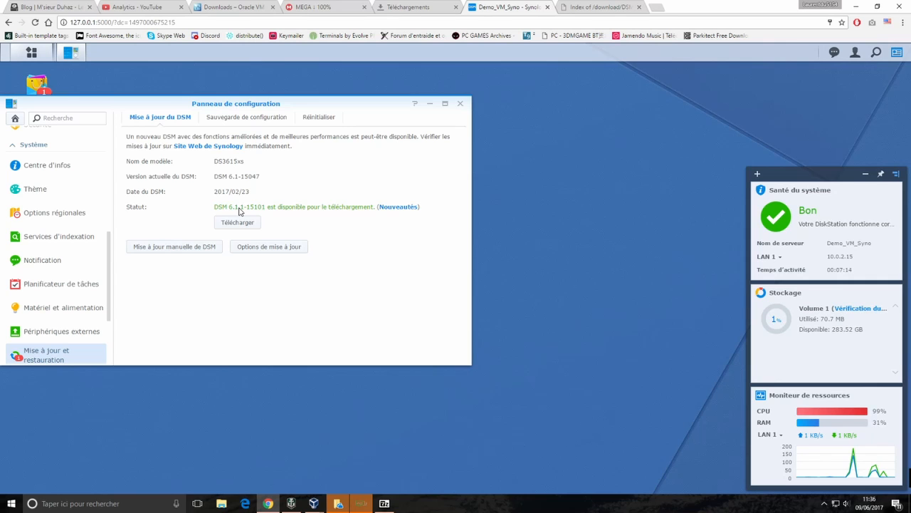
{"action": "left_click", "coordinate": [460, 104]}
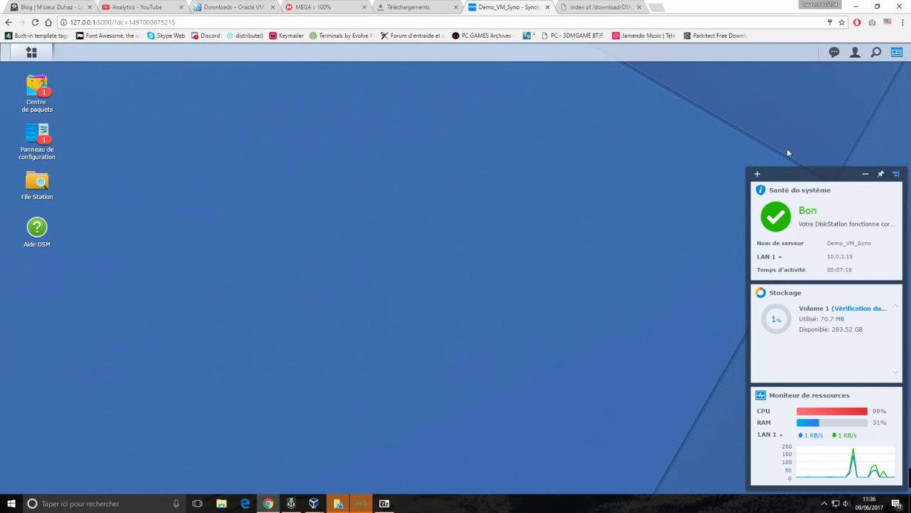
Reopen Centre de paquets and run Tout mettre à jour on the installed packages
{"action": "left_click", "coordinate": [577, 8]}
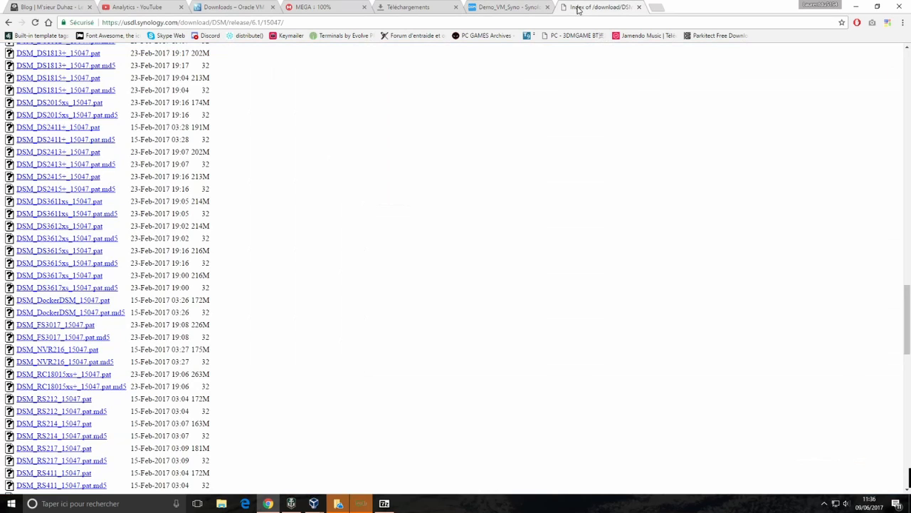
{"action": "left_click", "coordinate": [525, 9]}
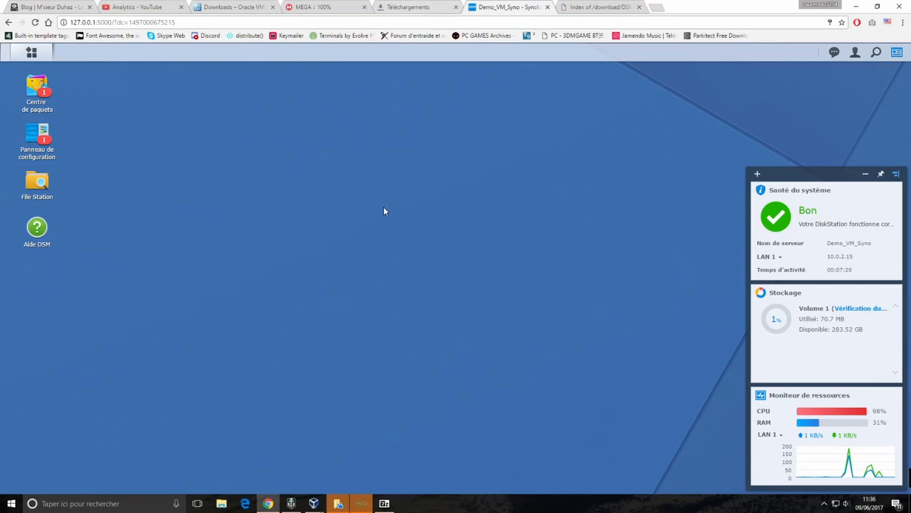
{"action": "left_click", "coordinate": [39, 91]}
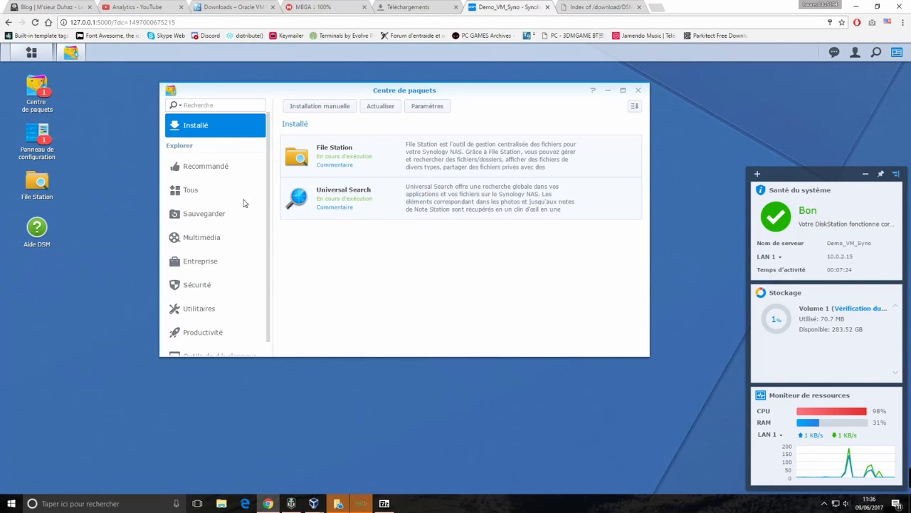
{"action": "left_click", "coordinate": [630, 124]}
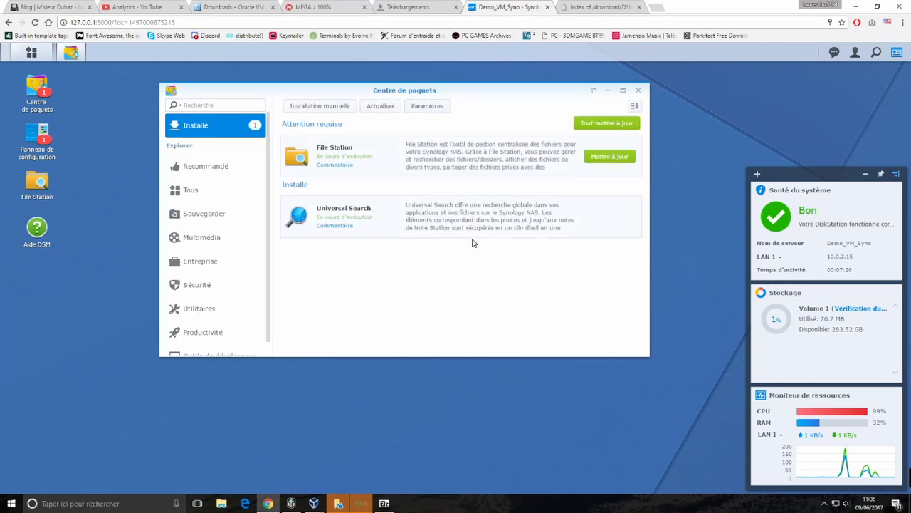